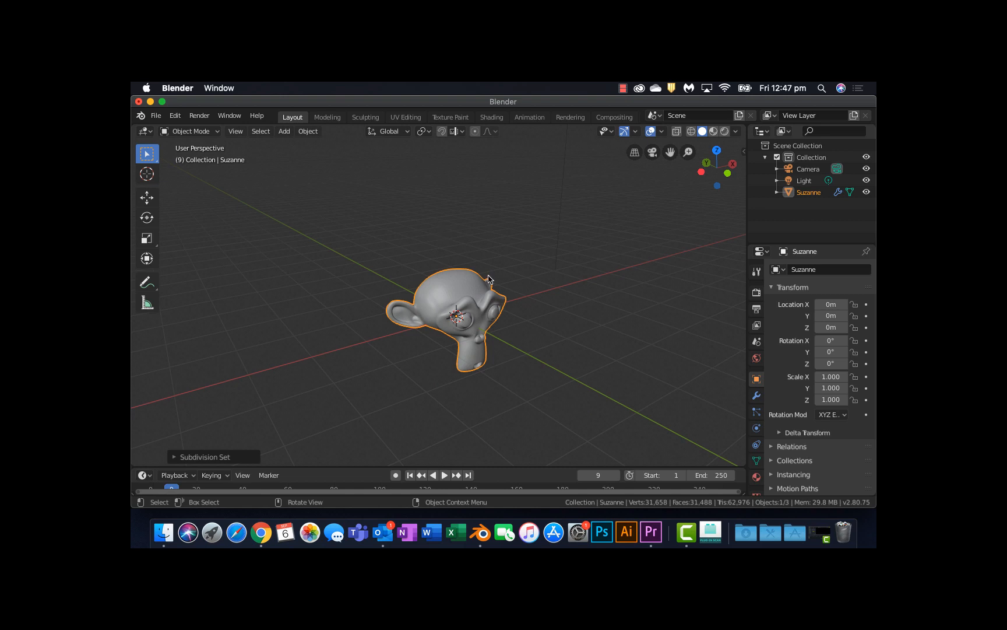
# Step: Unwrap the whole Suzanne mesh in Edit Mode using Smart UV Project with an island margin of 0.06
pyautogui.press('Tab')
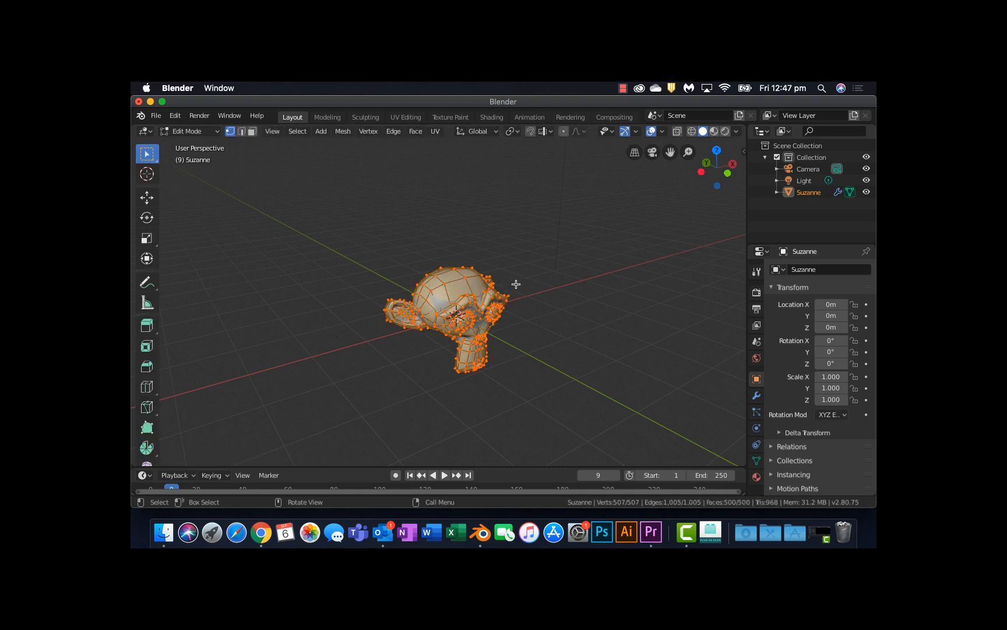
pyautogui.press('u')
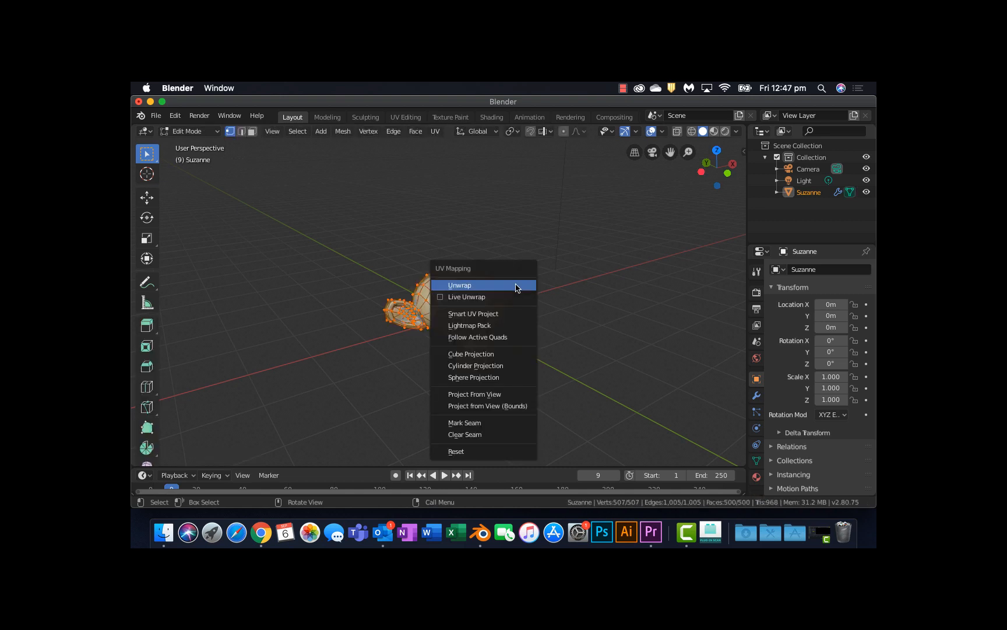
pyautogui.click(489, 315)
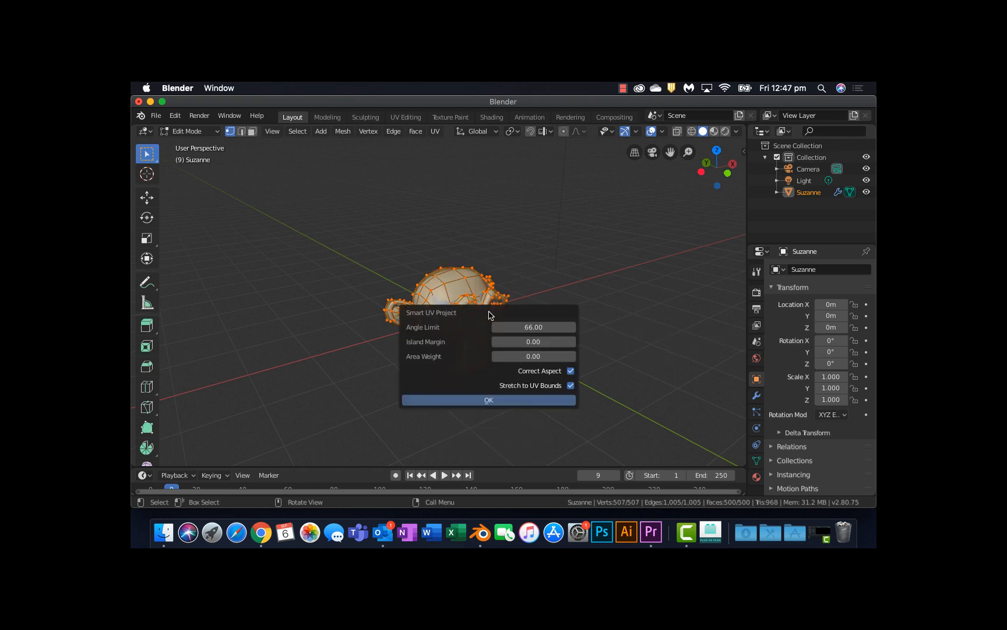
pyautogui.click(572, 341)
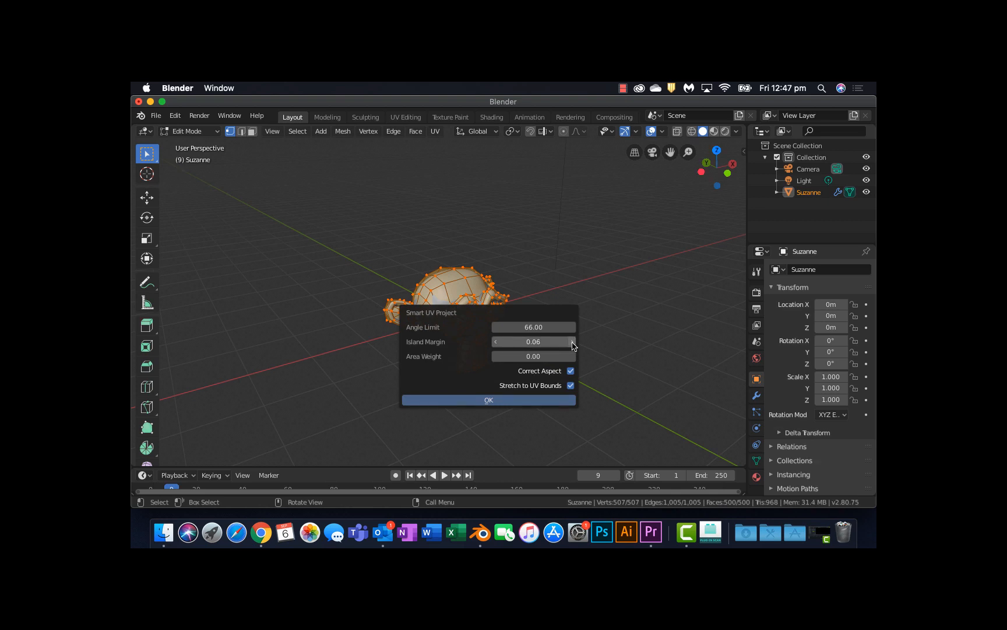
pyautogui.click(504, 401)
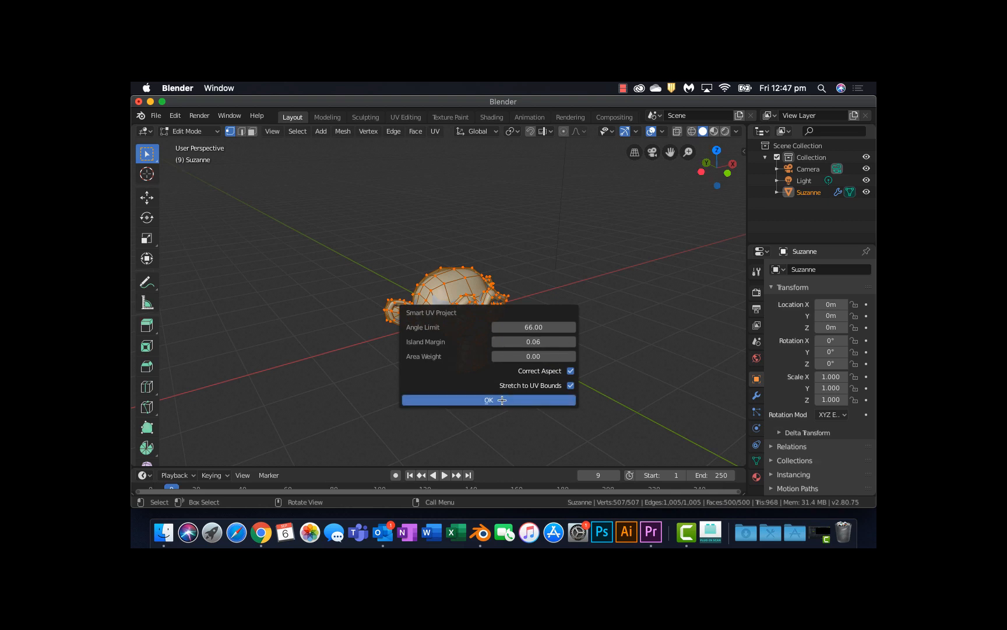
# Step: Show the unwrapped UV layout in a widened editor in the UV Editing workspace, postponing the system update by an hour
pyautogui.click(405, 117)
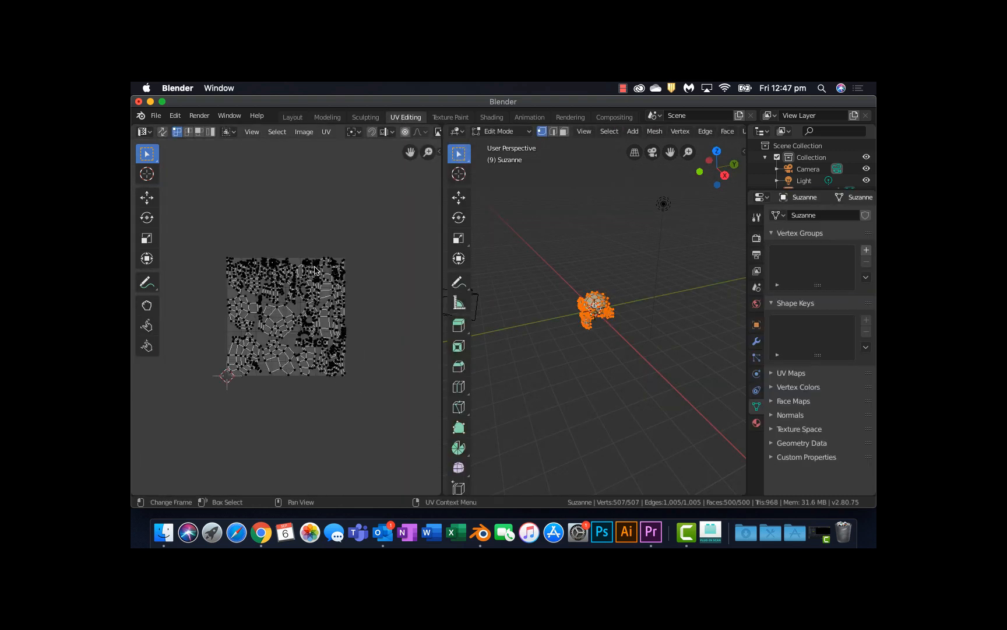
pyautogui.scroll(6, 314, 270)
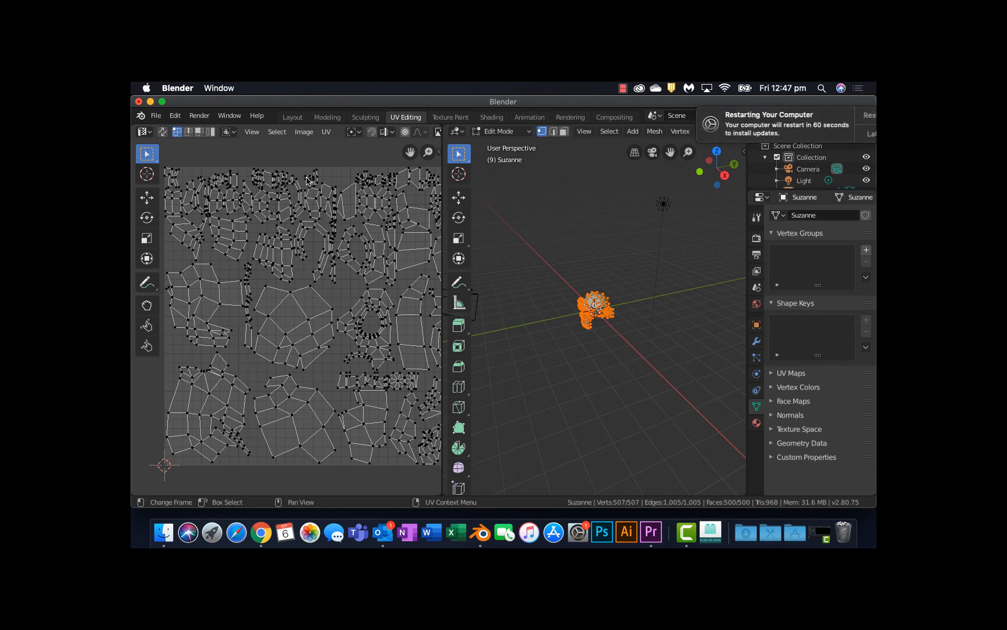
pyautogui.click(843, 134)
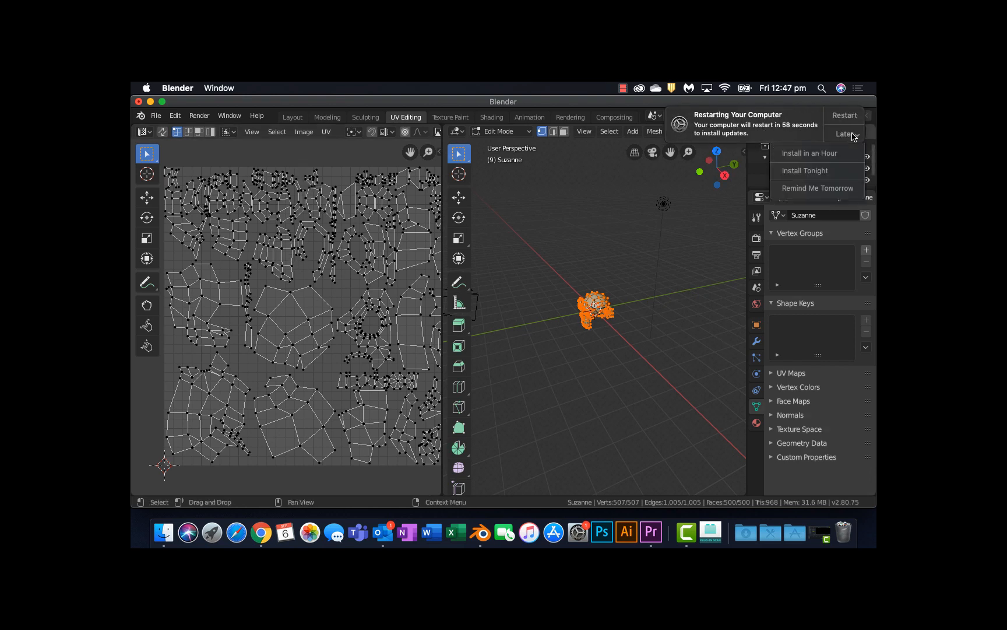
pyautogui.click(832, 154)
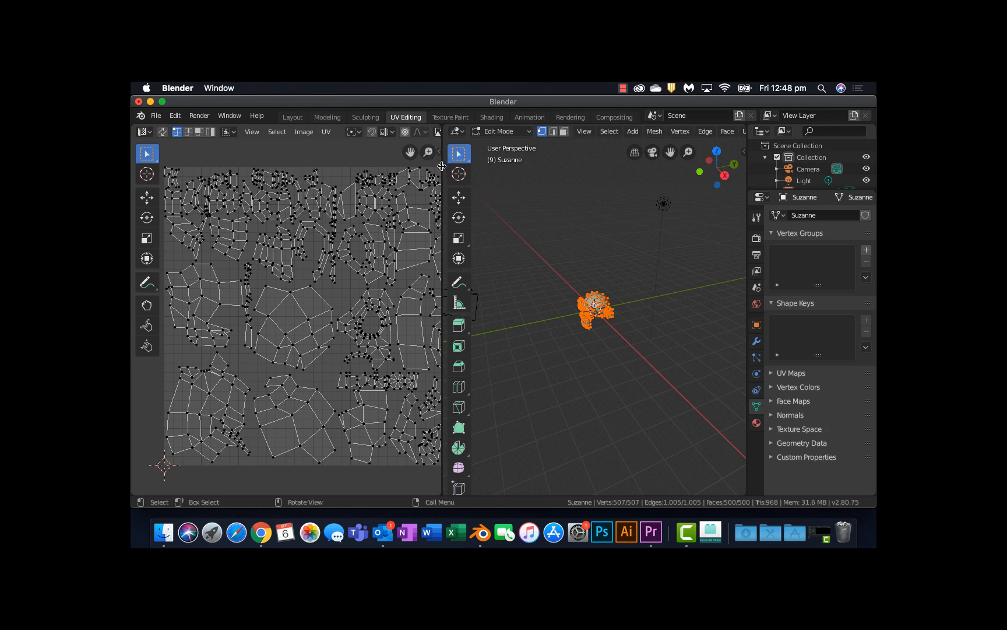
pyautogui.moveTo(441, 166); pyautogui.dragTo(602, 158)
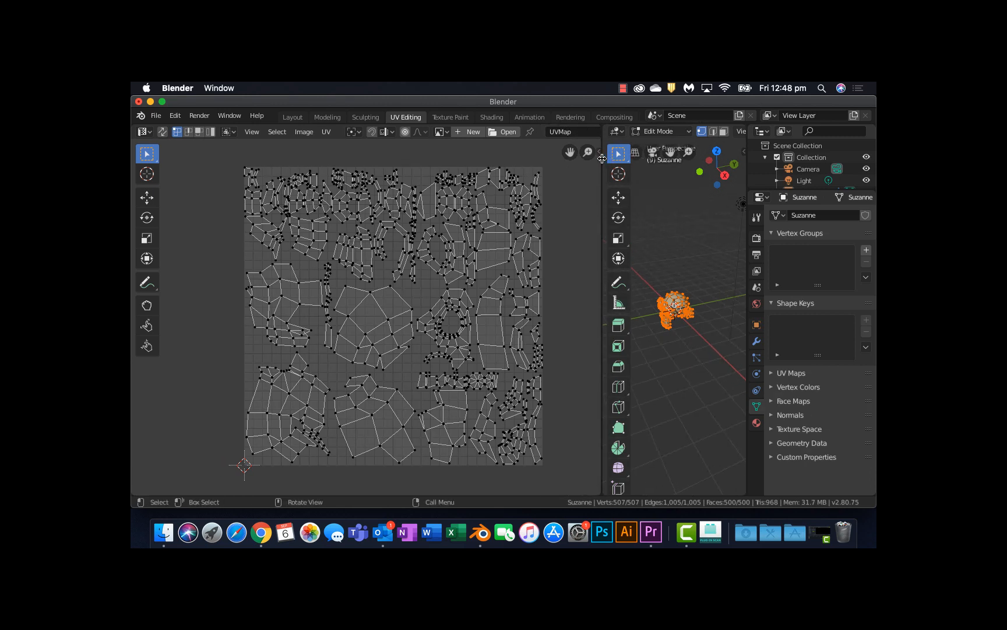
# Step: Set up a new image named Monkey texture with width and height of 3072 px
pyautogui.click(471, 131)
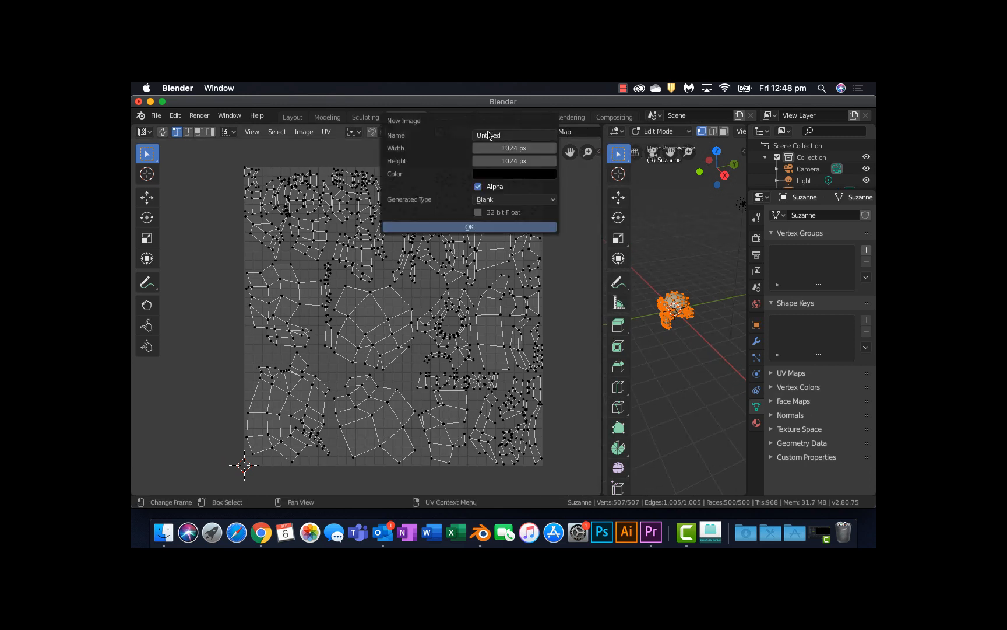
pyautogui.click(502, 135)
pyautogui.write('Monkey textur')
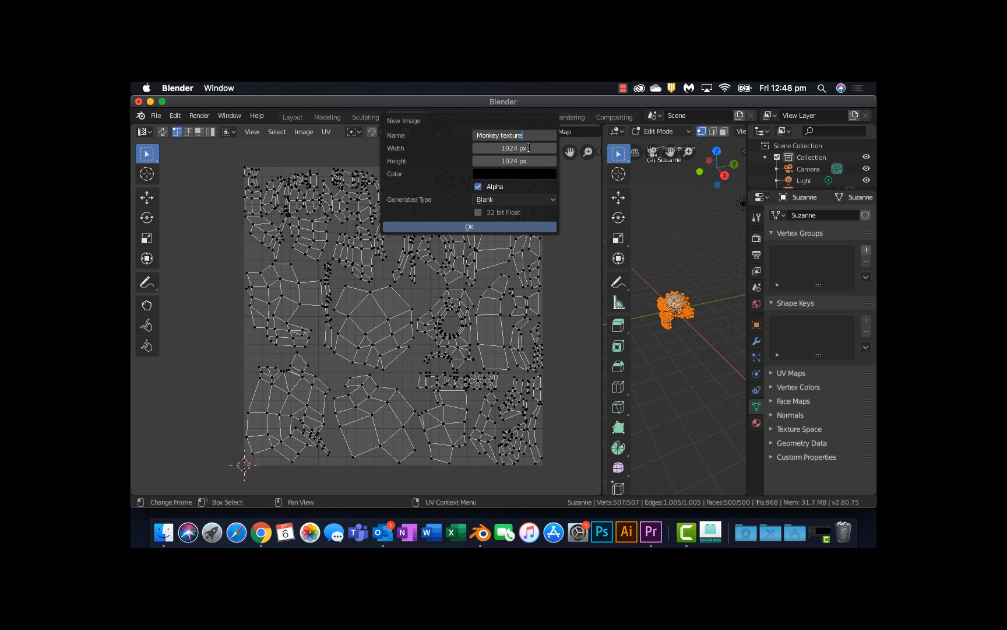
pyautogui.click(529, 147)
pyautogui.click(531, 148)
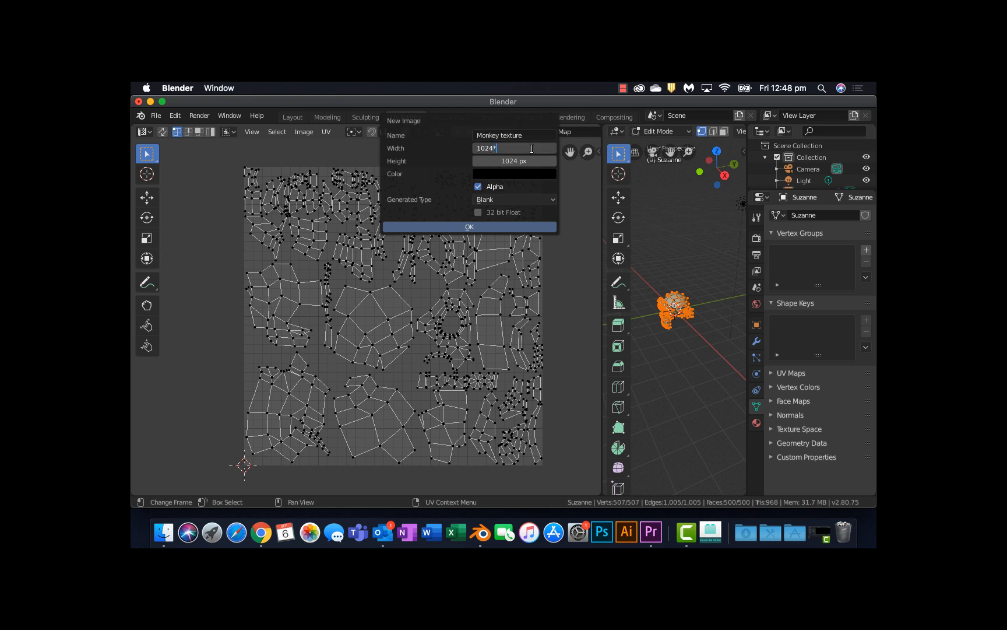
pyautogui.press('Tab')
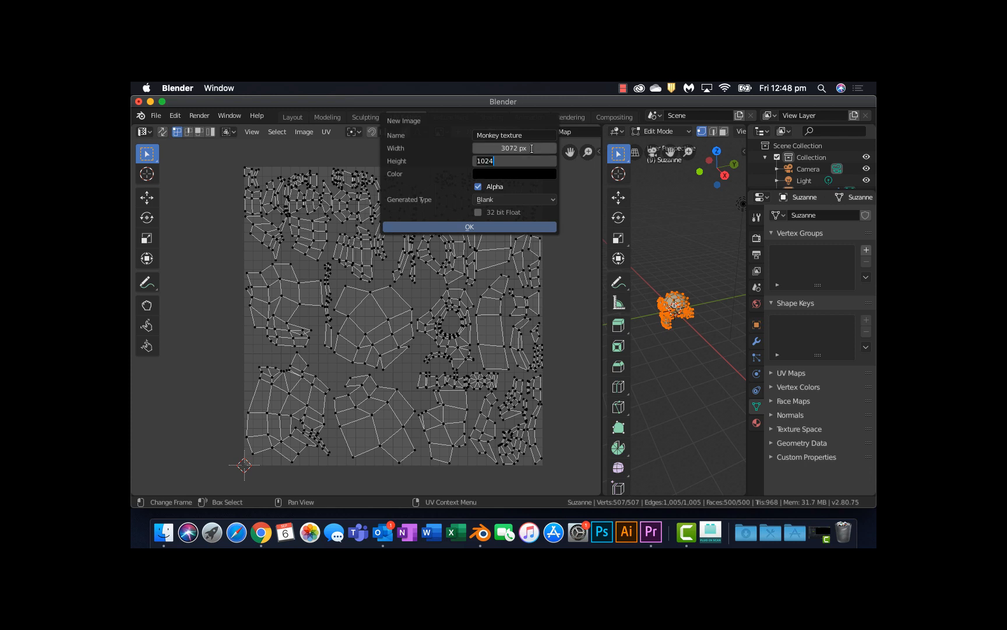
pyautogui.press('Right')
pyautogui.press('Return')
# Step: Give the new image a brown fill of about H 0.116, S 0.661, V 0.524 and create it behind the UV layout
pyautogui.click(523, 174)
pyautogui.moveTo(570, 255)
pyautogui.mouseDown()
pyautogui.moveTo(574, 225)
pyautogui.moveTo(503, 249)
pyautogui.mouseUp()
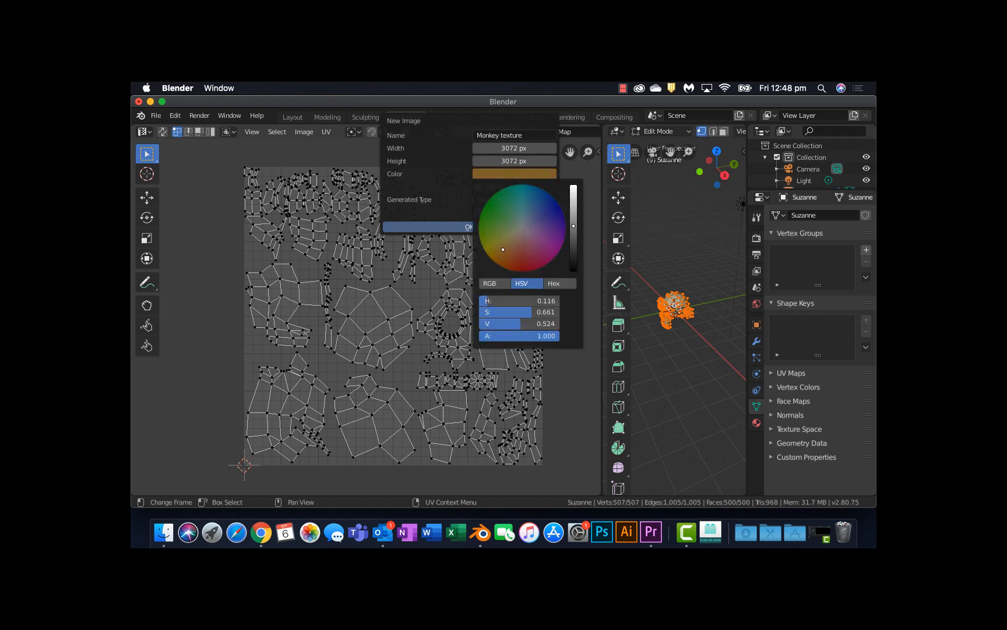
pyautogui.click(462, 228)
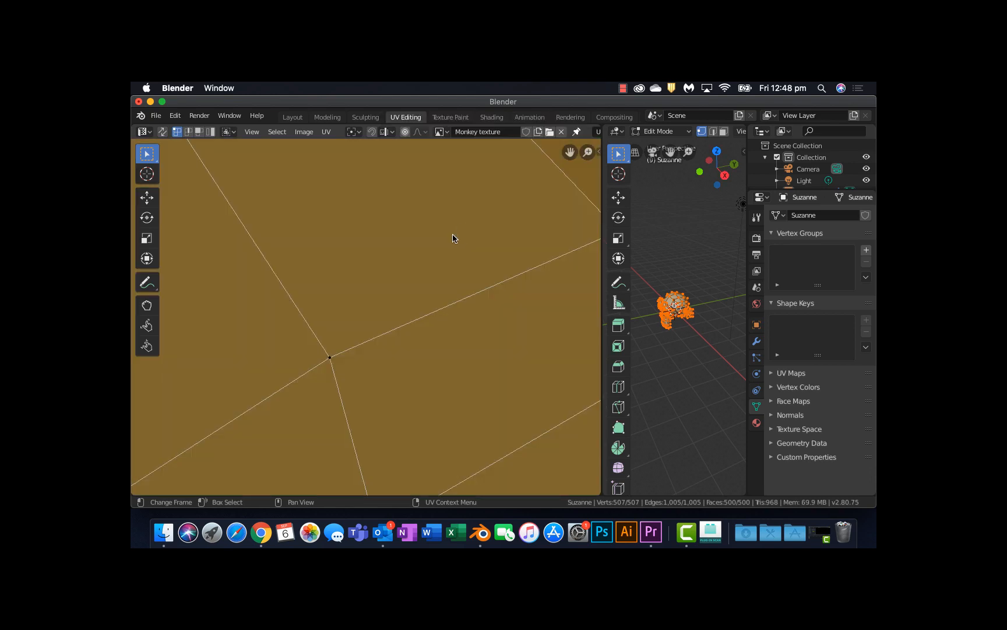
pyautogui.press('Home')
pyautogui.scroll(-1, 432, 236)
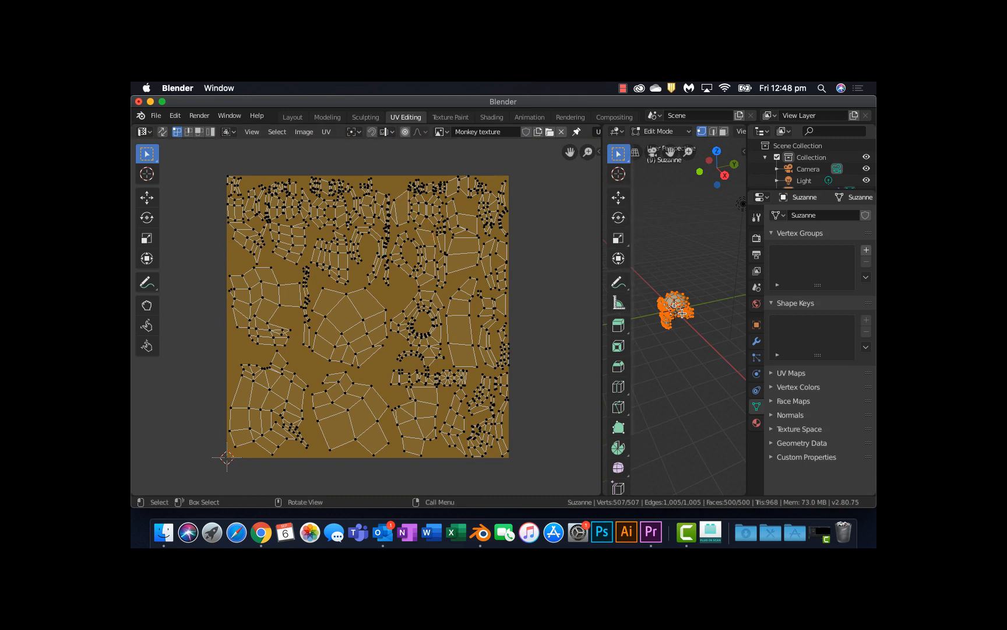
# Step: Save the texture image to the Desktop as Monkey texture.png in PNG format
pyautogui.click(305, 132)
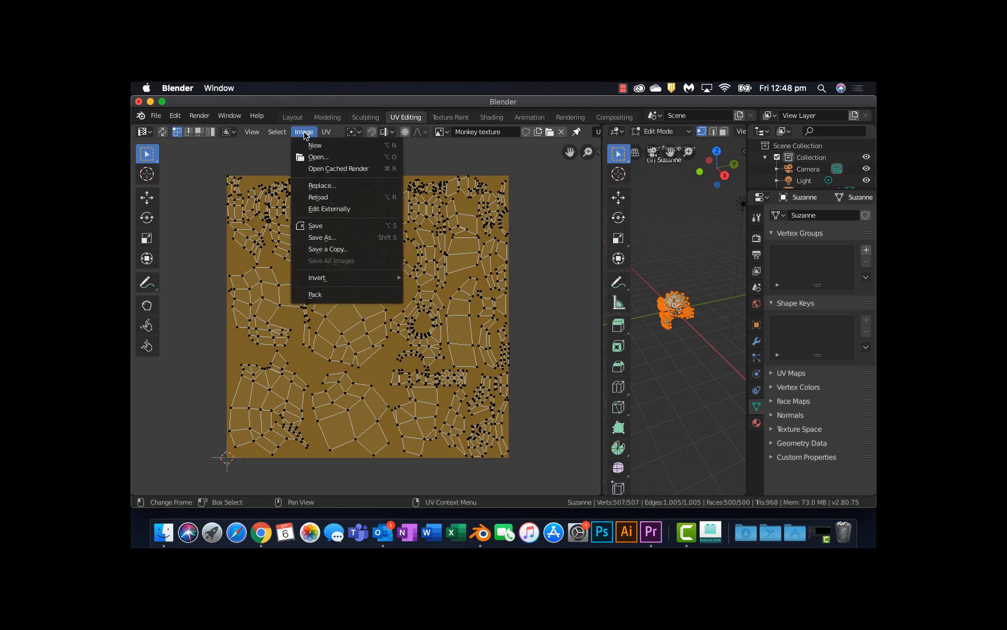
pyautogui.click(331, 236)
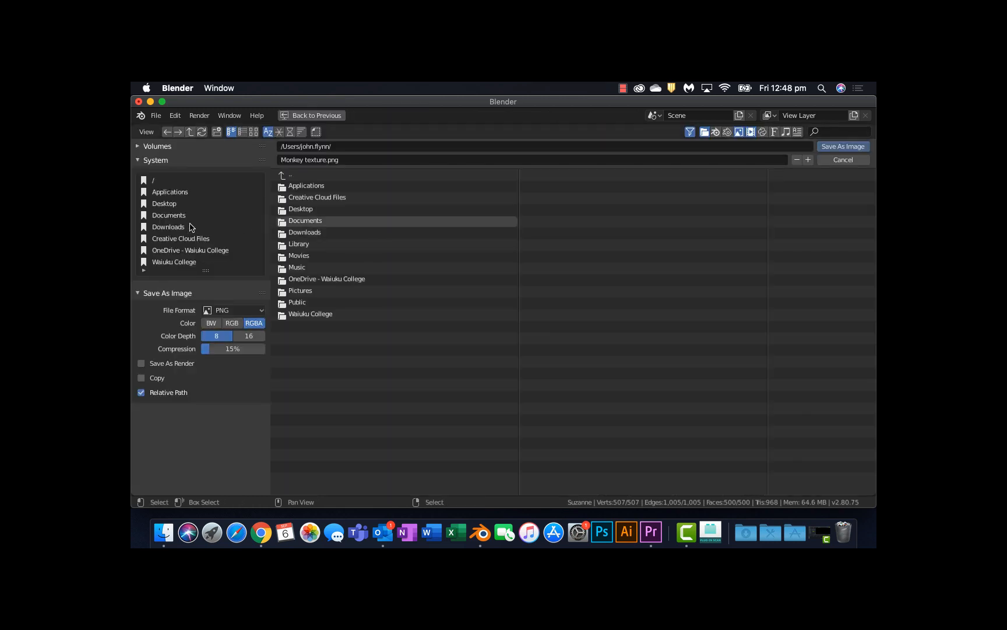
pyautogui.click(181, 206)
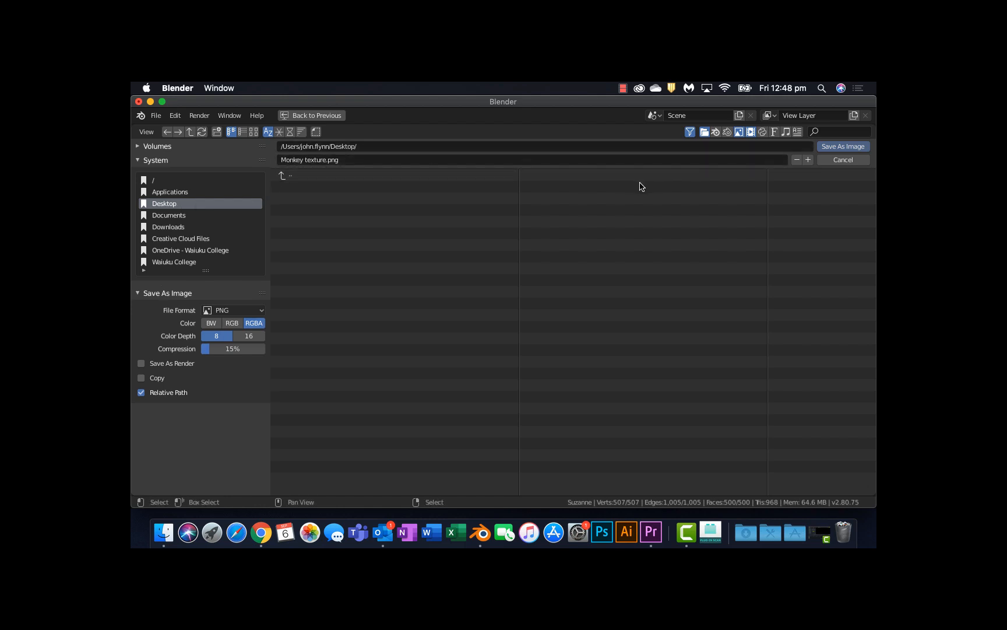
pyautogui.click(843, 146)
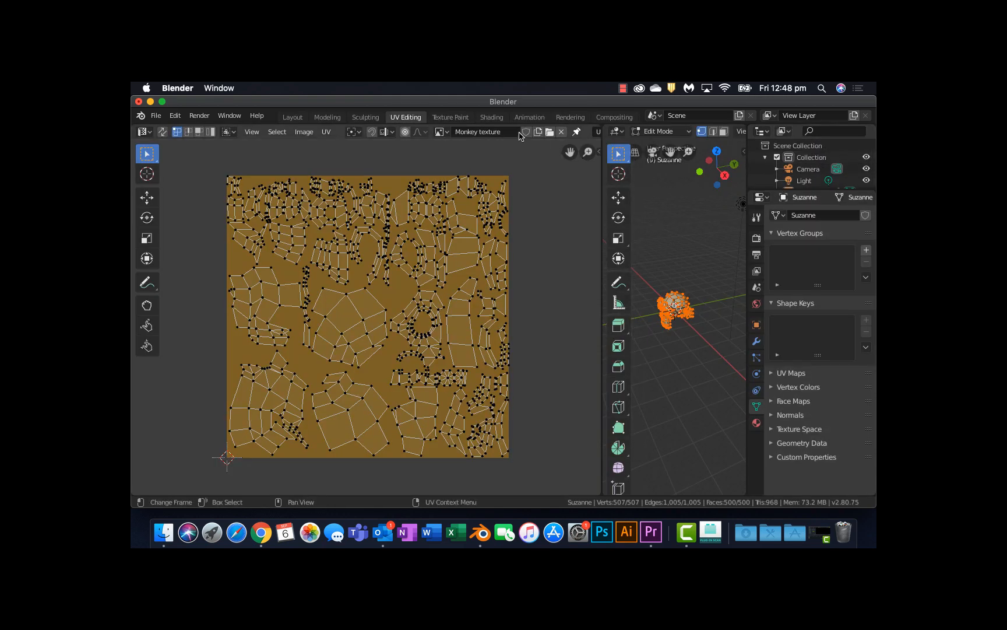
# Step: Create a new material for Suzanne in the Shading workspace, with the node editor area enlarged
pyautogui.click(492, 118)
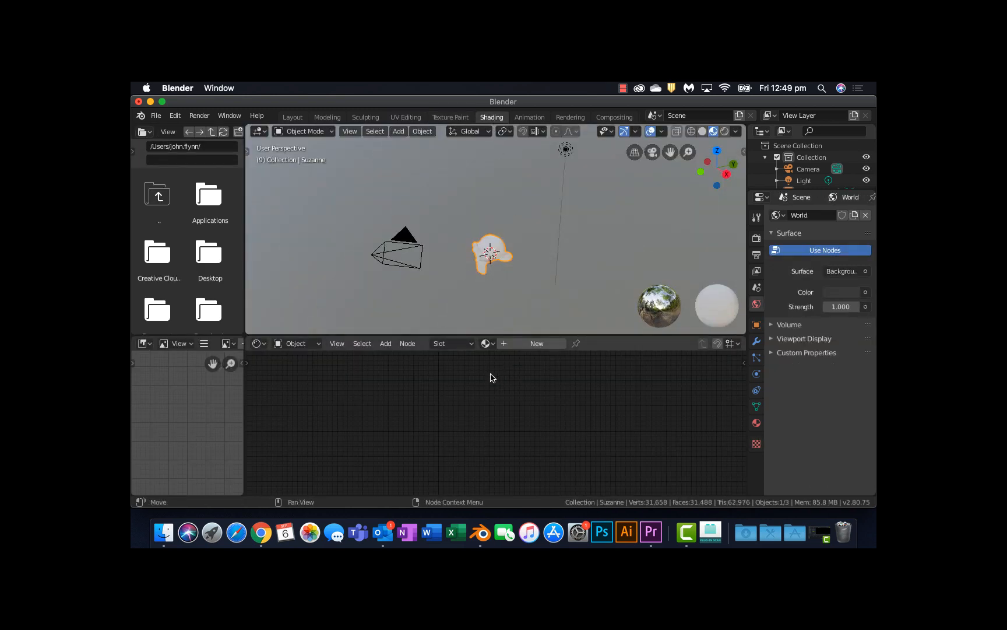
pyautogui.moveTo(452, 337); pyautogui.dragTo(453, 232)
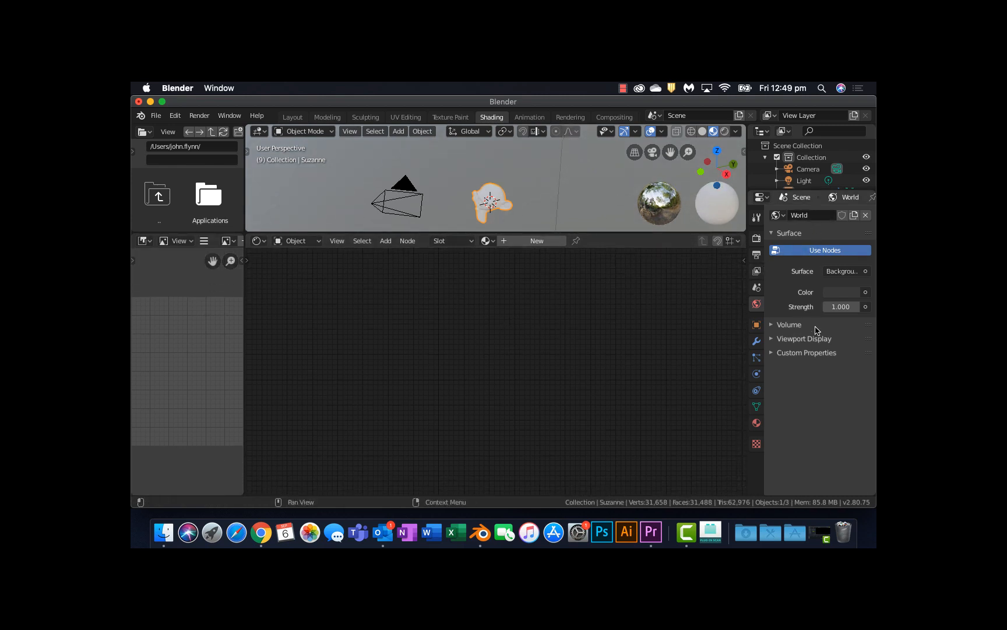
pyautogui.click(757, 423)
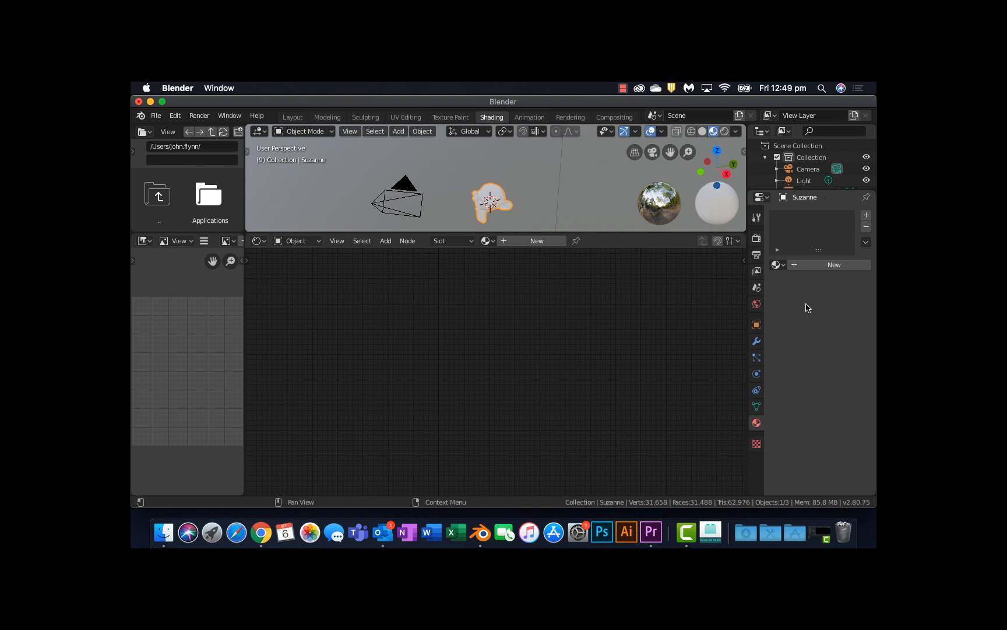
pyautogui.click(814, 266)
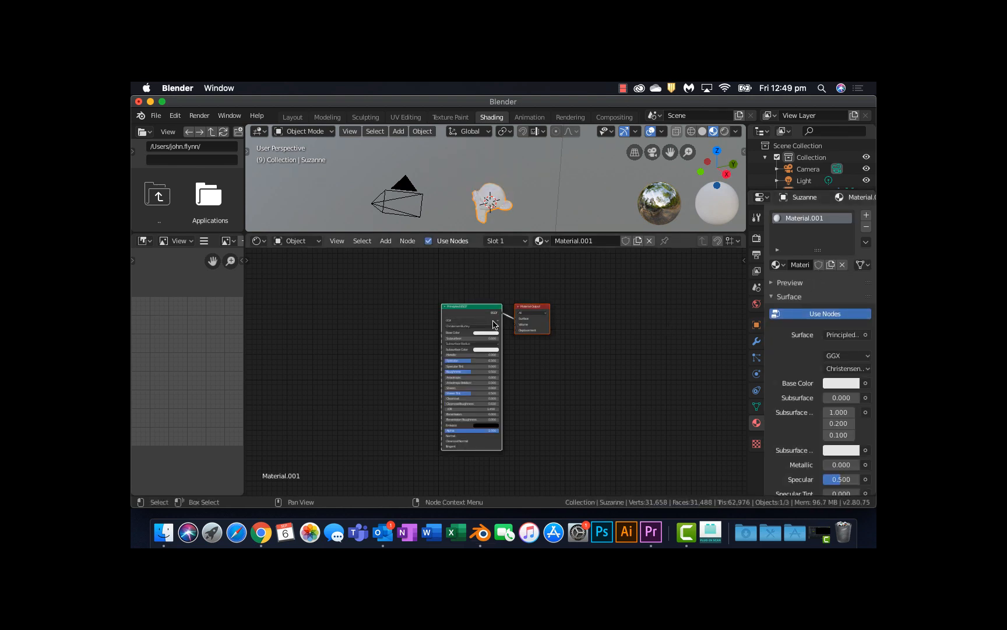
# Step: Try a green base color on the monkey material's Principled BSDF node
pyautogui.scroll(-3, 482, 327)
pyautogui.scroll(3, 482, 327)
pyautogui.scroll(5, 482, 326)
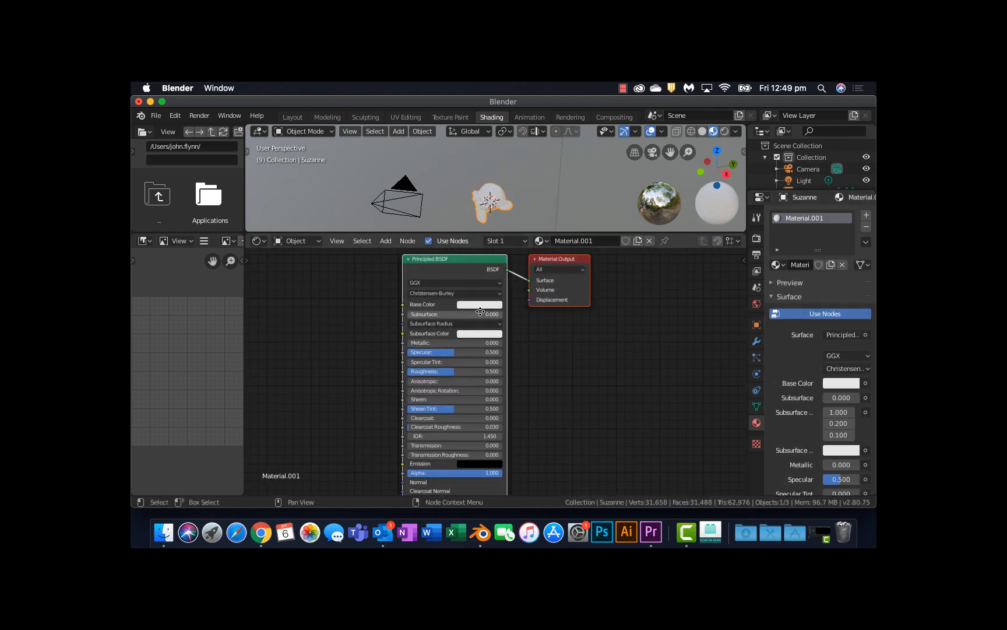
pyautogui.moveTo(514, 324); pyautogui.dragTo(517, 373, button='middle')
pyautogui.scroll(3, 513, 353)
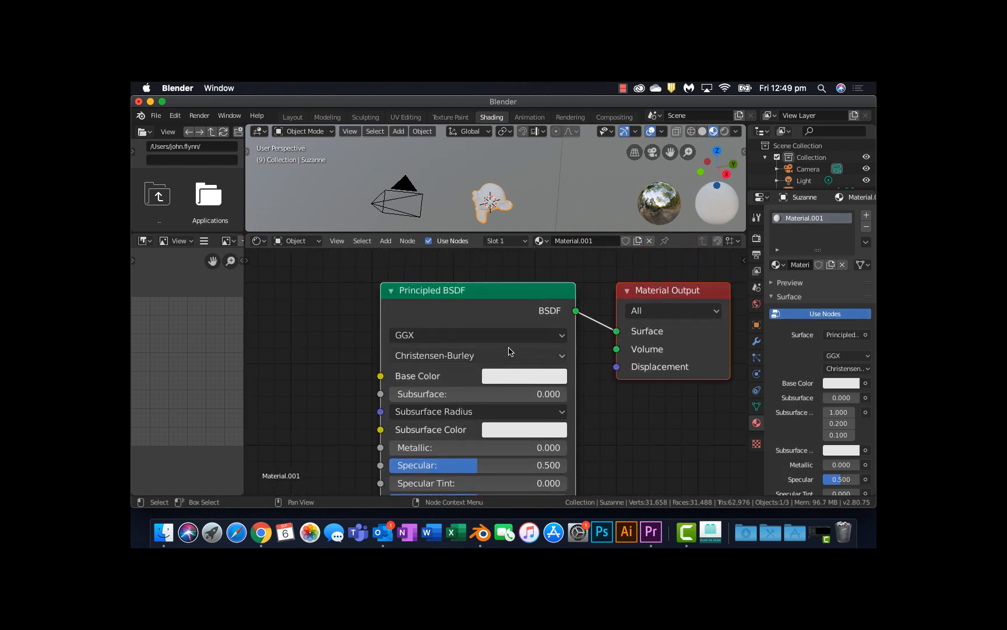
pyautogui.scroll(3, 509, 370)
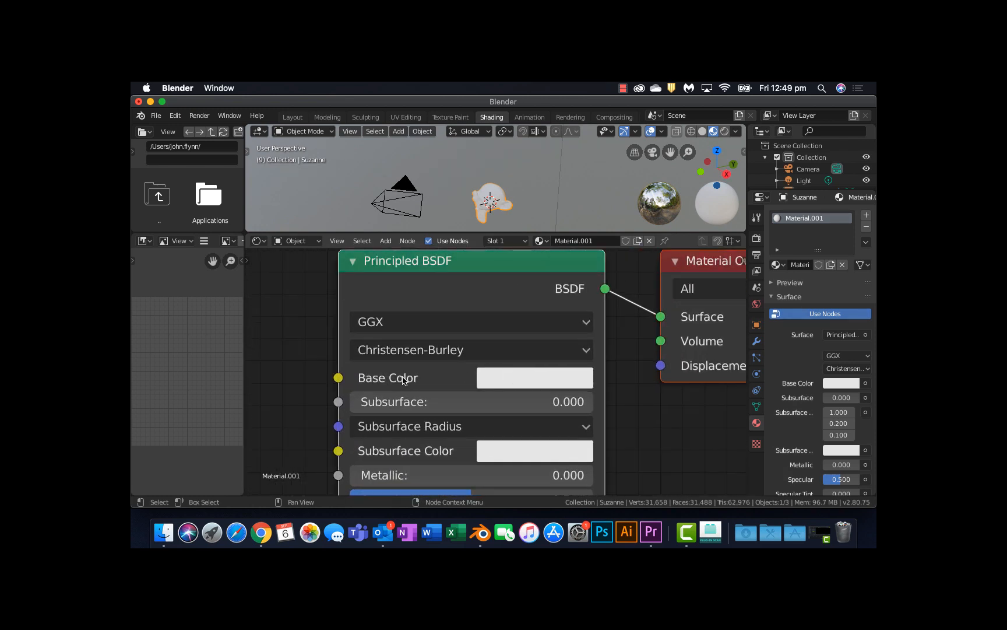
pyautogui.click(506, 378)
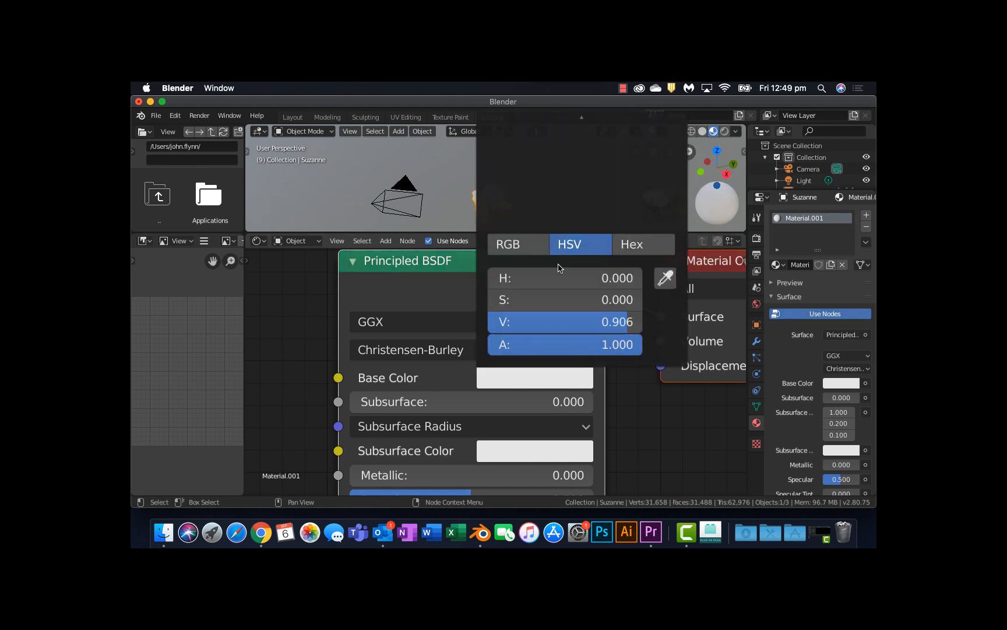
pyautogui.scroll(2, 567, 218)
pyautogui.scroll(-9, 568, 216)
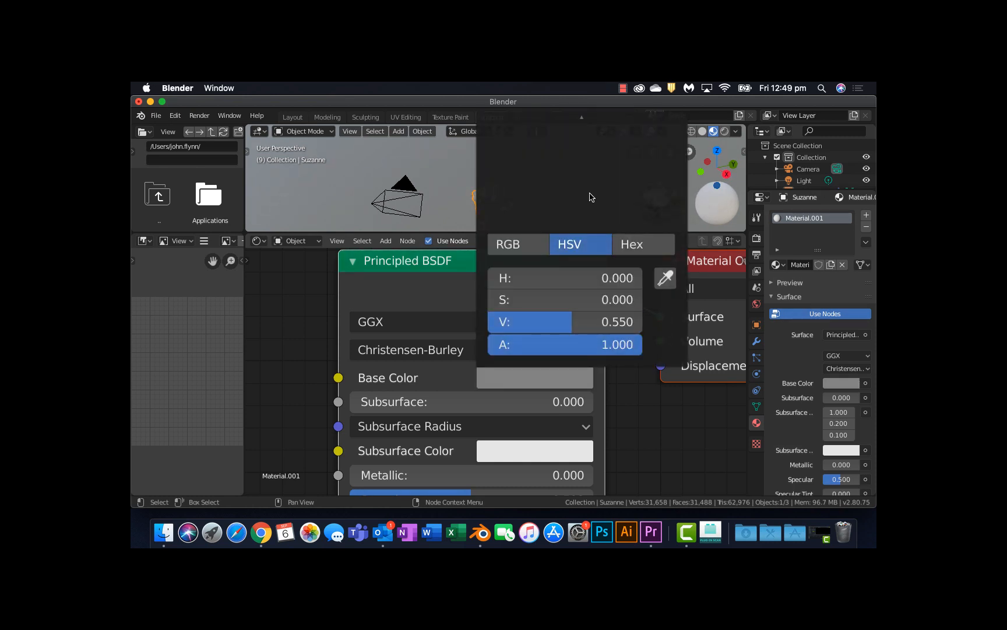
pyautogui.scroll(2, 596, 200)
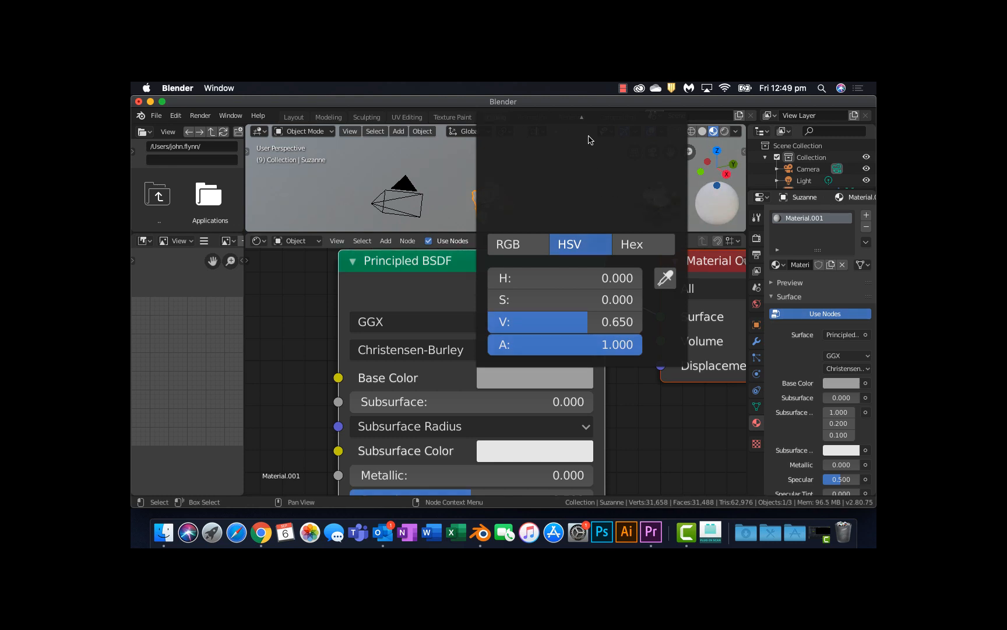
pyautogui.scroll(4, 584, 140)
pyautogui.moveTo(573, 200); pyautogui.dragTo(544, 144)
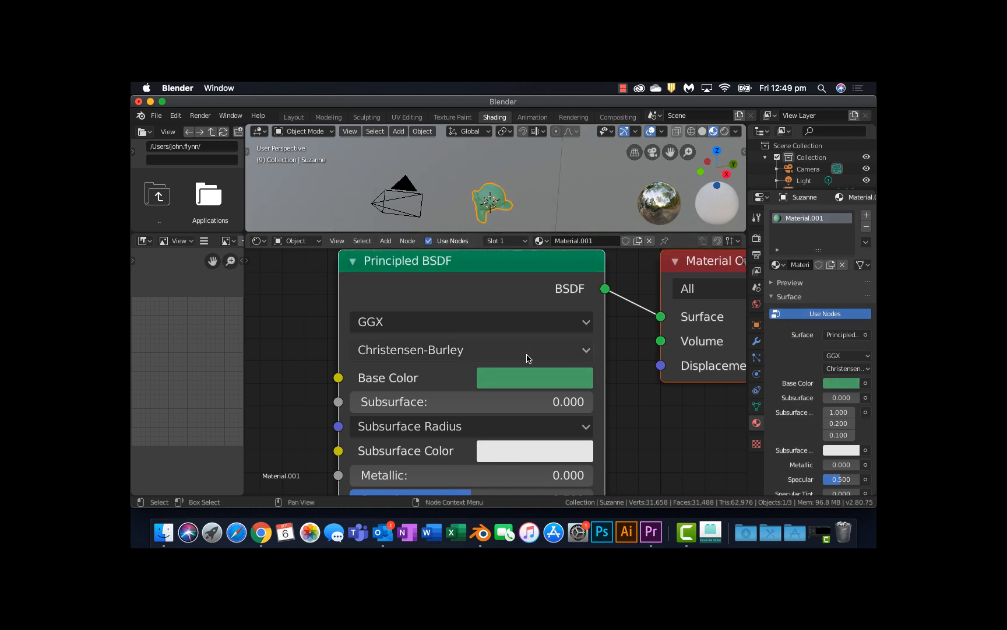
# Step: Change the Principled BSDF node's base color to dark blue
pyautogui.click(533, 377)
pyautogui.moveTo(588, 230); pyautogui.dragTo(584, 124)
pyautogui.scroll(3, 583, 123)
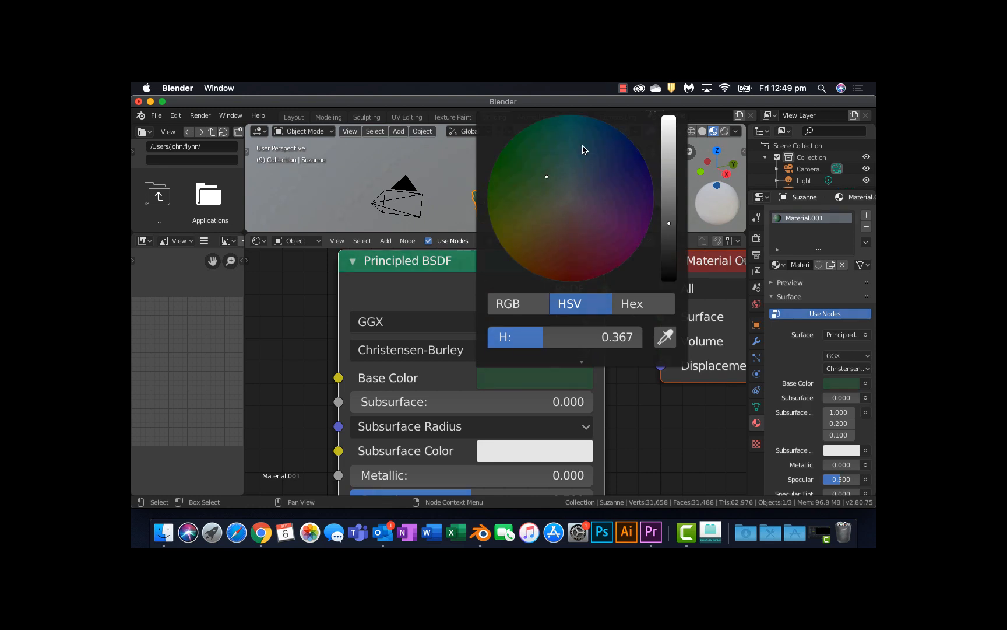
pyautogui.click(607, 173)
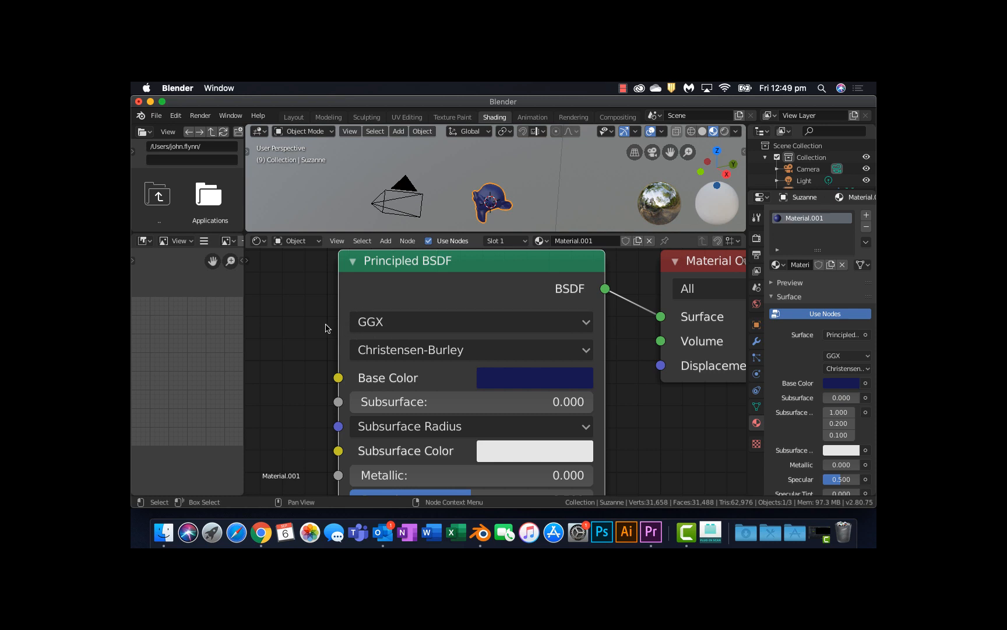
pyautogui.moveTo(326, 330); pyautogui.dragTo(488, 328, button='middle')
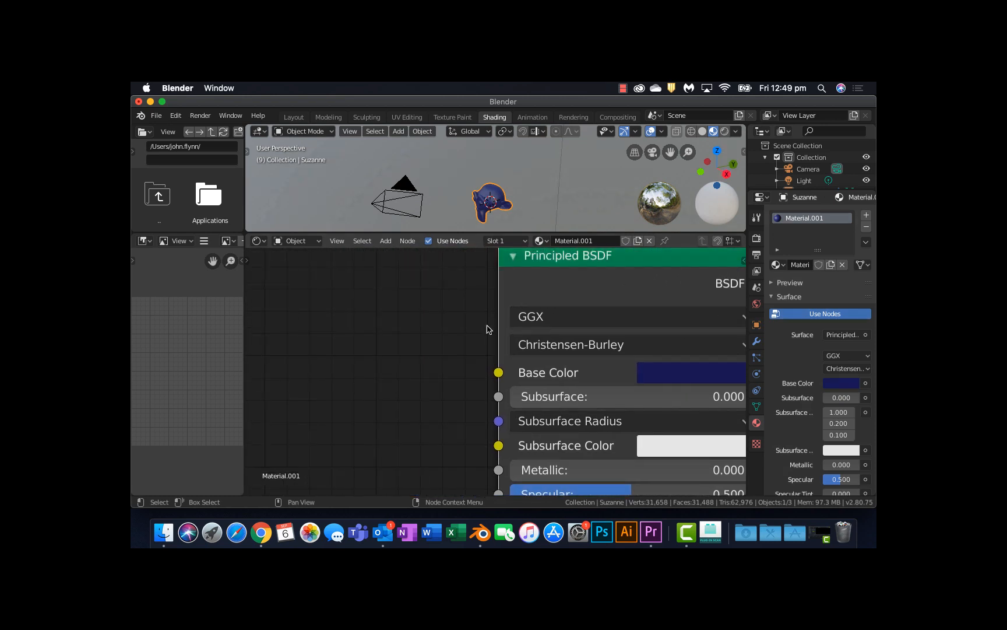
# Step: Add an Image Texture node and place it beside the Principled BSDF node, on its input side
pyautogui.scroll(-5, 376, 372)
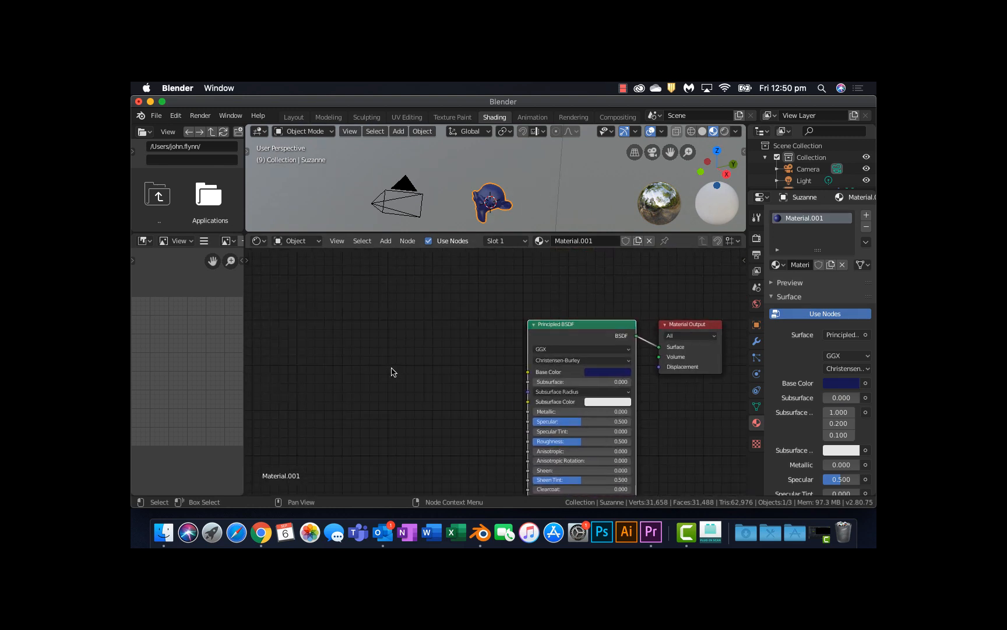
pyautogui.hotkey('shift', 'a')
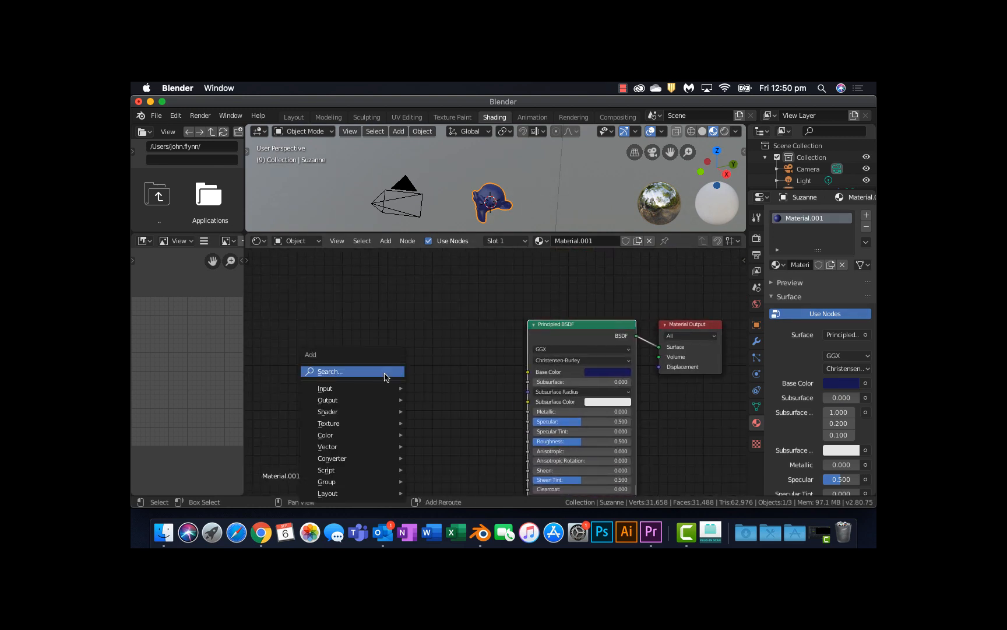
pyautogui.click(386, 241)
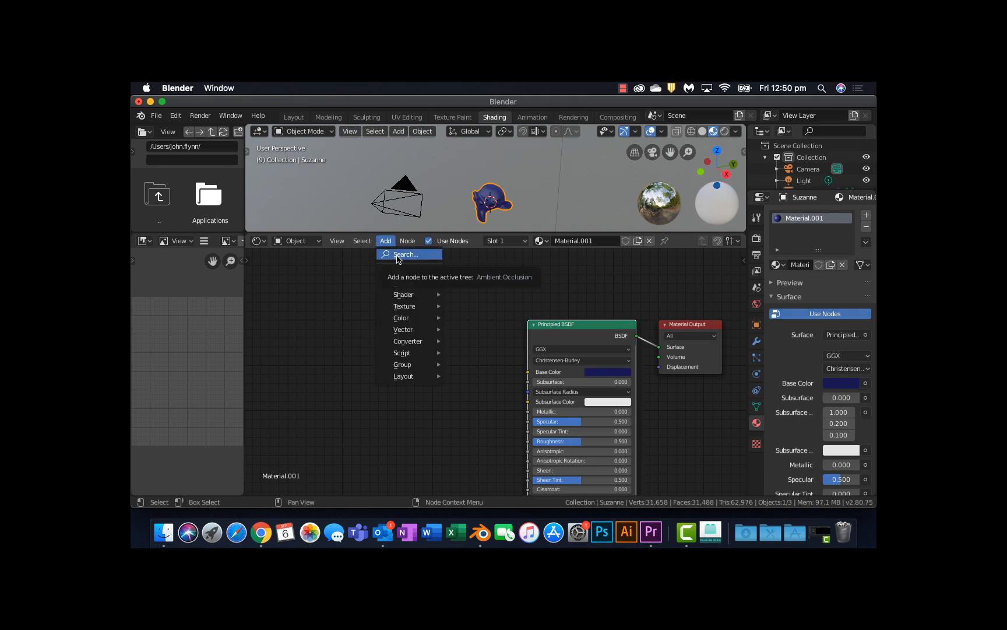
pyautogui.moveTo(415, 313)
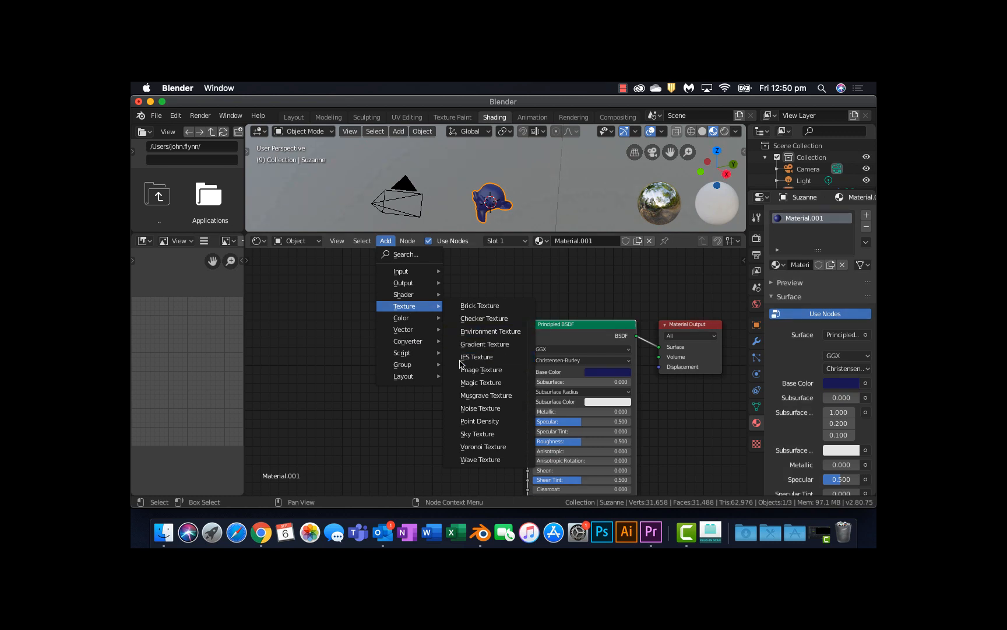
pyautogui.click(475, 369)
pyautogui.click(366, 325)
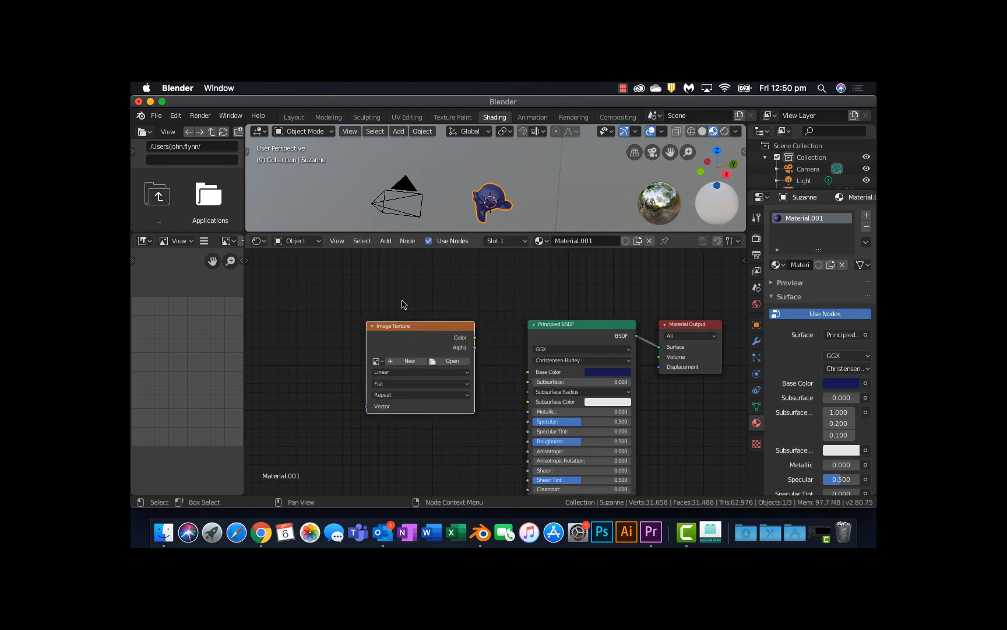
# Step: Add a second Image Texture node by searching for it among the nodes, and delete that duplicate
pyautogui.click(386, 241)
pyautogui.click(398, 257)
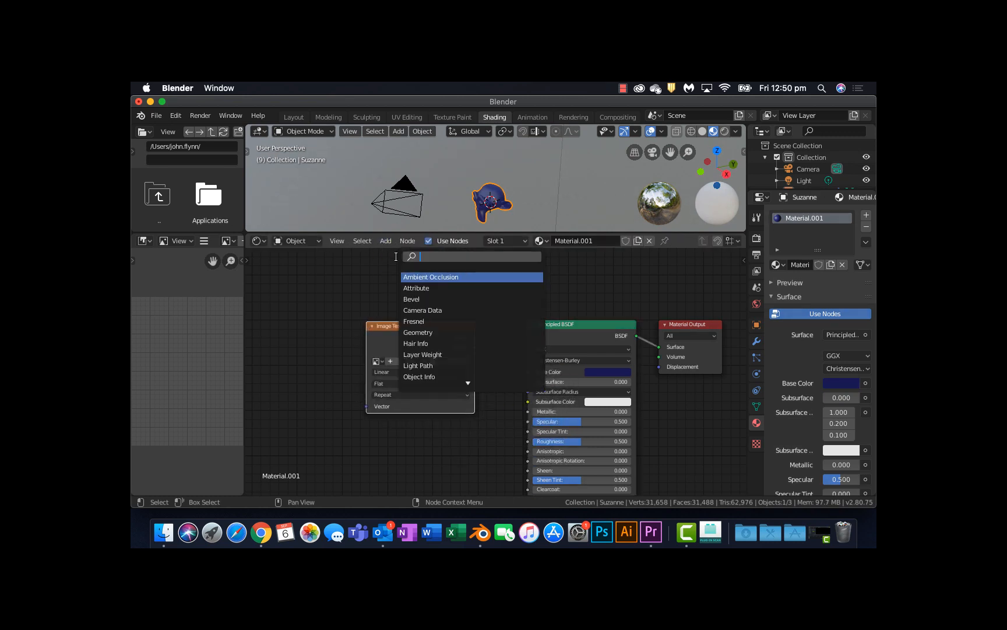
pyautogui.write('imGEW')
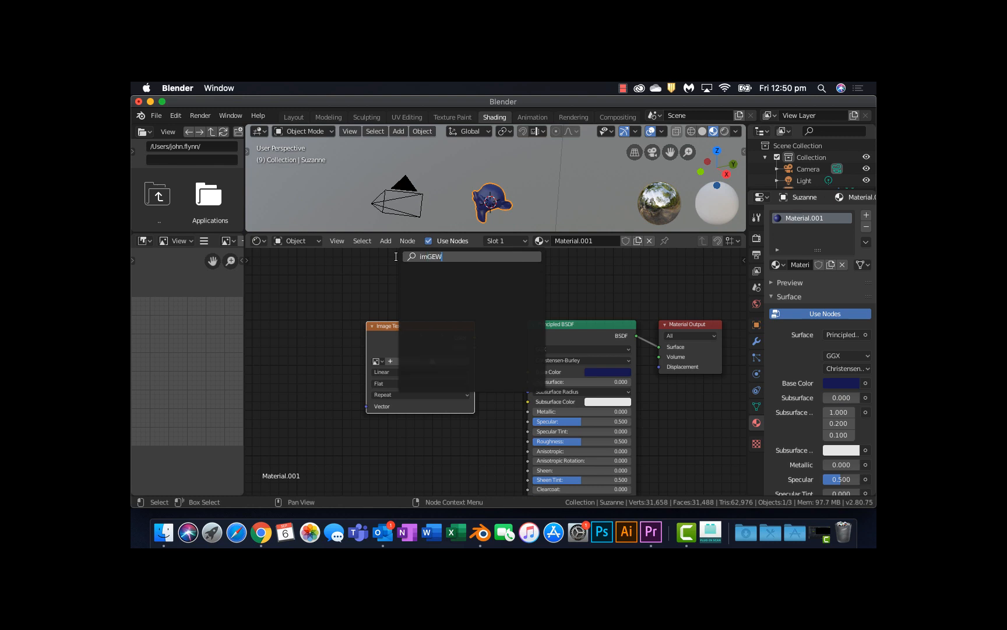
pyautogui.press('BackSpace')
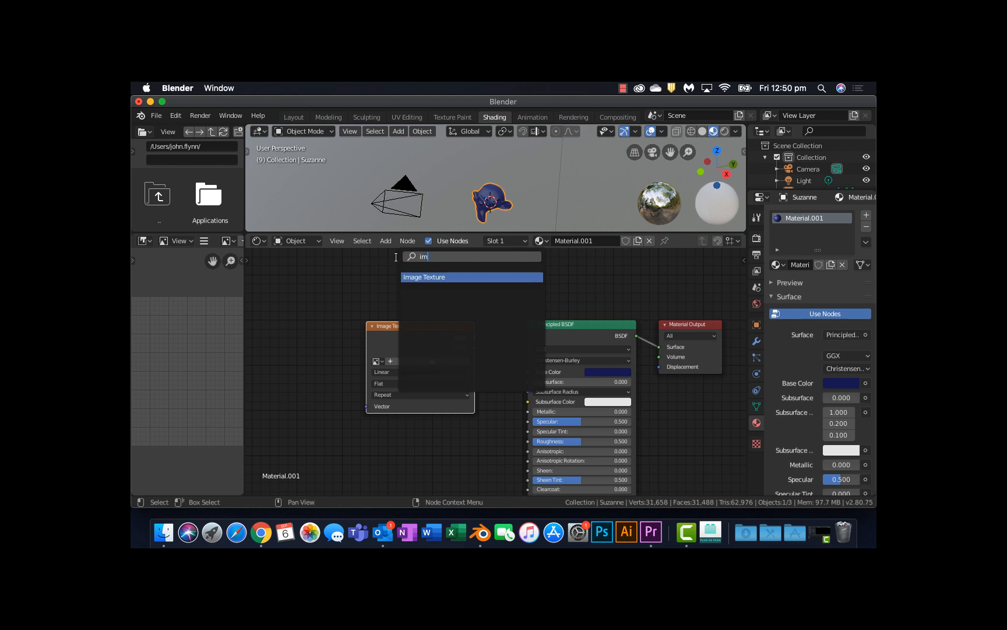
pyautogui.press('Return')
pyautogui.click(332, 297)
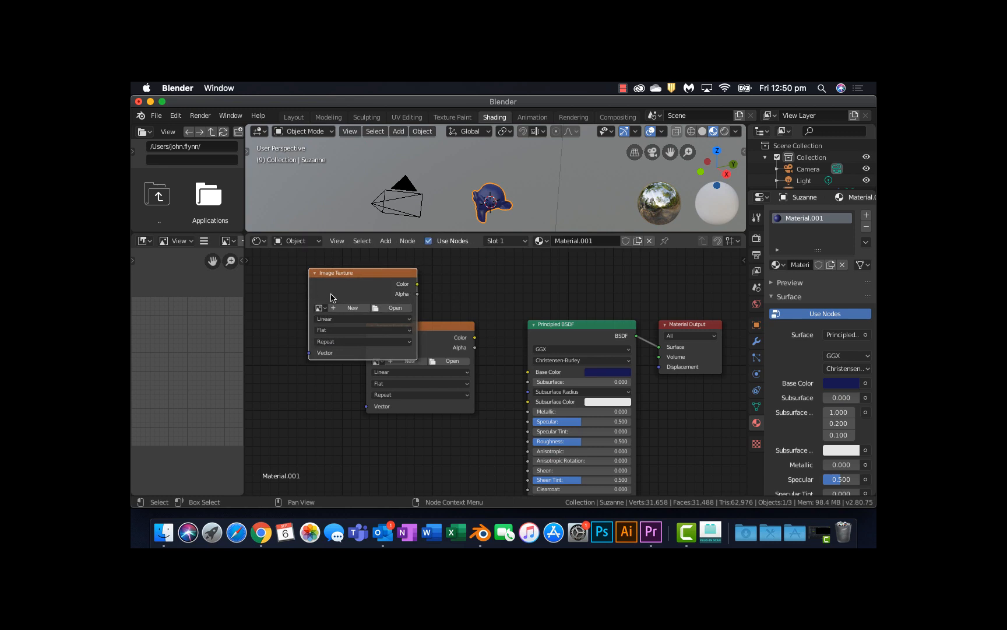
pyautogui.press('x')
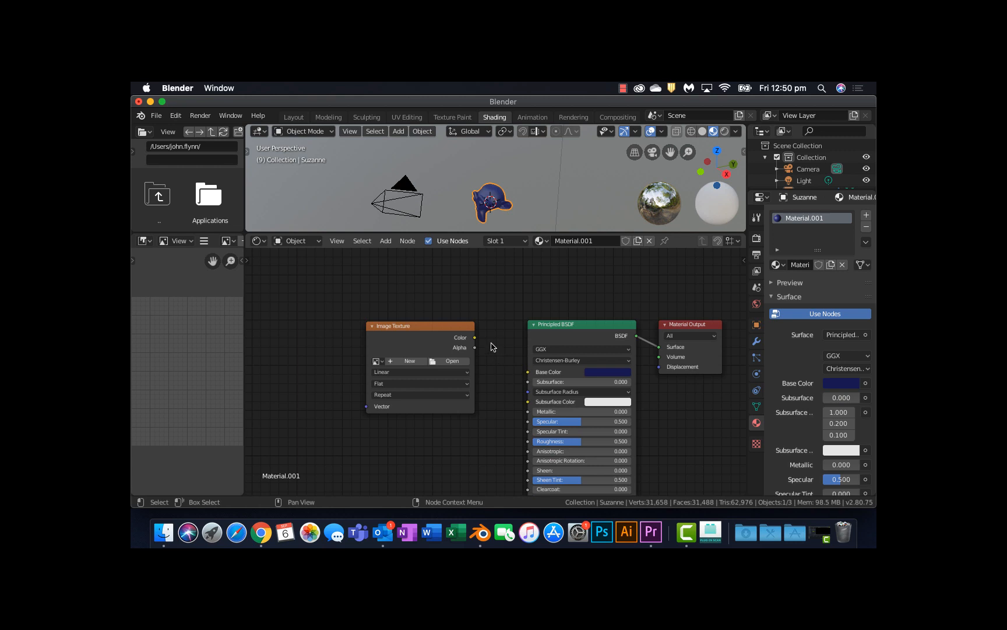
# Step: Link the Image Texture node's Color output to the Principled BSDF node's Base Color input
pyautogui.moveTo(475, 339); pyautogui.dragTo(523, 373)
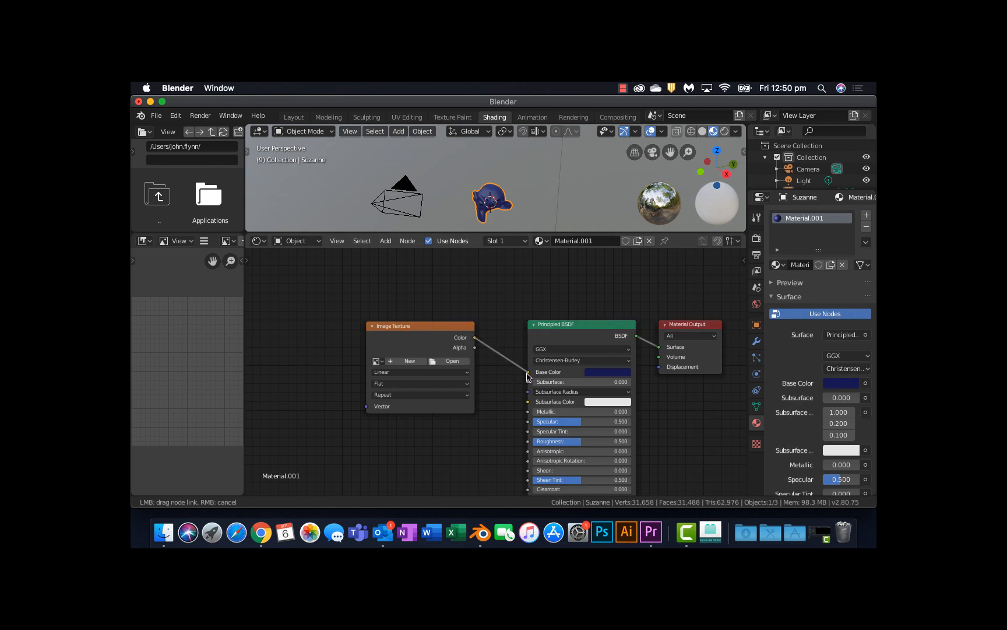
pyautogui.moveTo(527, 376); pyautogui.dragTo(528, 374)
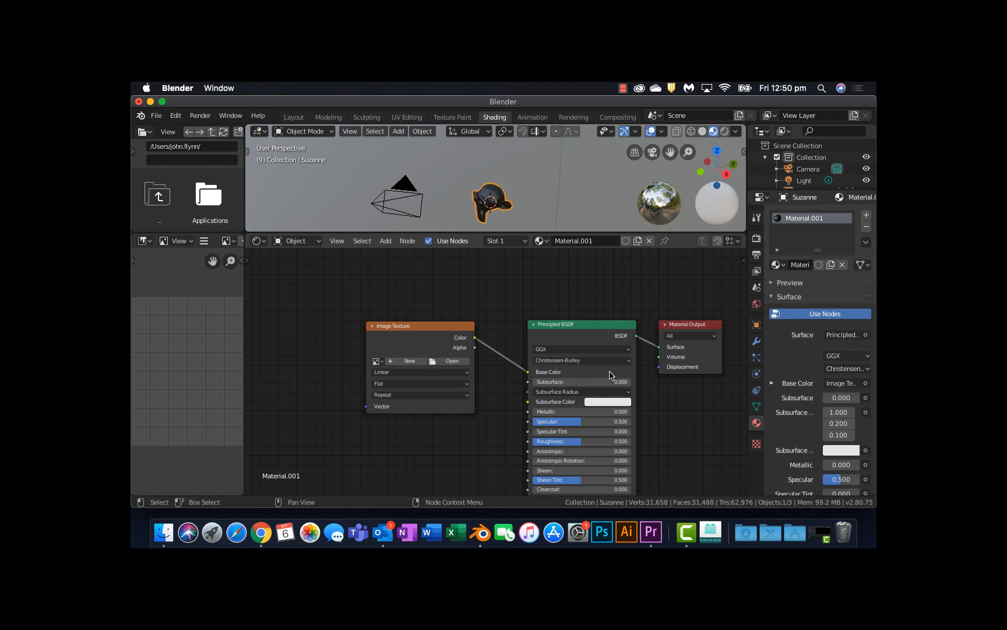
pyautogui.moveTo(502, 205); pyautogui.dragTo(505, 182, button='middle')
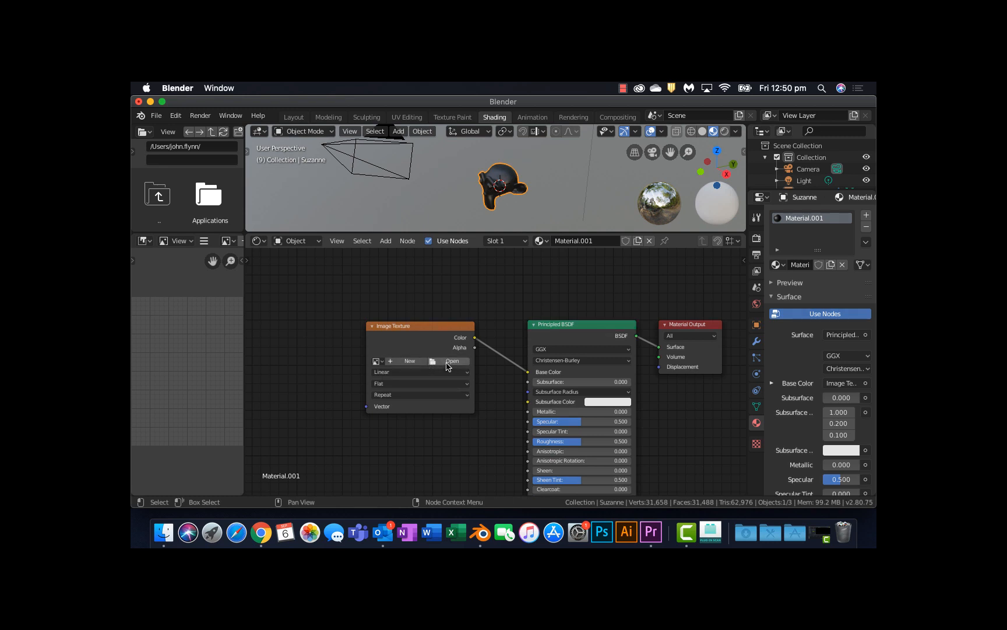
# Step: Load Monkey texture.png from the Desktop into the Image Texture node
pyautogui.click(448, 361)
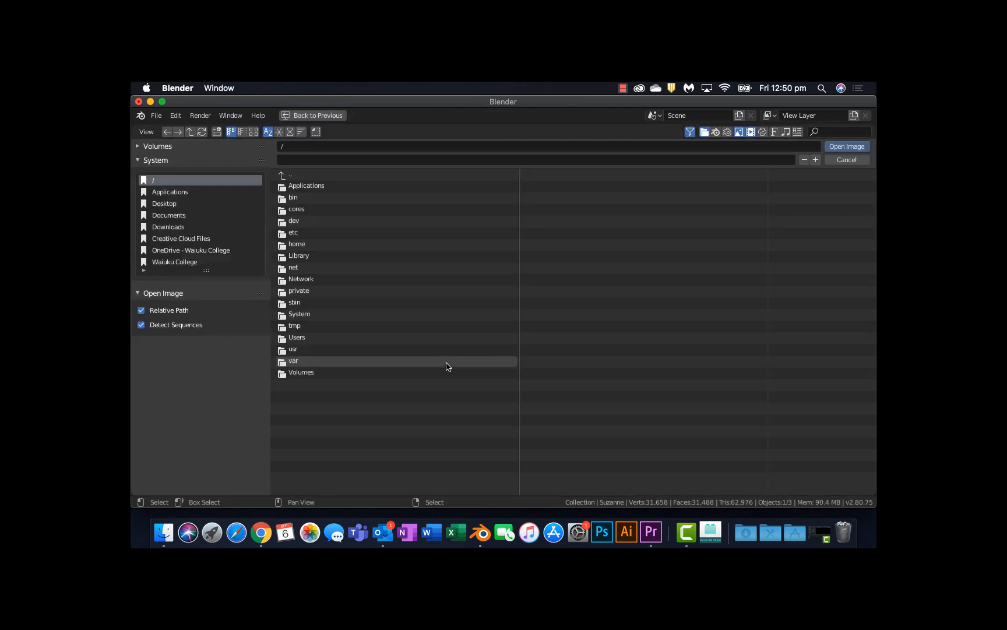
pyautogui.click(186, 204)
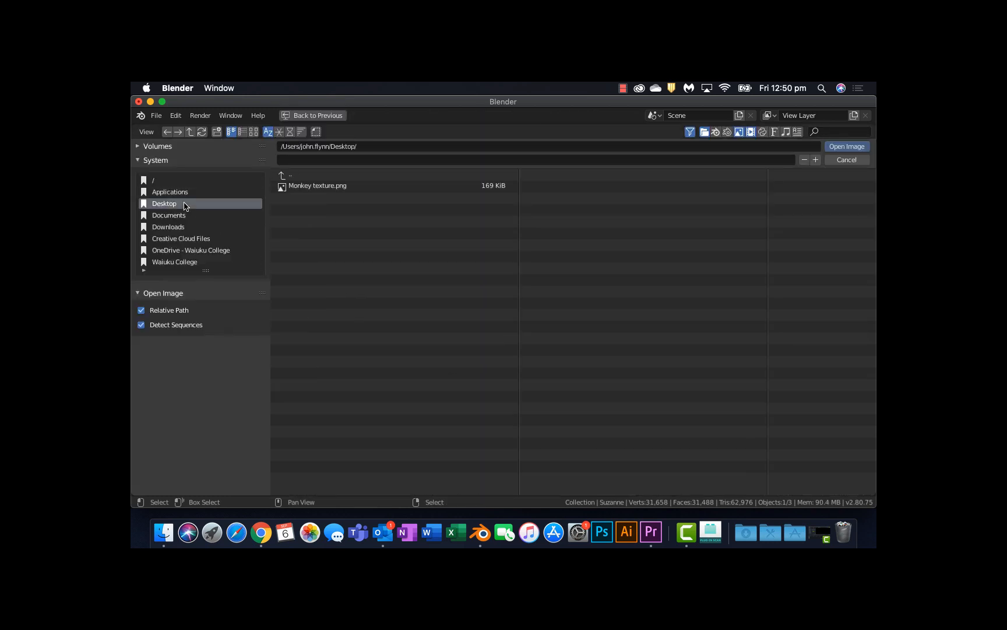
pyautogui.click(299, 186)
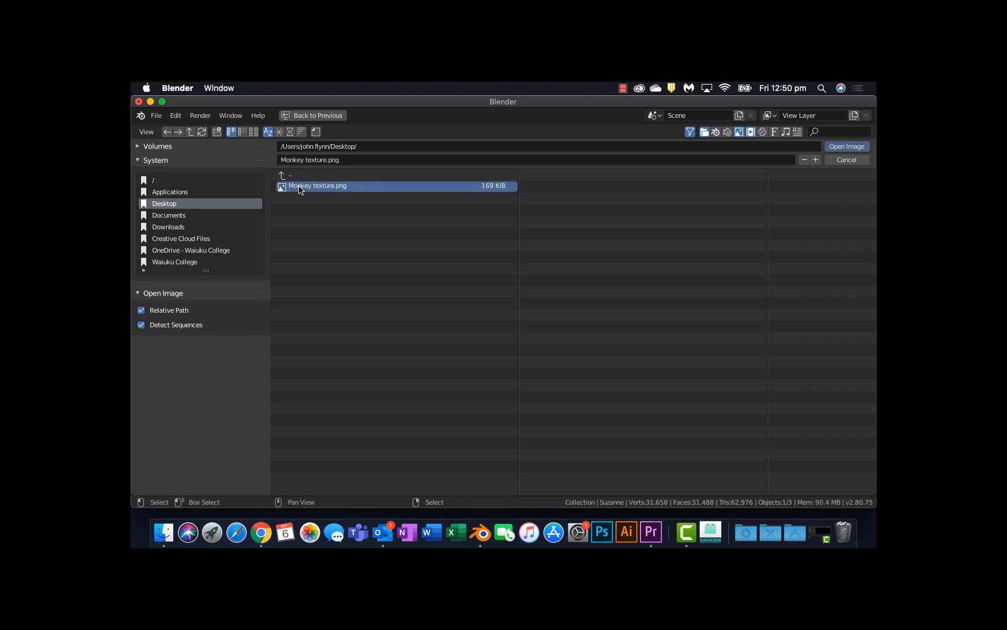
pyautogui.click(846, 147)
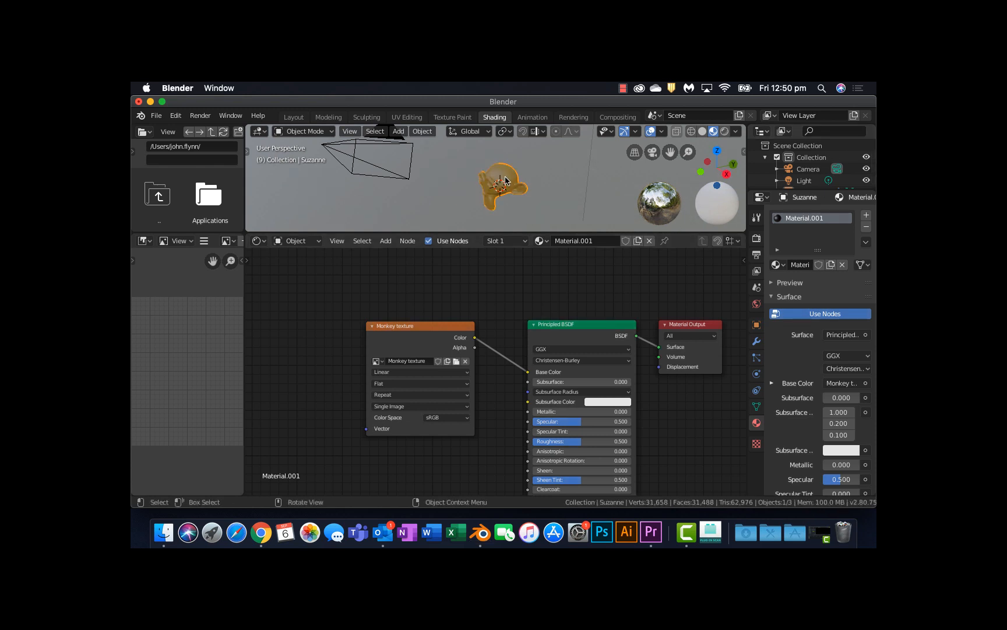
# Step: Enlarge the 3D viewport and bring Suzanne's textured face into a close front view
pyautogui.scroll(4, 505, 180)
pyautogui.moveTo(506, 181); pyautogui.dragTo(569, 165, button='middle')
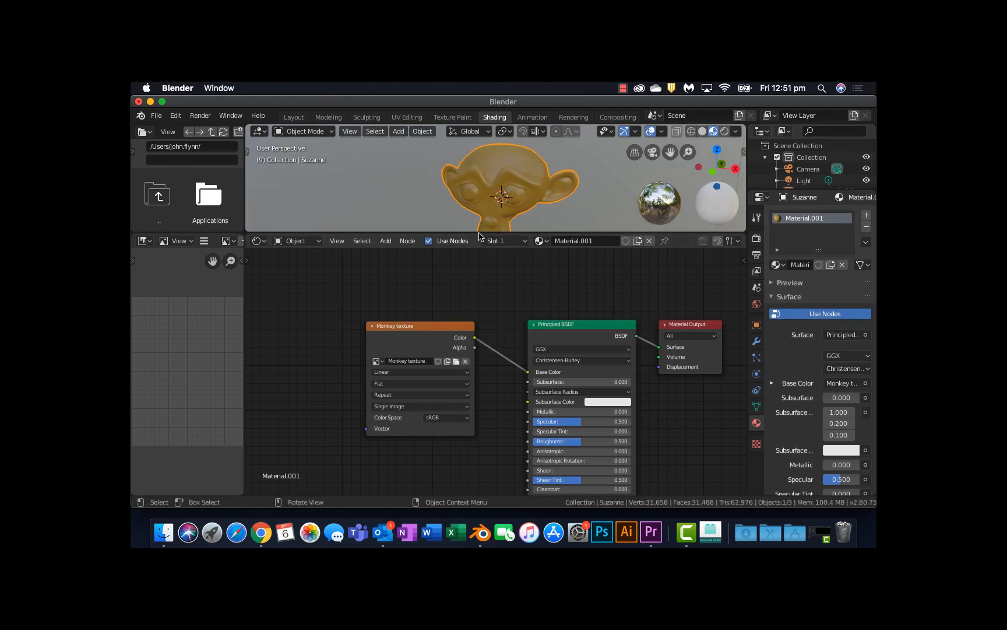
pyautogui.moveTo(476, 232); pyautogui.dragTo(484, 330)
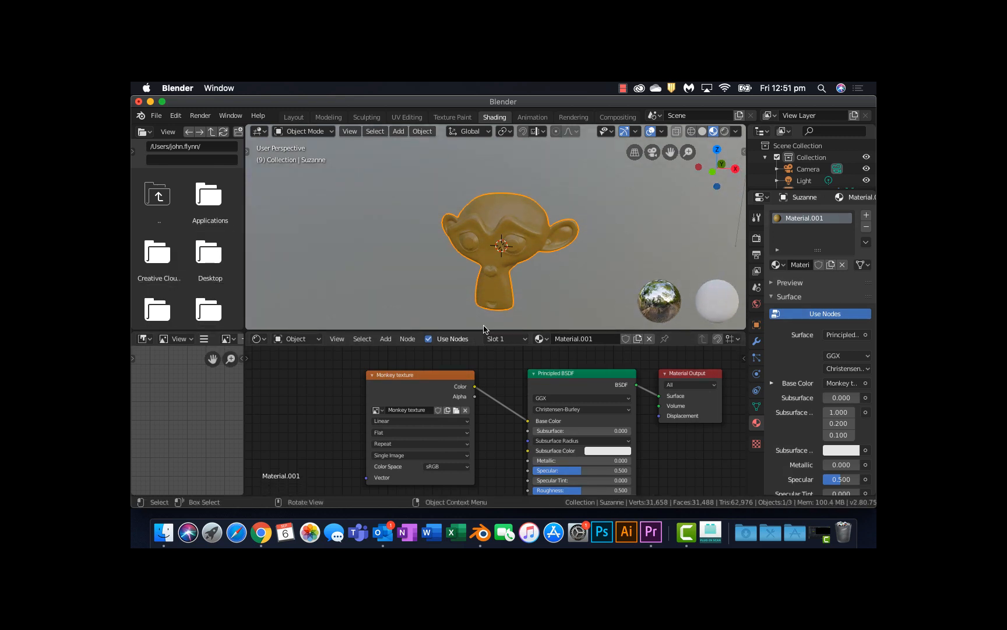
# Step: Open the Texture Paint workspace with Suzanne's face close up, and set the draw brush color to blue
pyautogui.click(450, 117)
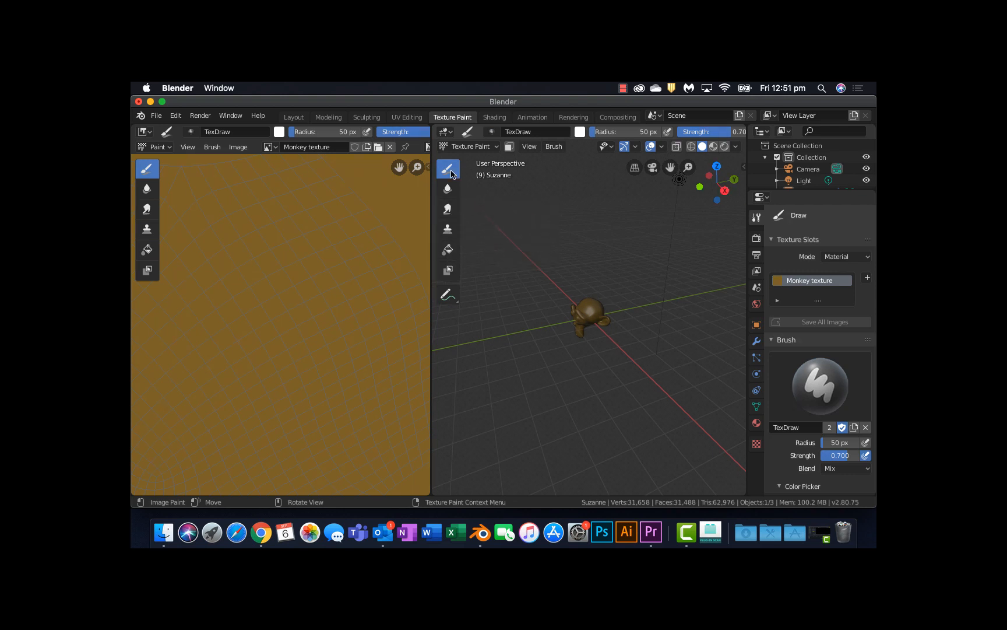
pyautogui.scroll(10, 558, 317)
pyautogui.moveTo(558, 313); pyautogui.dragTo(631, 291, button='middle')
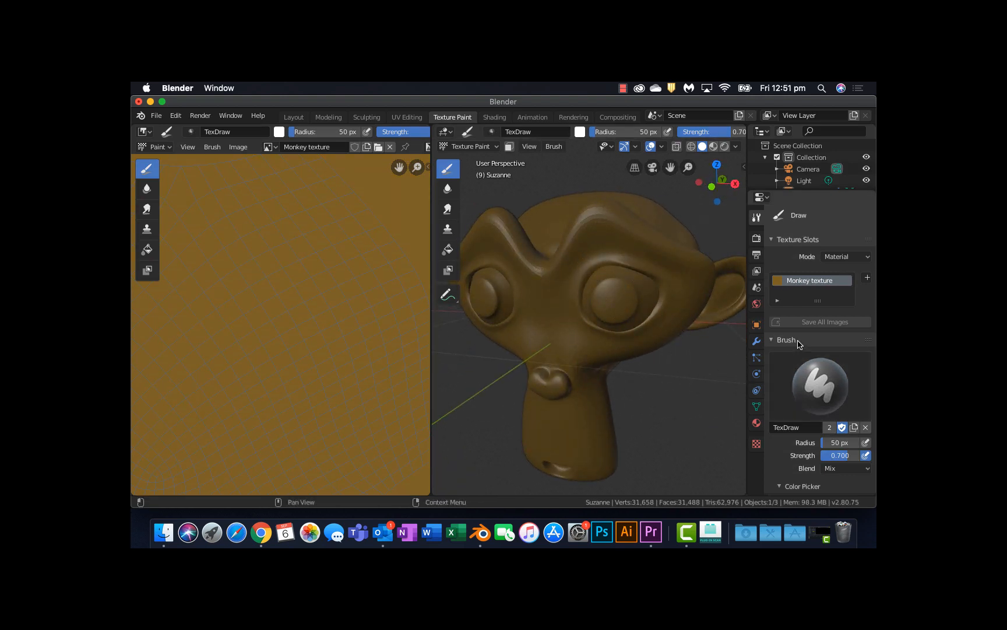
pyautogui.scroll(-8, 799, 379)
pyautogui.scroll(3, 815, 363)
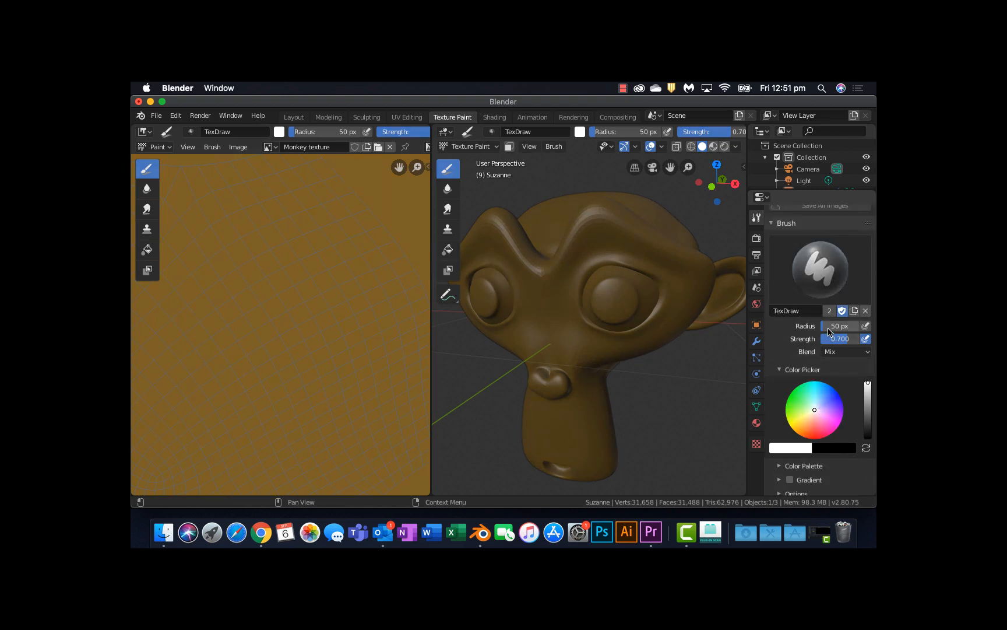
pyautogui.moveTo(818, 401)
pyautogui.mouseDown()
pyautogui.moveTo(811, 414)
pyautogui.moveTo(833, 395)
pyautogui.mouseUp()
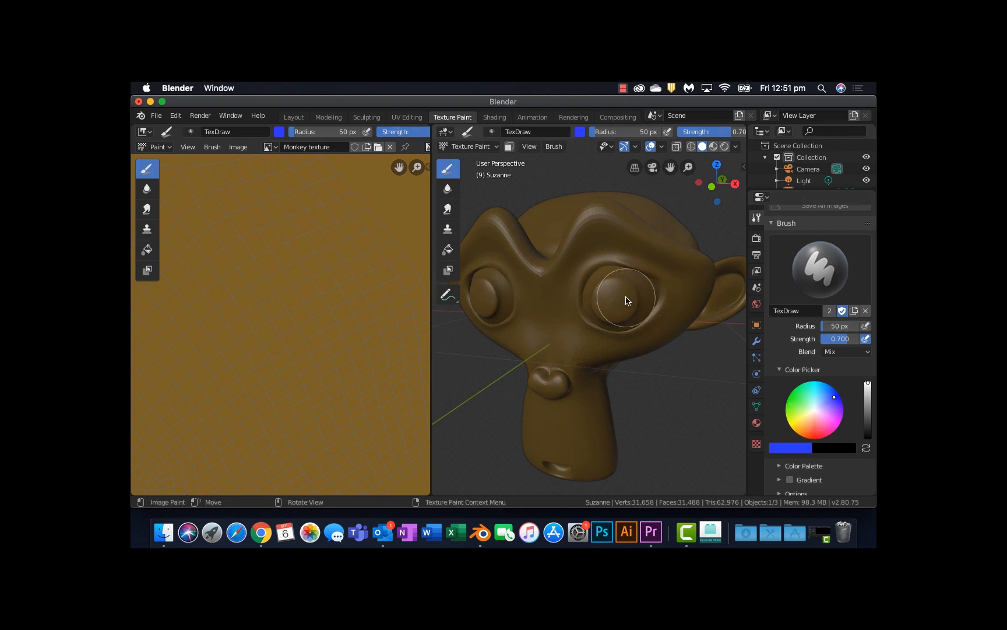
# Step: Resize the draw brush to a 36 px radius so it fits inside Suzanne's eyeball
pyautogui.press('f')
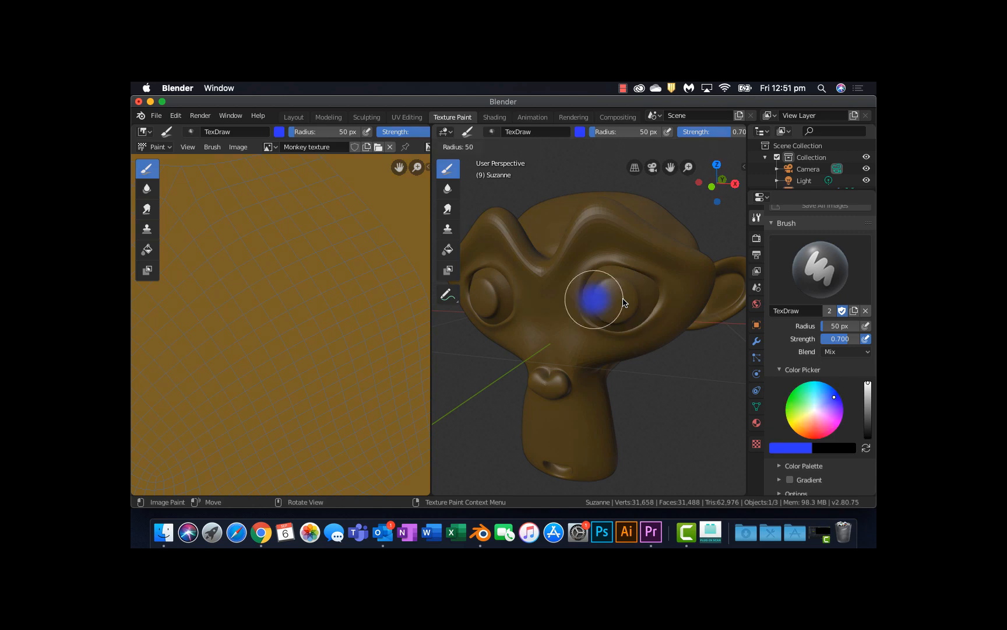
pyautogui.click(685, 298)
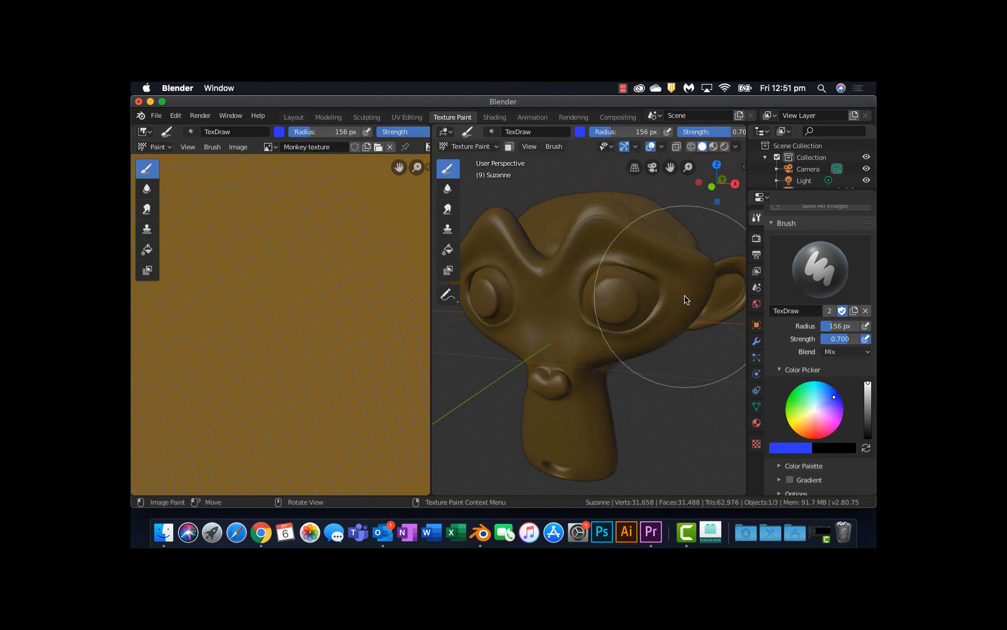
pyautogui.press('f')
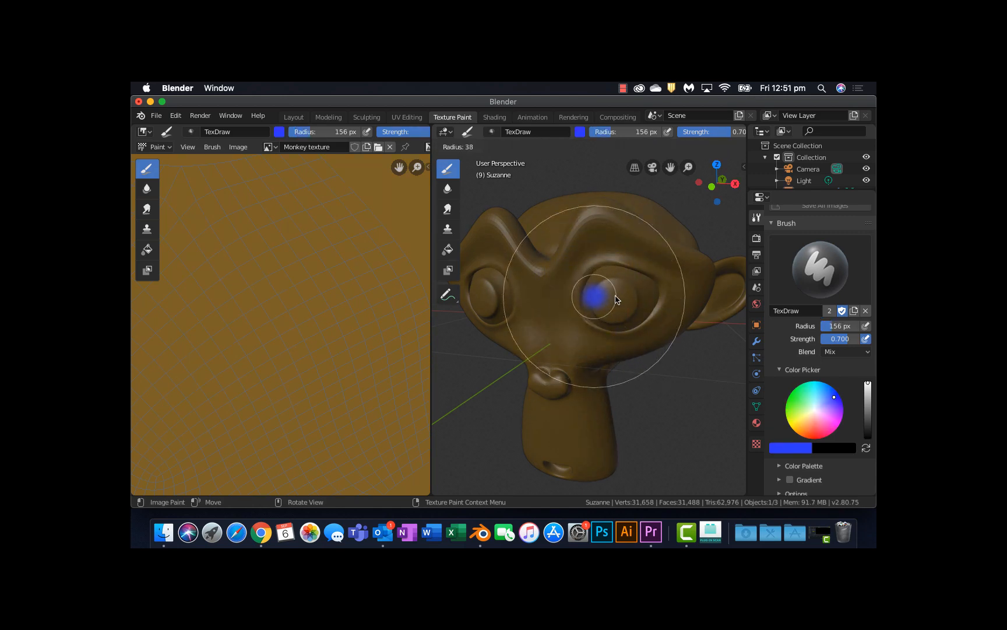
pyautogui.click(615, 299)
# Step: Paint both of Suzanne's eyeballs blue on the 3D model
pyautogui.click(614, 302)
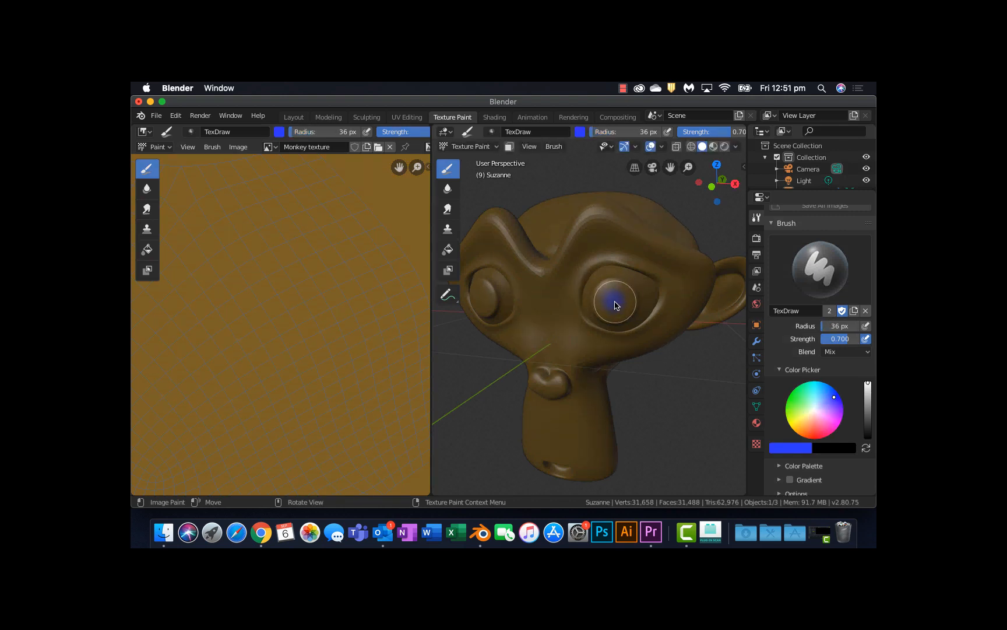
pyautogui.moveTo(613, 300); pyautogui.dragTo(612, 297)
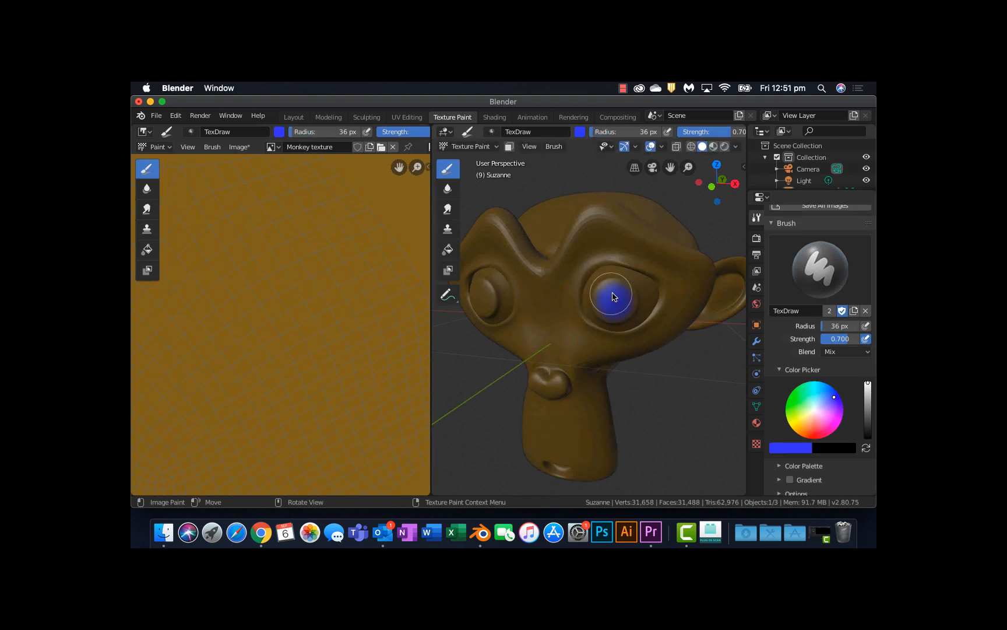
pyautogui.moveTo(546, 296); pyautogui.dragTo(548, 289, button='middle')
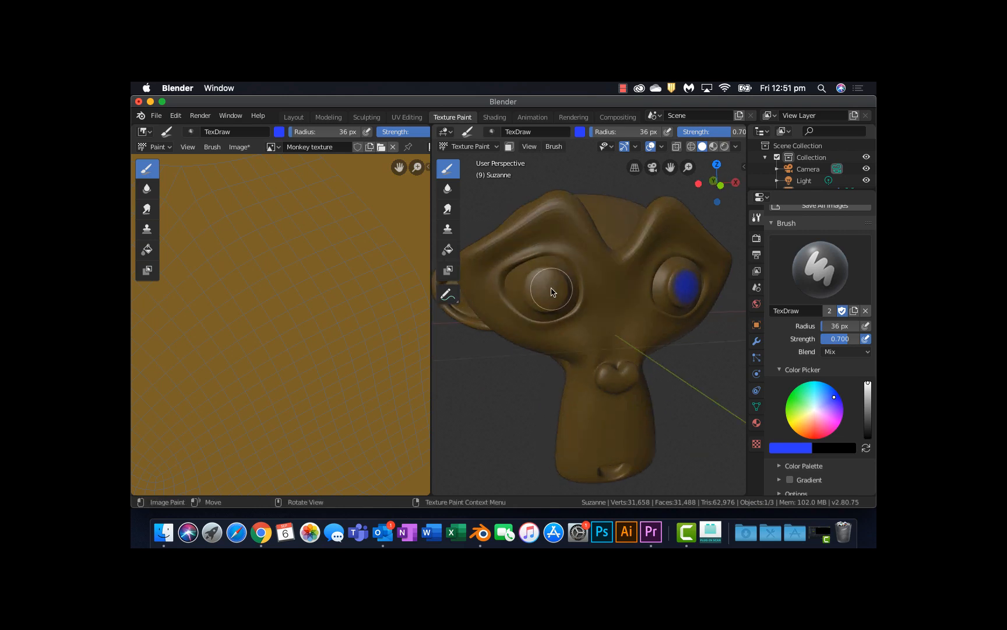
pyautogui.click(547, 287)
pyautogui.scroll(8, 542, 289)
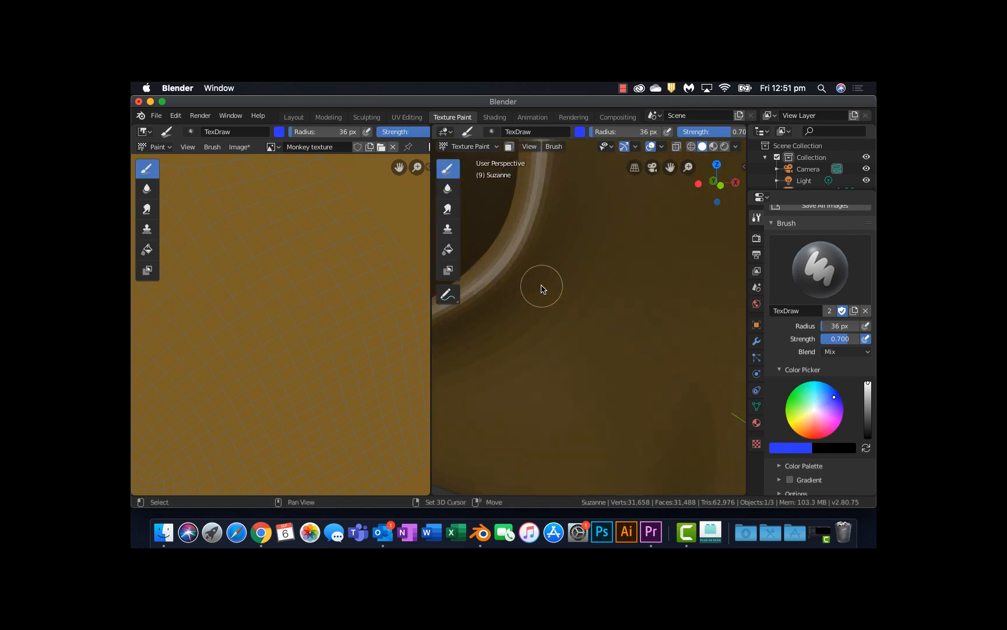
pyautogui.scroll(-5, 641, 307)
pyautogui.scroll(3, 635, 300)
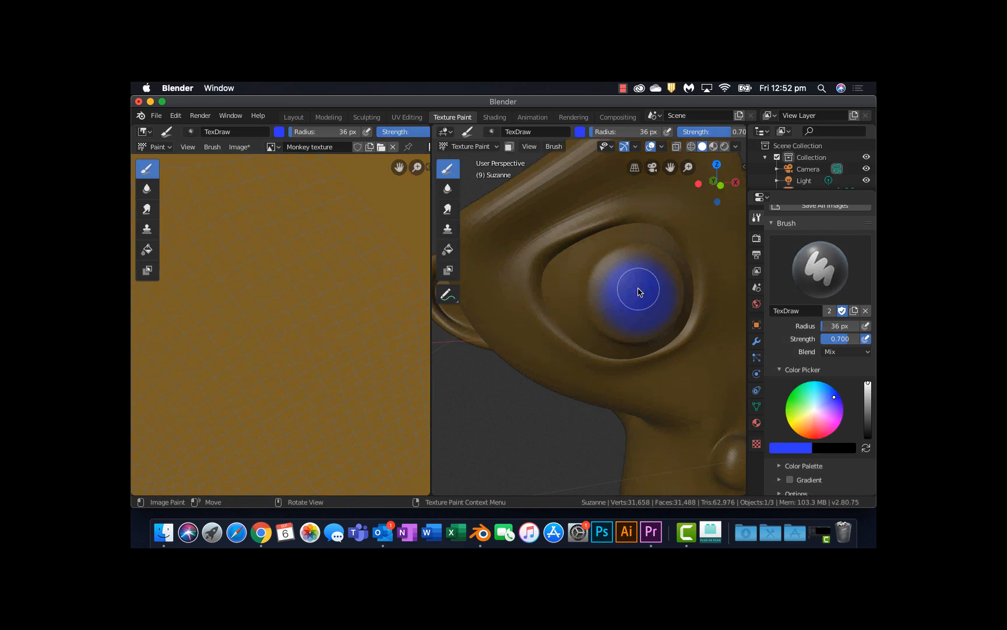
pyautogui.scroll(5, 638, 293)
pyautogui.scroll(-8, 638, 293)
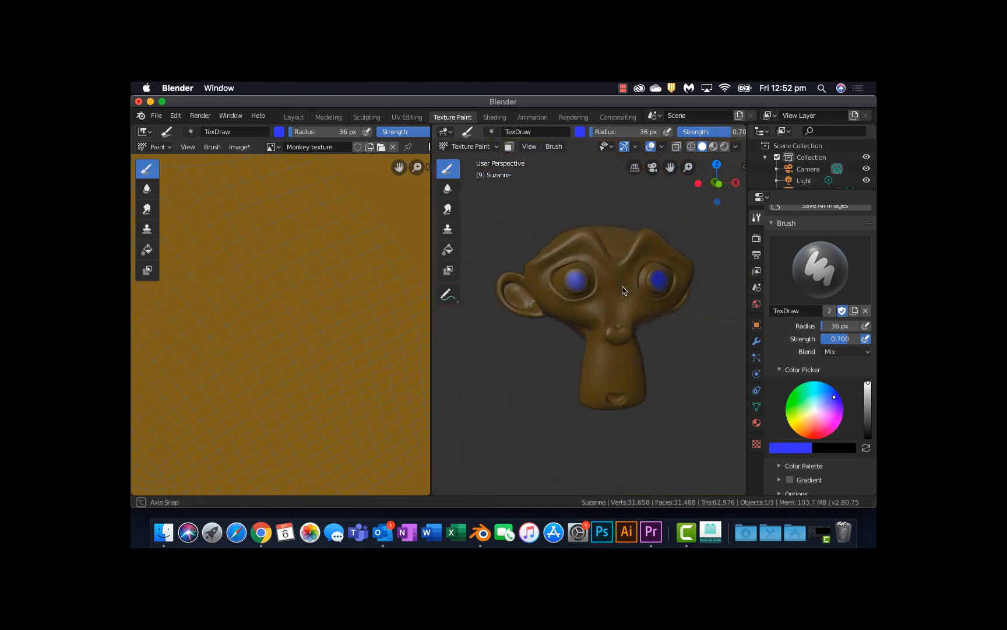
# Step: Examine where the painted eyeballs lie on the unwrapped Monkey texture image
pyautogui.scroll(-6, 333, 285)
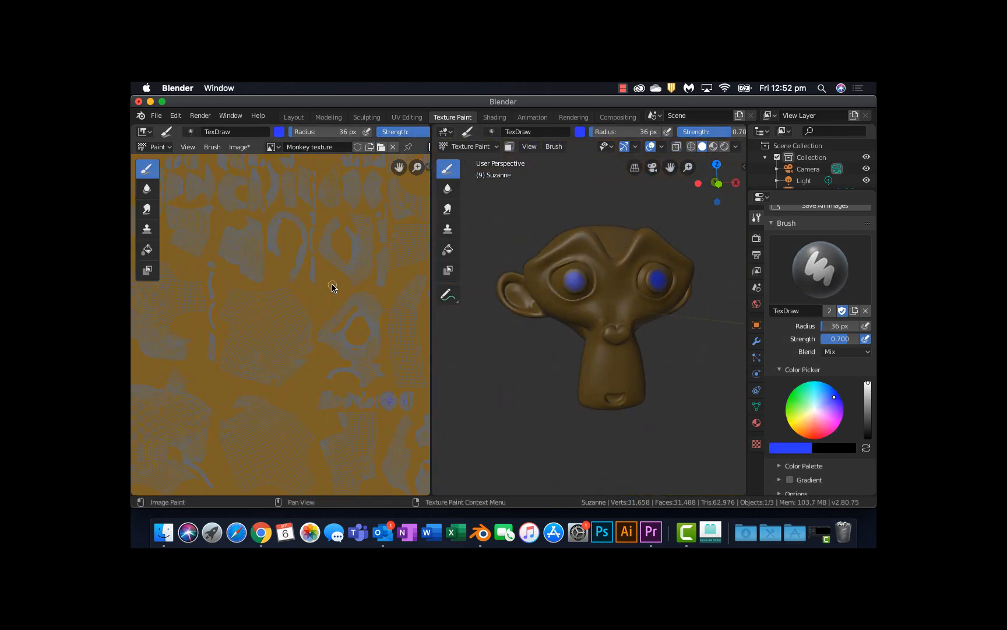
pyautogui.scroll(5, 344, 331)
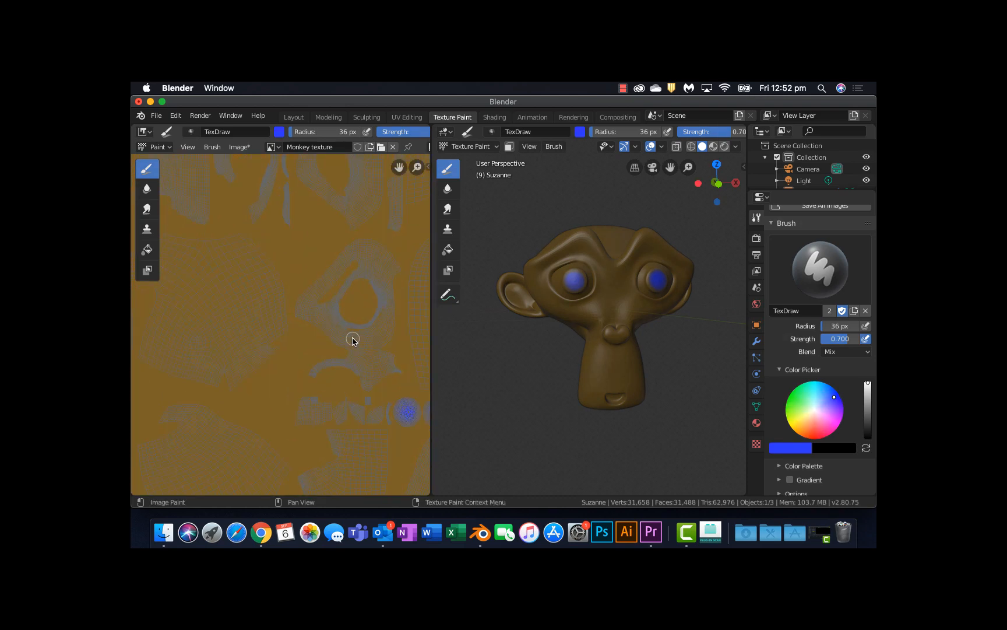
pyautogui.moveTo(295, 288); pyautogui.dragTo(232, 254, button='middle')
pyautogui.scroll(2, 324, 353)
pyautogui.moveTo(318, 343); pyautogui.dragTo(262, 306, button='middle')
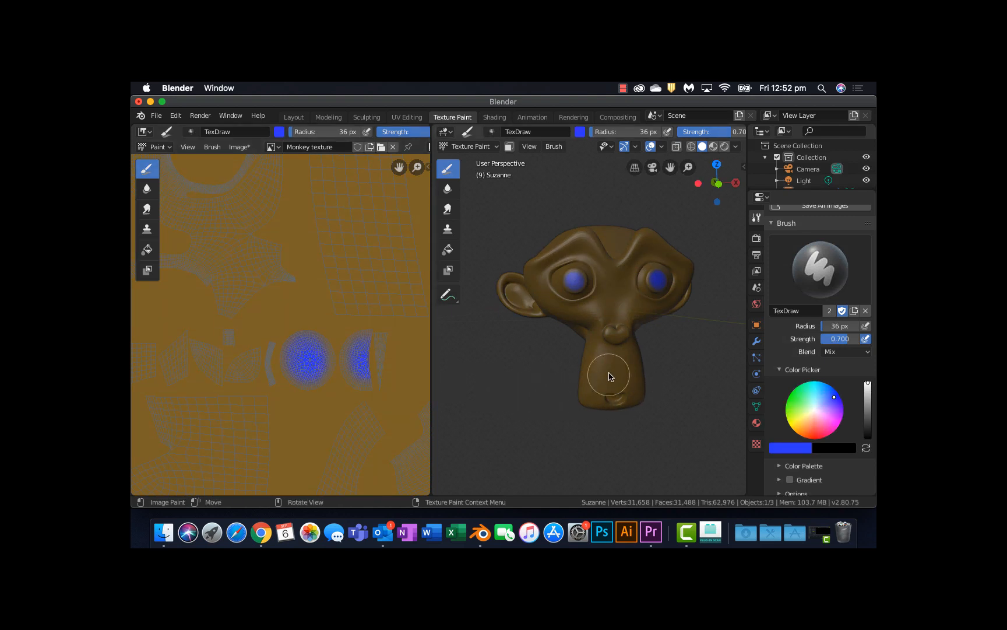
# Step: Set the draw brush color to magenta and paint stripes across the top of Suzanne's head
pyautogui.moveTo(599, 330); pyautogui.dragTo(717, 379, button='middle')
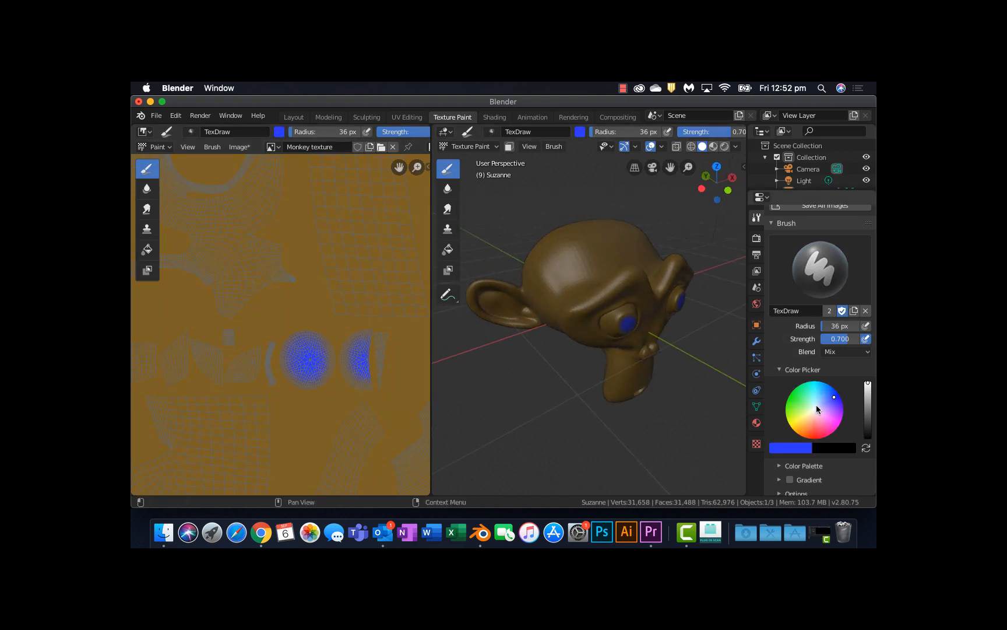
pyautogui.click(840, 417)
pyautogui.moveTo(642, 327); pyautogui.dragTo(675, 355, button='middle')
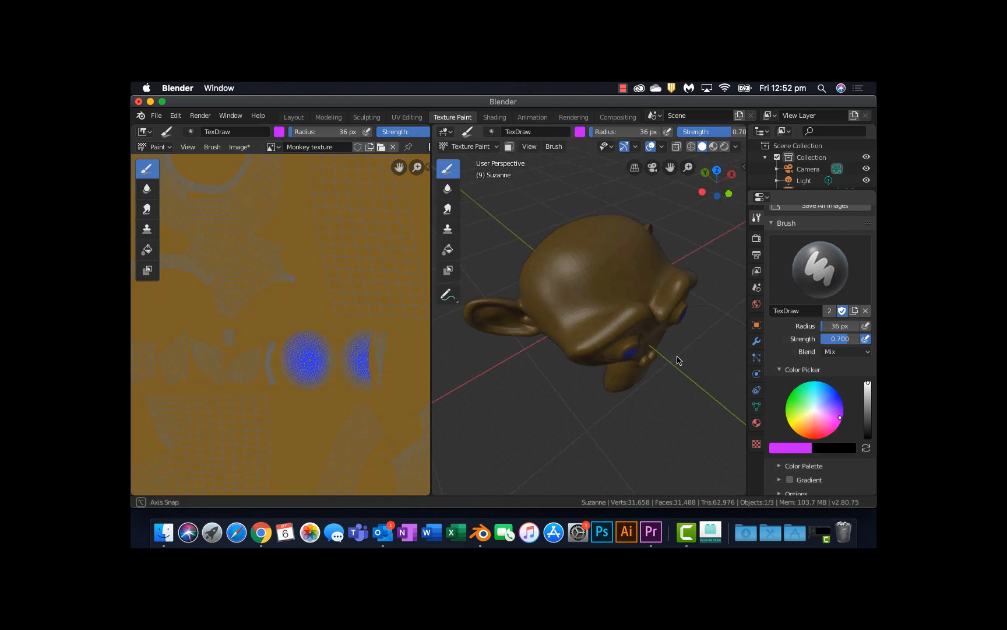
pyautogui.moveTo(572, 287)
pyautogui.mouseDown()
pyautogui.moveTo(530, 228)
pyautogui.moveTo(603, 279)
pyautogui.moveTo(629, 261)
pyautogui.mouseUp()
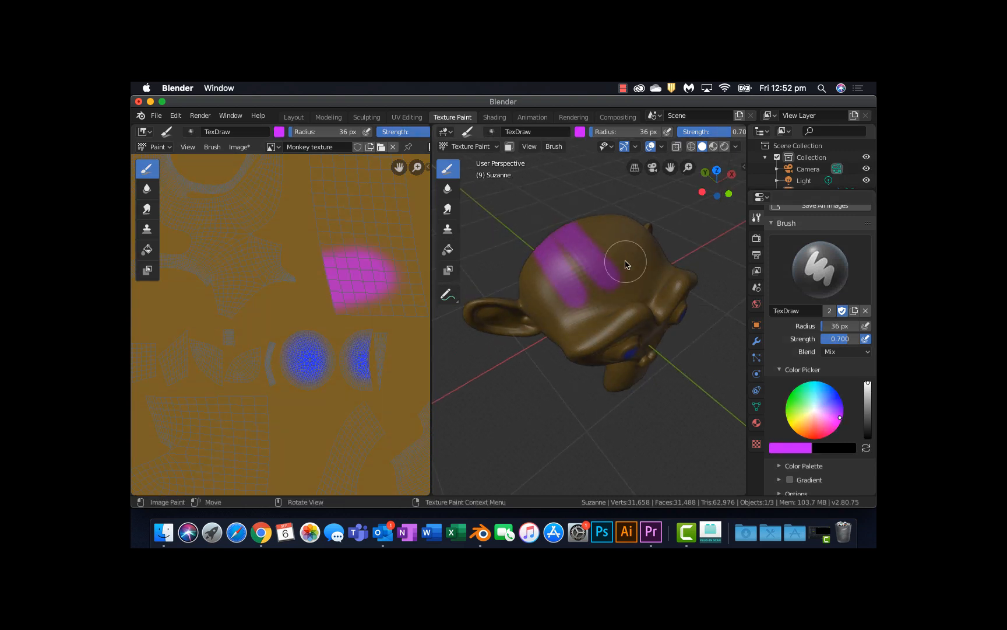
pyautogui.moveTo(619, 236)
pyautogui.mouseDown(button='middle')
pyautogui.moveTo(618, 259)
pyautogui.moveTo(580, 254)
pyautogui.moveTo(640, 277)
pyautogui.mouseUp(button='middle')
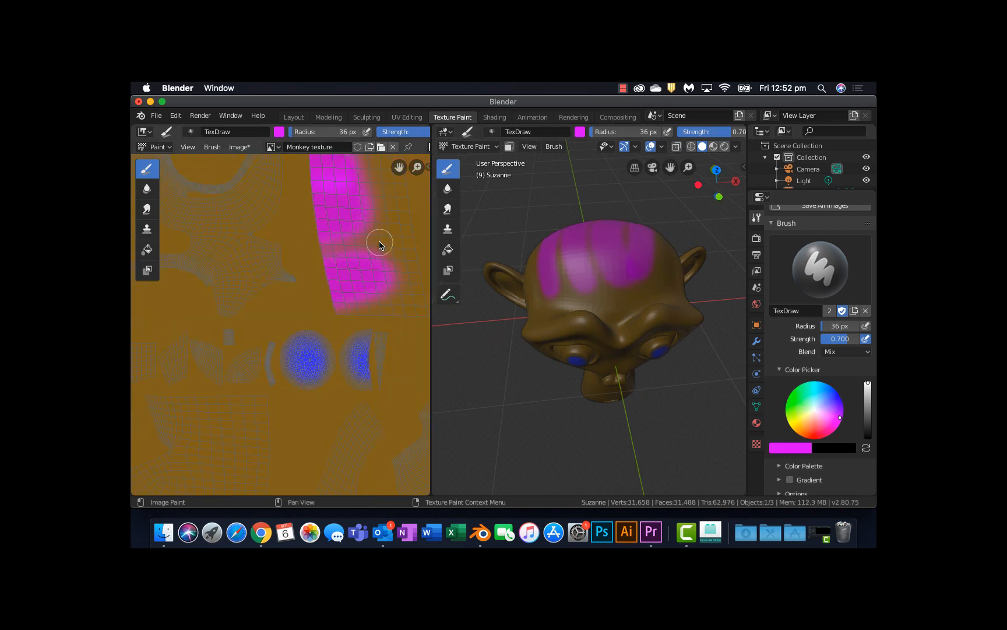
# Step: Save the painted Monkey texture image to its existing file
pyautogui.scroll(-4, 365, 255)
pyautogui.moveTo(311, 270); pyautogui.dragTo(349, 281, button='middle')
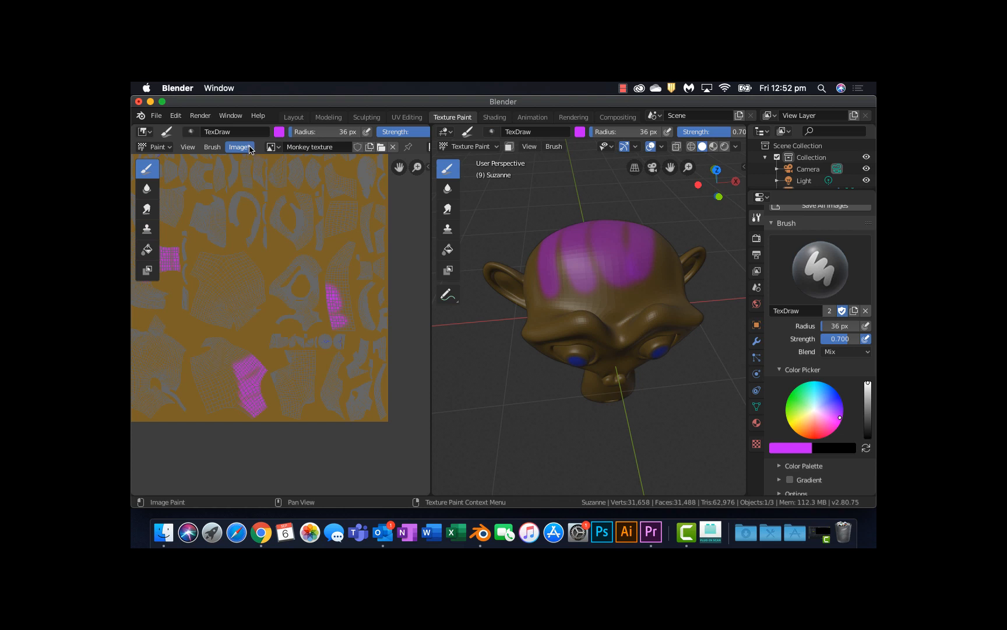
pyautogui.click(240, 147)
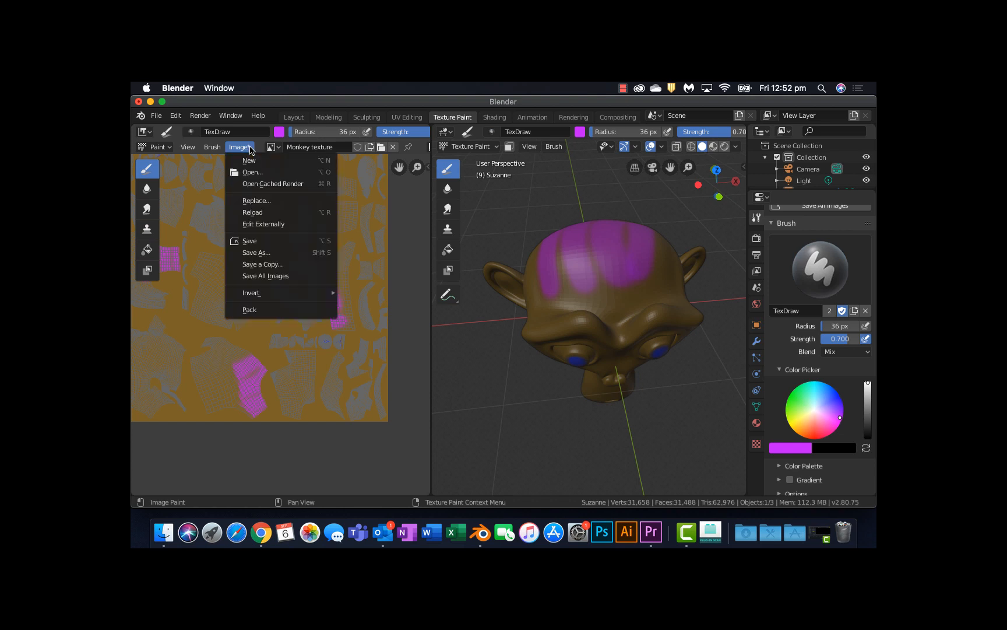
pyautogui.click(251, 241)
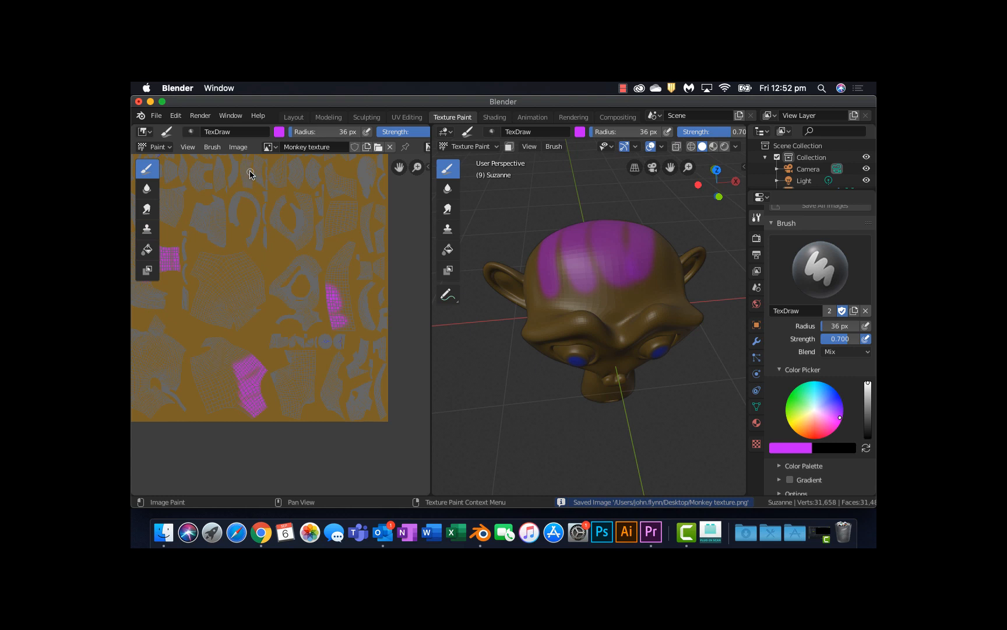
# Step: Turn on automatic packing of external data into the .blend file
pyautogui.click(157, 116)
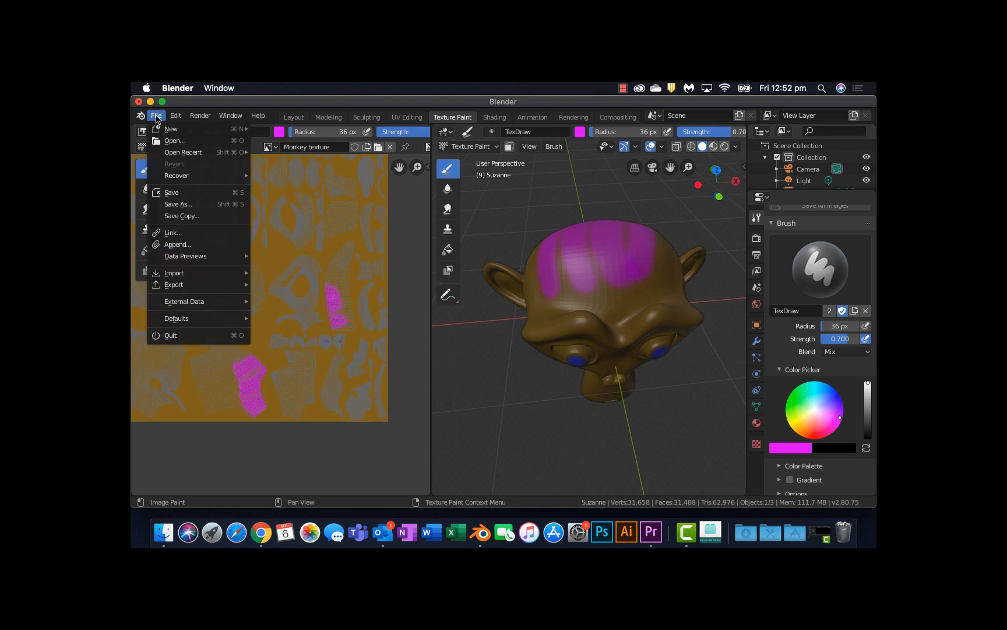
pyautogui.moveTo(194, 308)
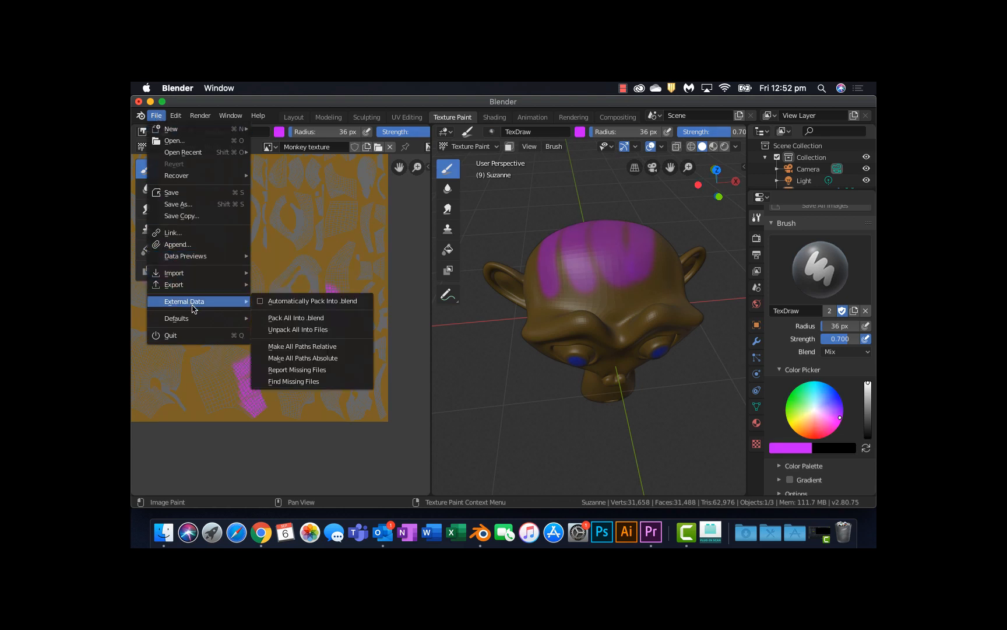
pyautogui.click(264, 301)
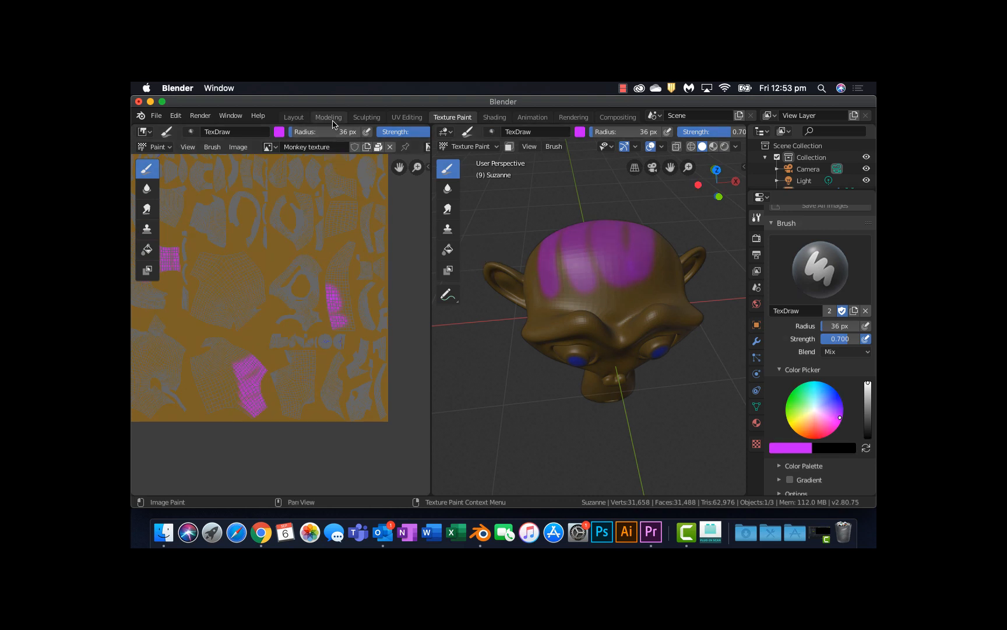
# Step: Open the Modeling workspace with the whole scene seen from the top, and switch from Edit Mode to Object Mode
pyautogui.click(328, 117)
pyautogui.moveTo(427, 247); pyautogui.dragTo(378, 240, button='middle')
pyautogui.scroll(-6, 500, 350)
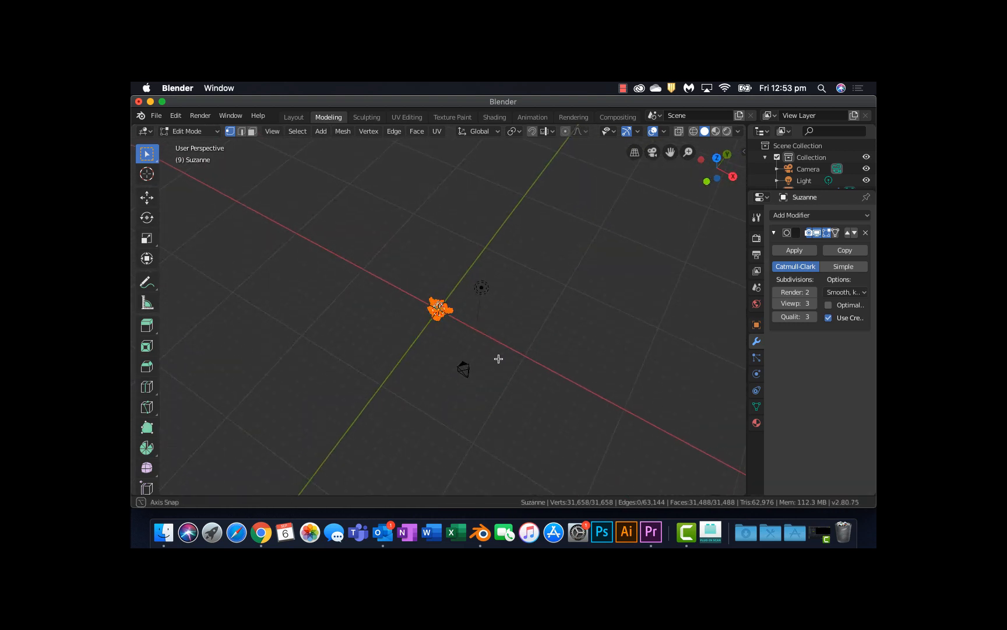
pyautogui.click(717, 159)
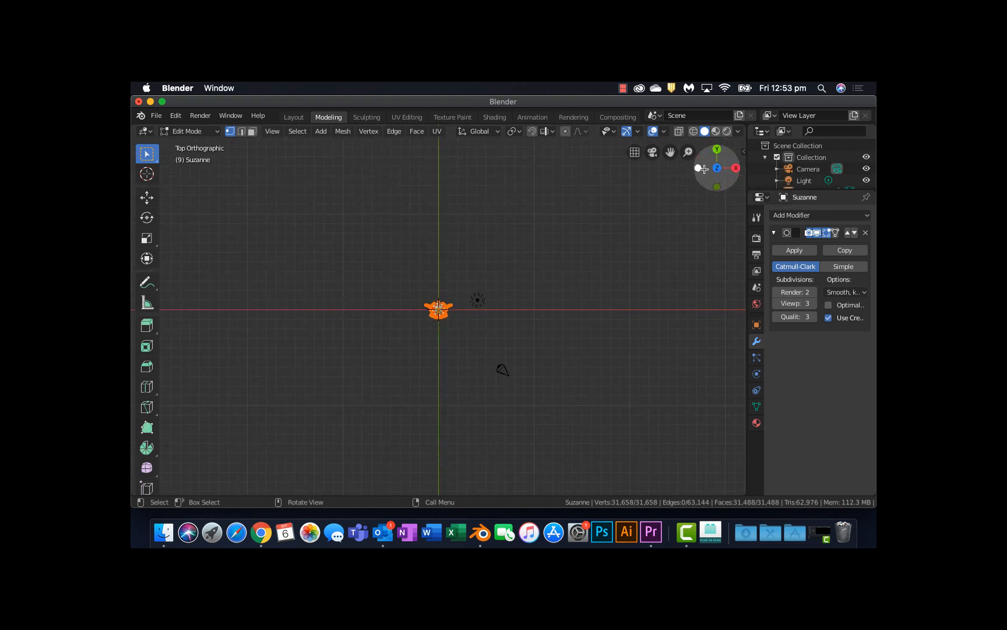
pyautogui.hotkey('shift', 'a')
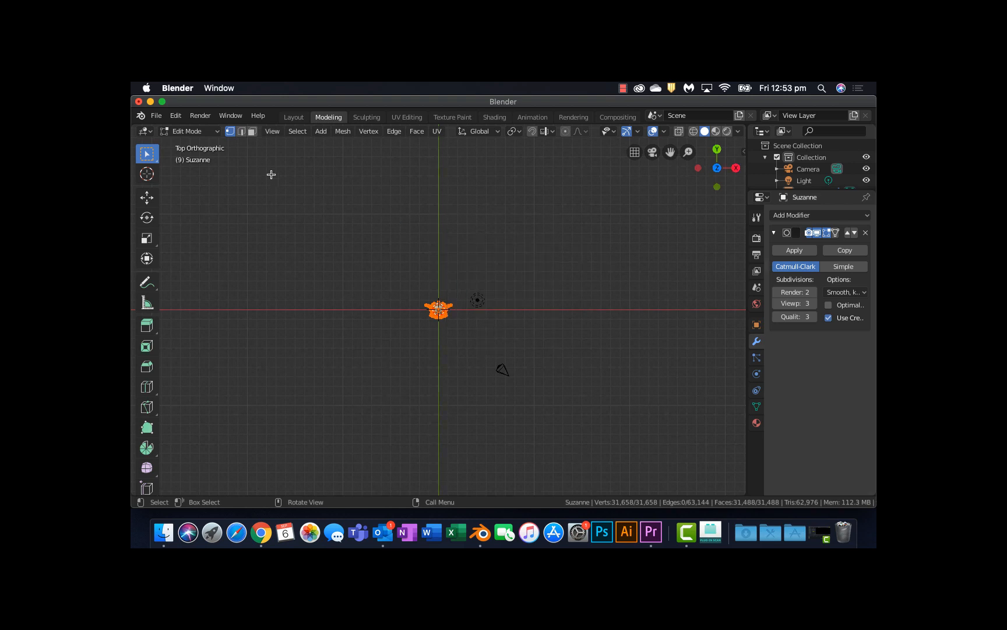
pyautogui.click(210, 132)
pyautogui.click(212, 145)
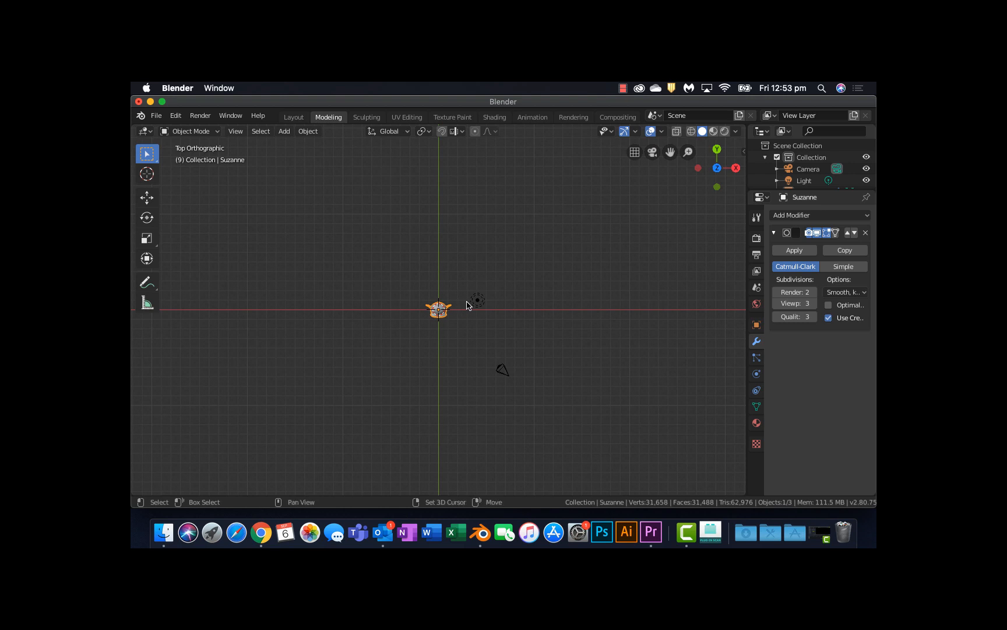
# Step: Add a Bezier circle around Suzanne and scale it up about 10 times so it passes through the camera
pyautogui.hotkey('shift', 'a')
pyautogui.moveTo(467, 298)
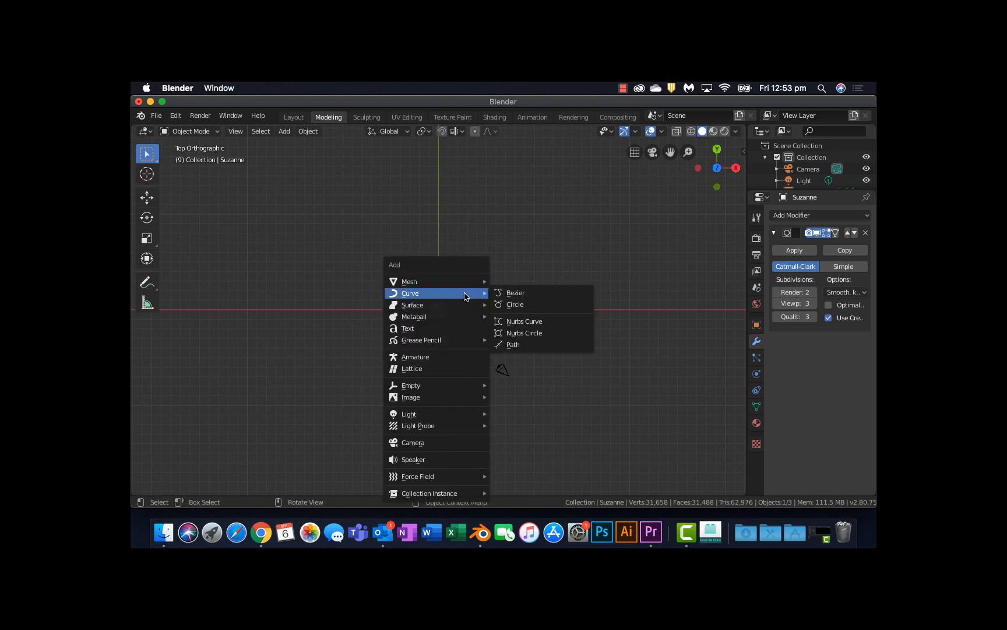
pyautogui.click(514, 306)
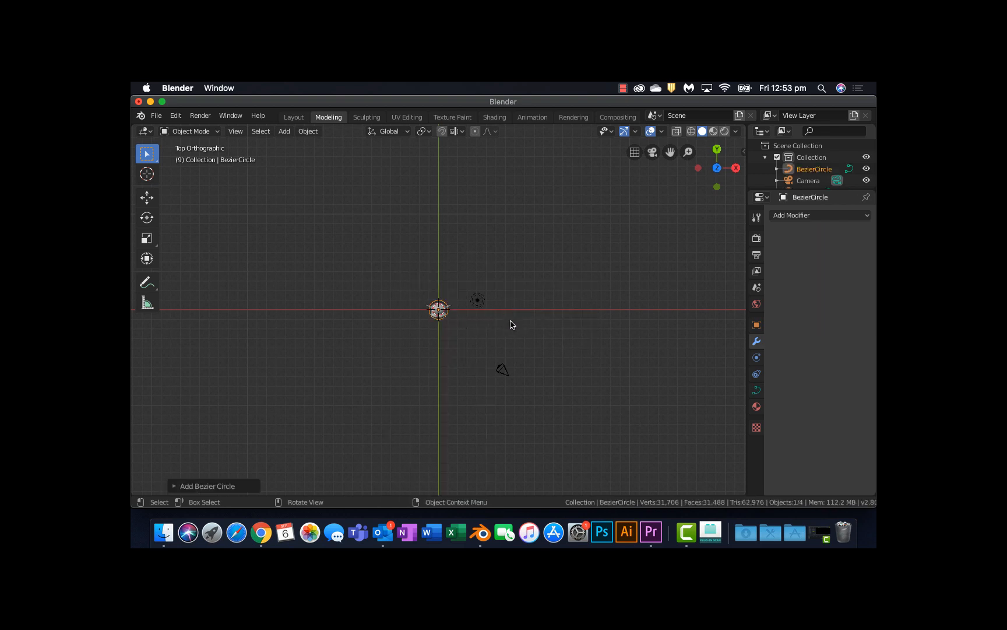
pyautogui.press('s')
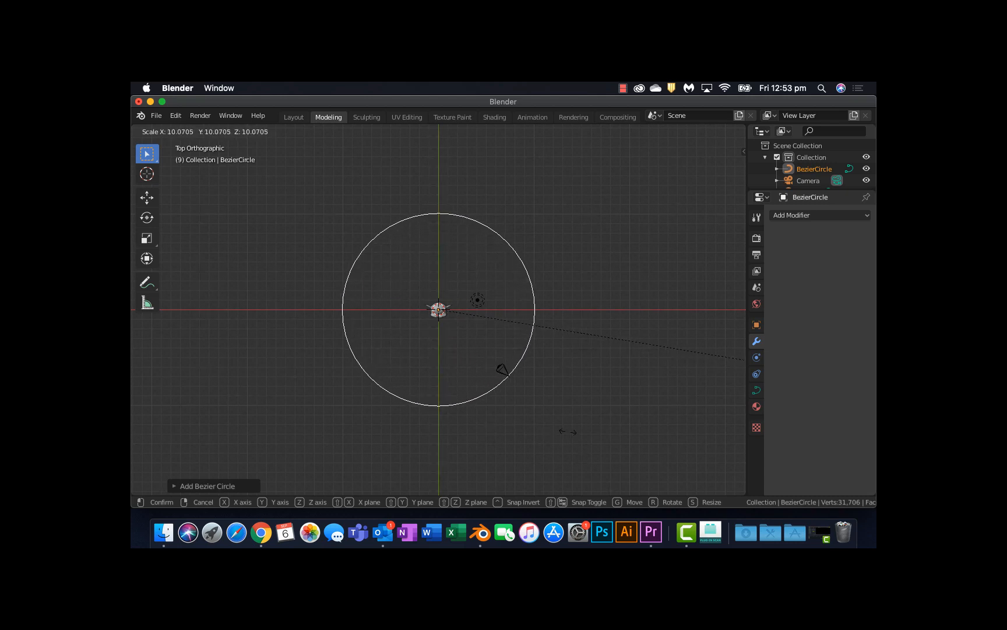
pyautogui.click(551, 425)
# Step: Raise the Bezier circle about 5 m along the Z axis, to the camera's height
pyautogui.scroll(6, 510, 382)
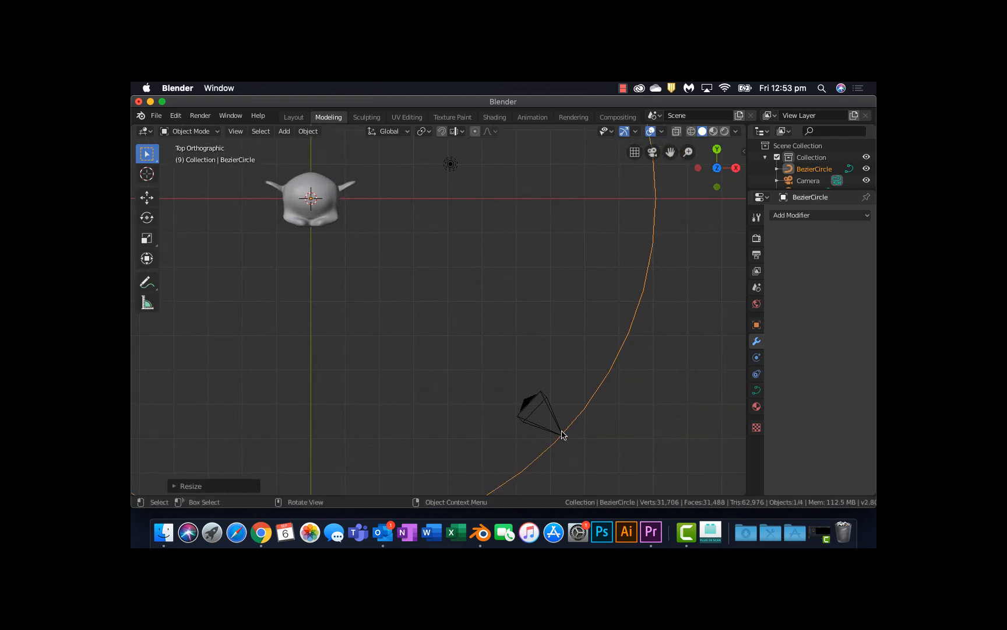
pyautogui.moveTo(547, 446); pyautogui.dragTo(561, 366, button='middle')
pyautogui.scroll(-3, 561, 367)
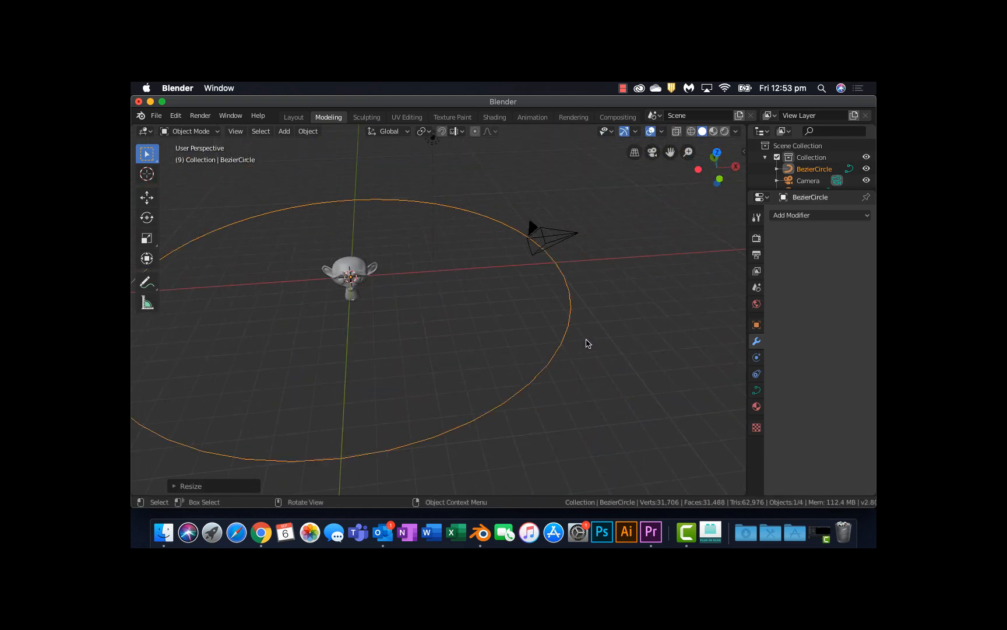
pyautogui.click(719, 179)
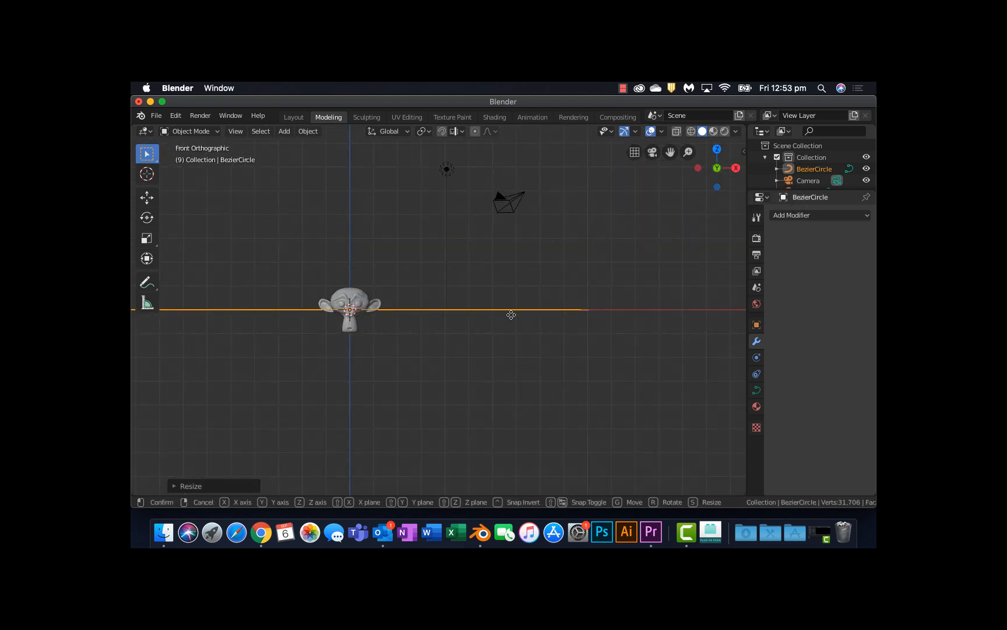
pyautogui.press('g')
pyautogui.press('z')
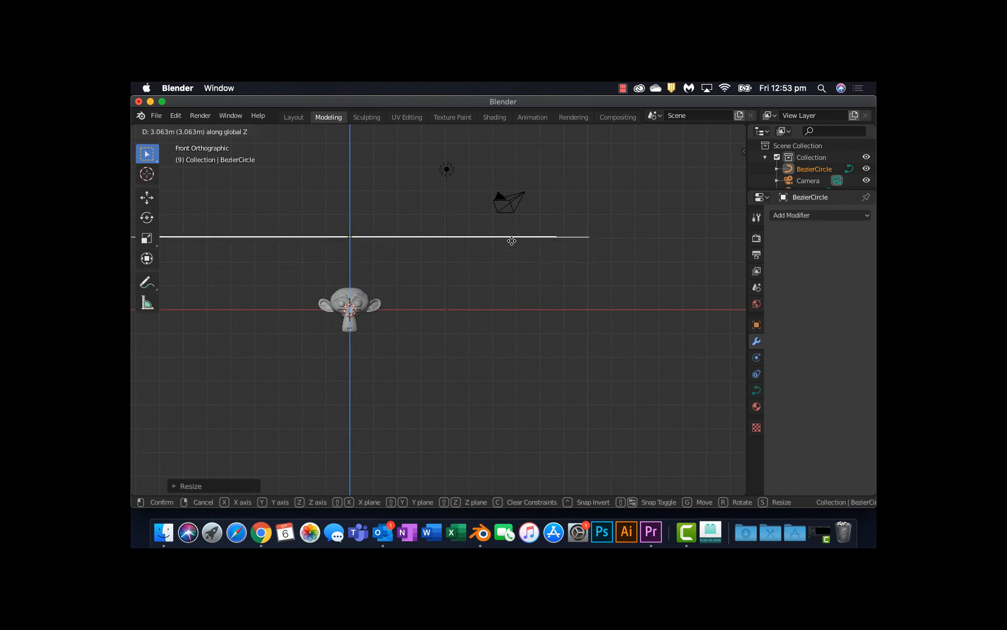
pyautogui.click(520, 196)
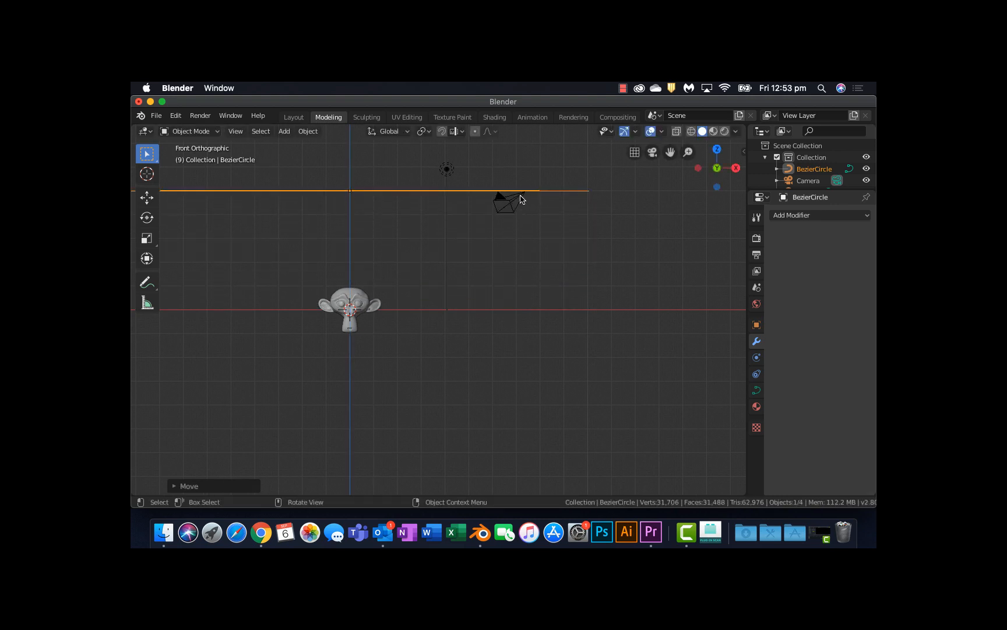
pyautogui.moveTo(522, 198); pyautogui.dragTo(505, 270, button='middle')
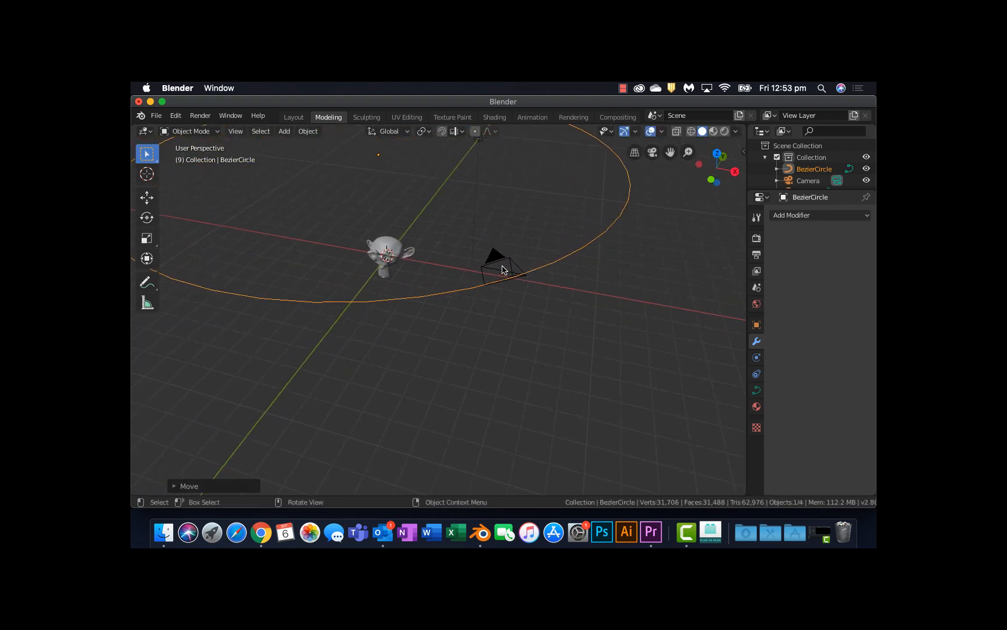
# Step: Look through the camera and try the Use Local Camera and Lock Camera to View options, turning both off again
pyautogui.click(652, 153)
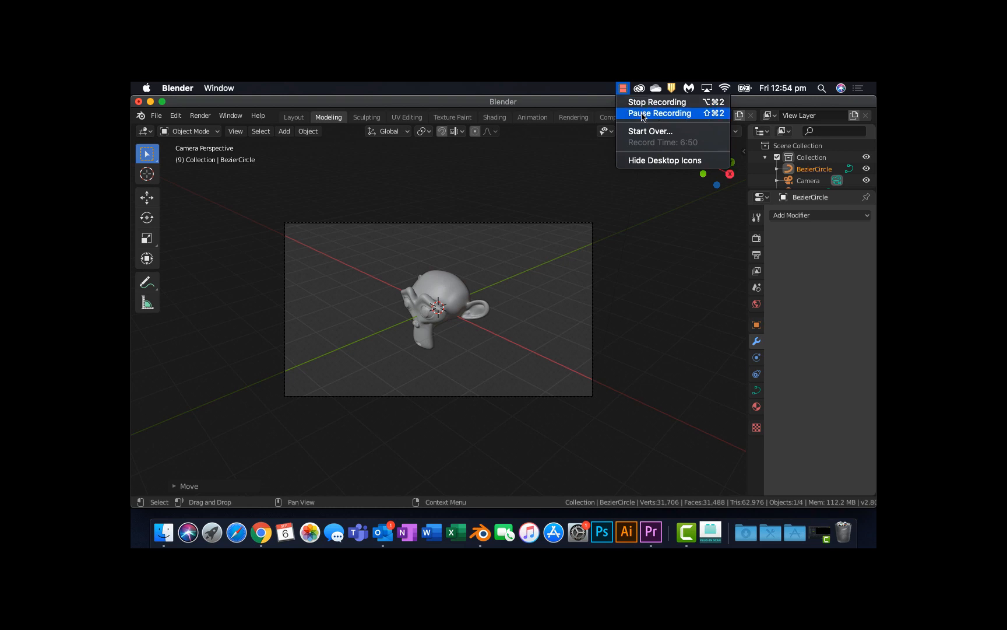
pyautogui.click(642, 115)
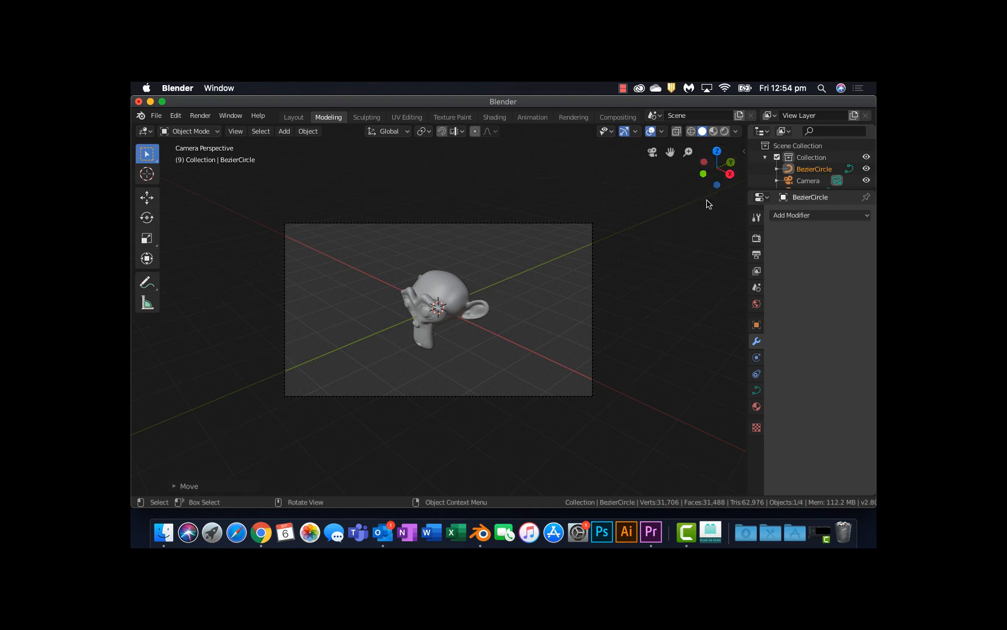
pyautogui.press('n')
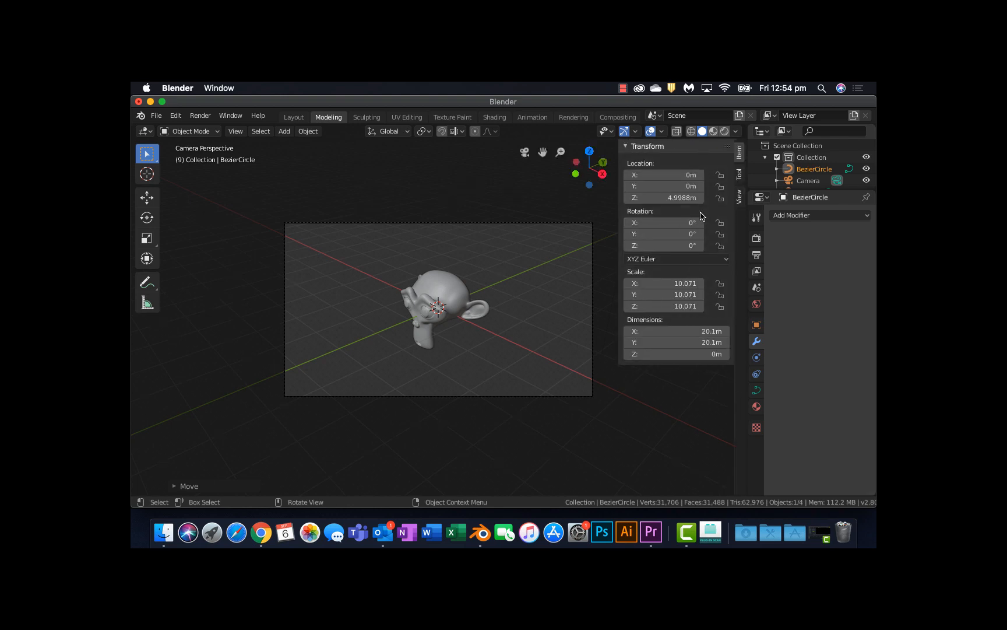
pyautogui.click(740, 197)
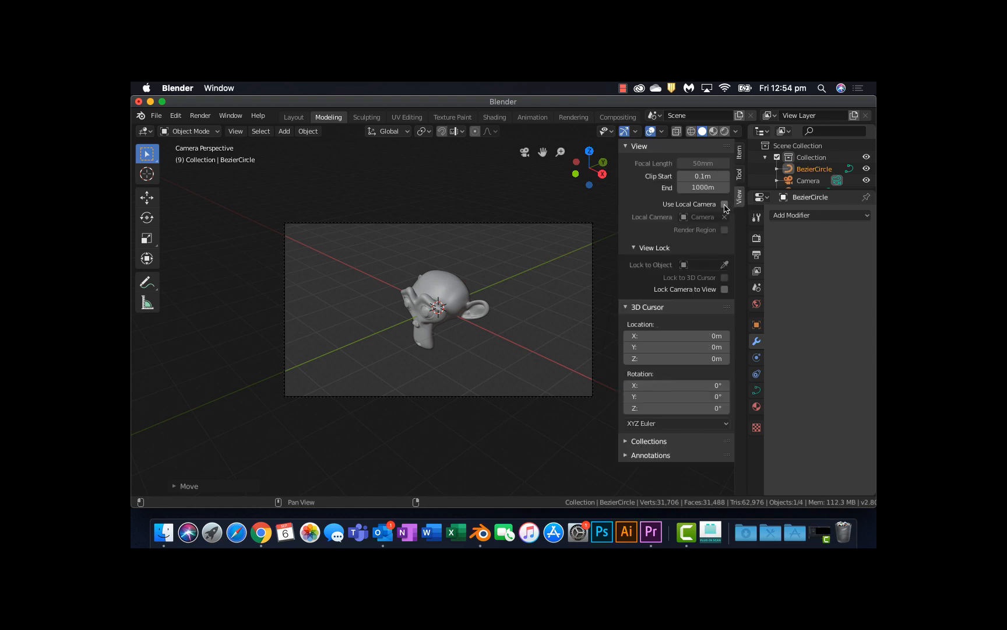
pyautogui.click(725, 203)
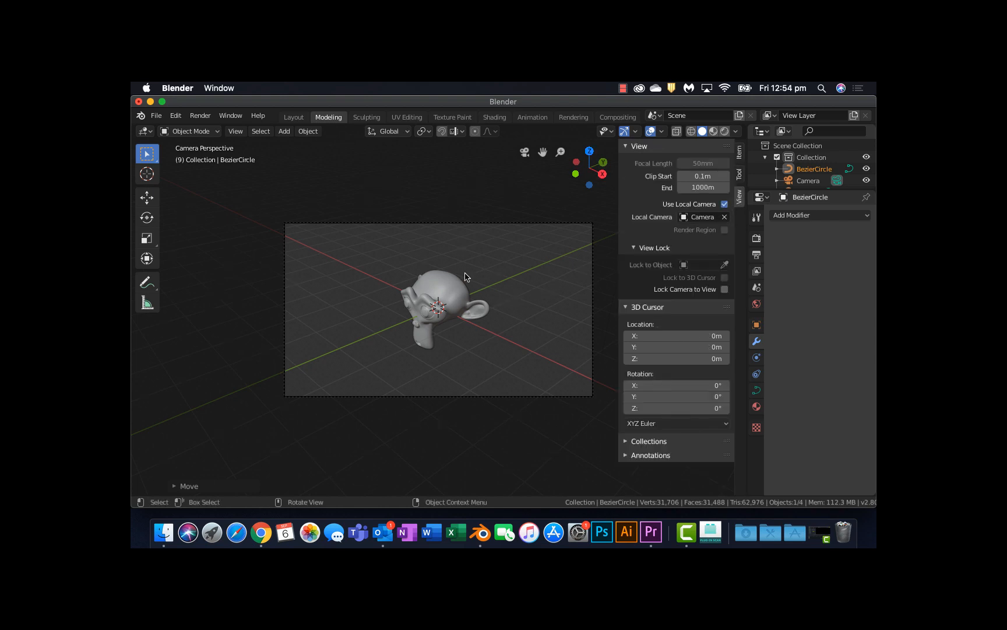
pyautogui.click(725, 203)
pyautogui.scroll(-2, 504, 309)
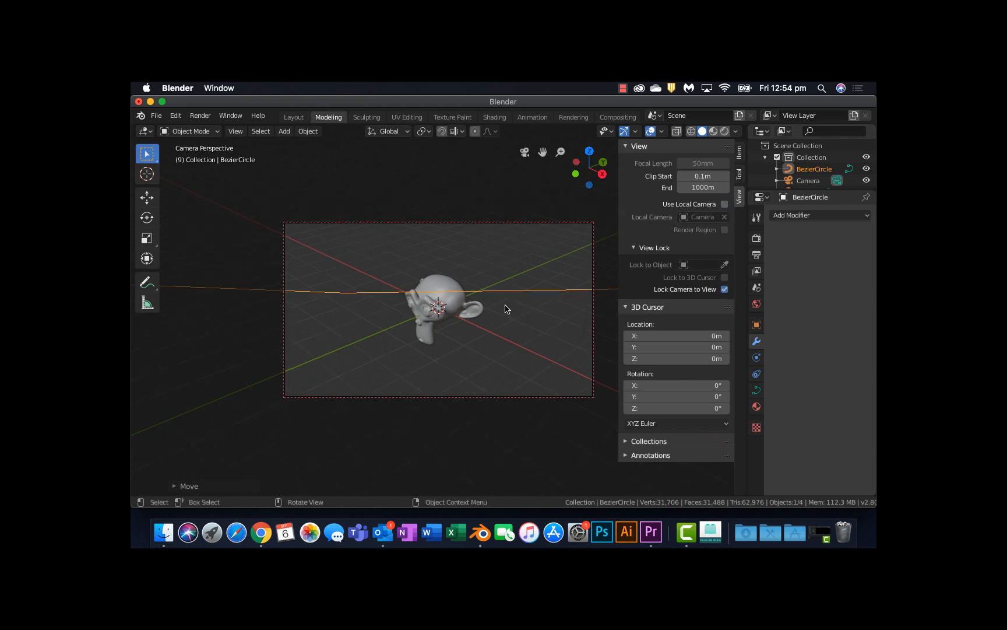
pyautogui.scroll(2, 505, 309)
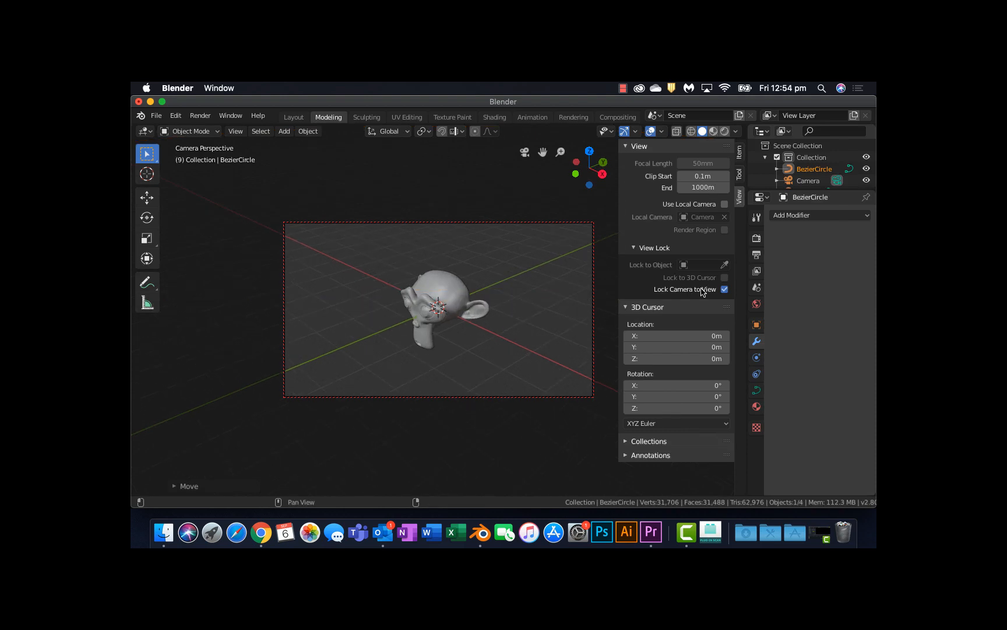
pyautogui.click(725, 289)
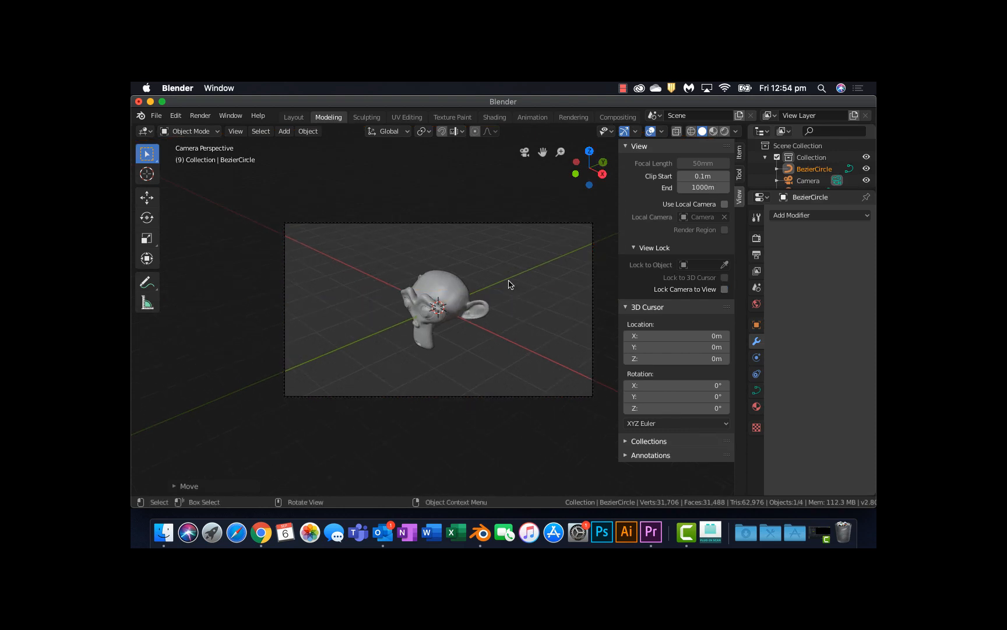
# Step: Parent the camera to the Bezier circle with the Follow Path option
pyautogui.moveTo(508, 285); pyautogui.dragTo(479, 306, button='middle')
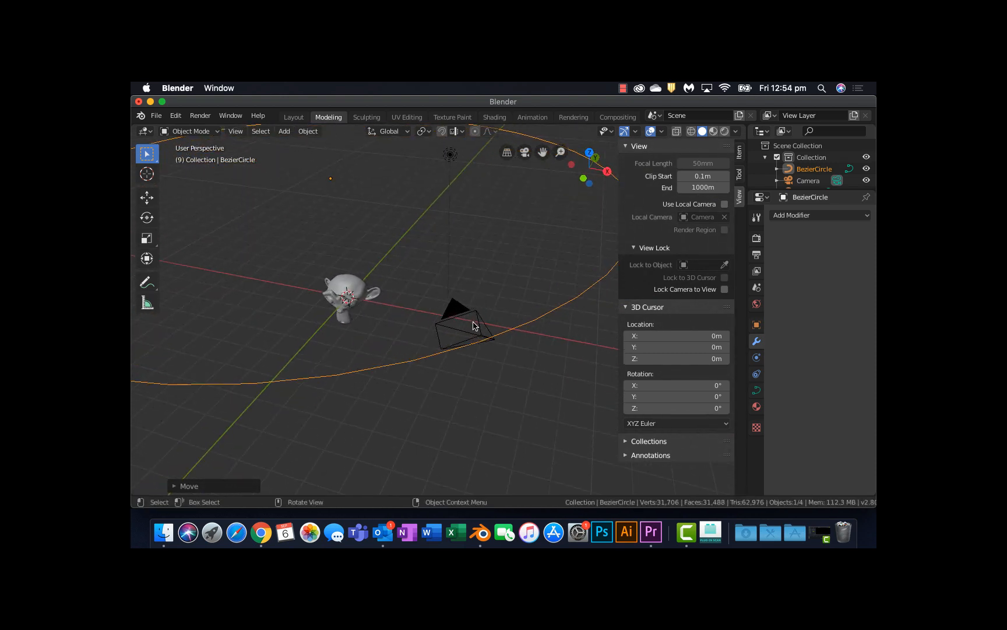
pyautogui.click(460, 316)
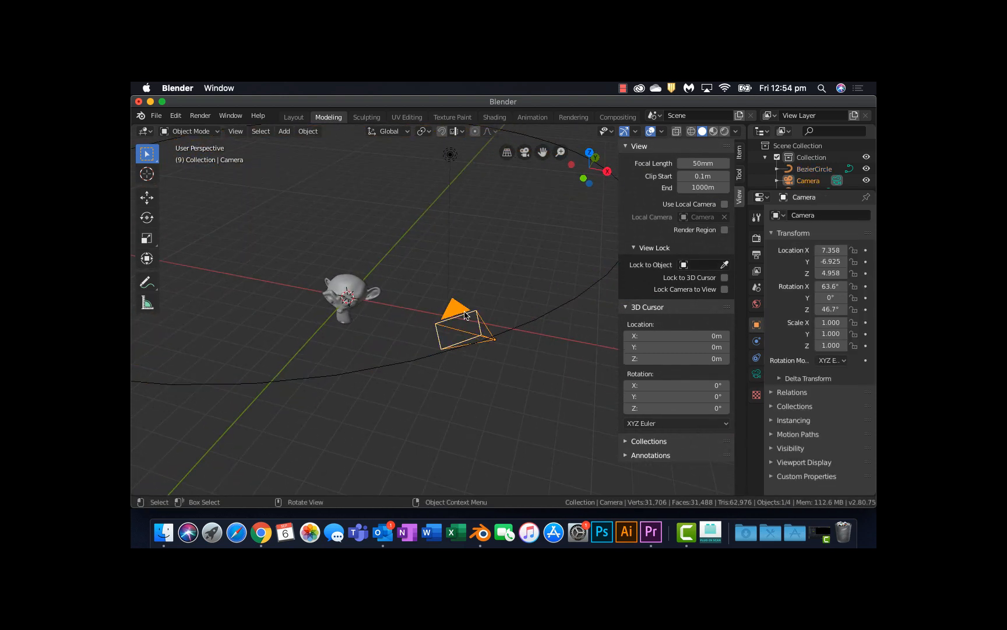
pyautogui.press('shift')
pyautogui.keyDown('shift'); pyautogui.click(527, 327); pyautogui.keyUp('shift')
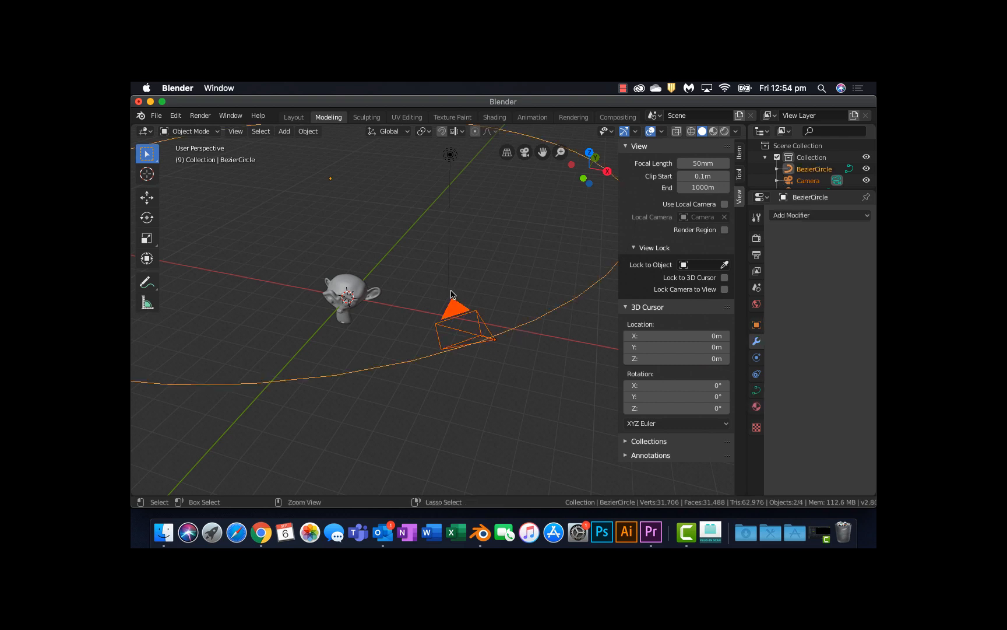
pyautogui.press('super+p')
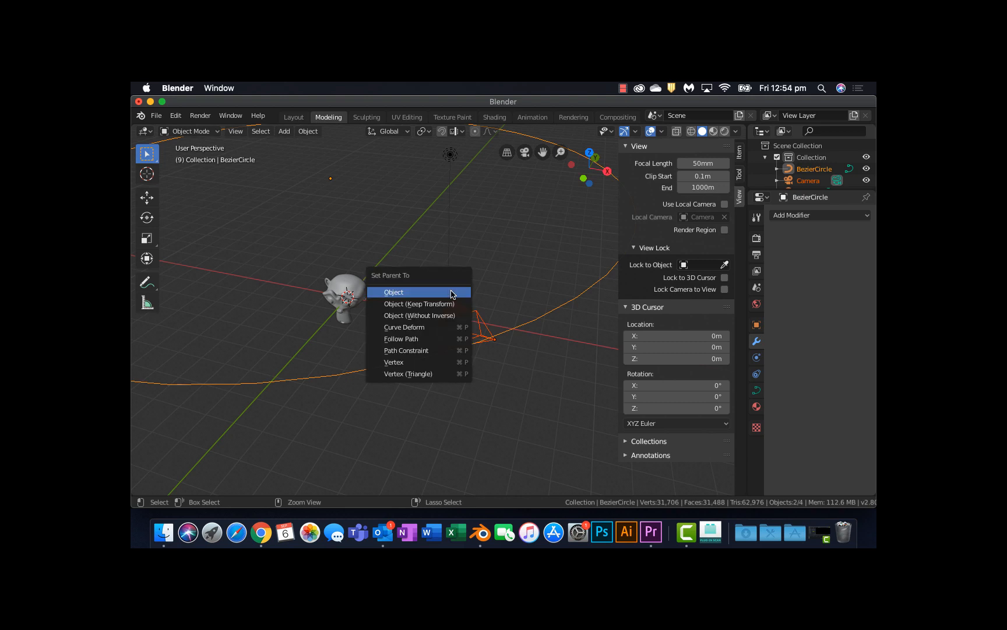
pyautogui.click(436, 342)
pyautogui.scroll(-3, 441, 338)
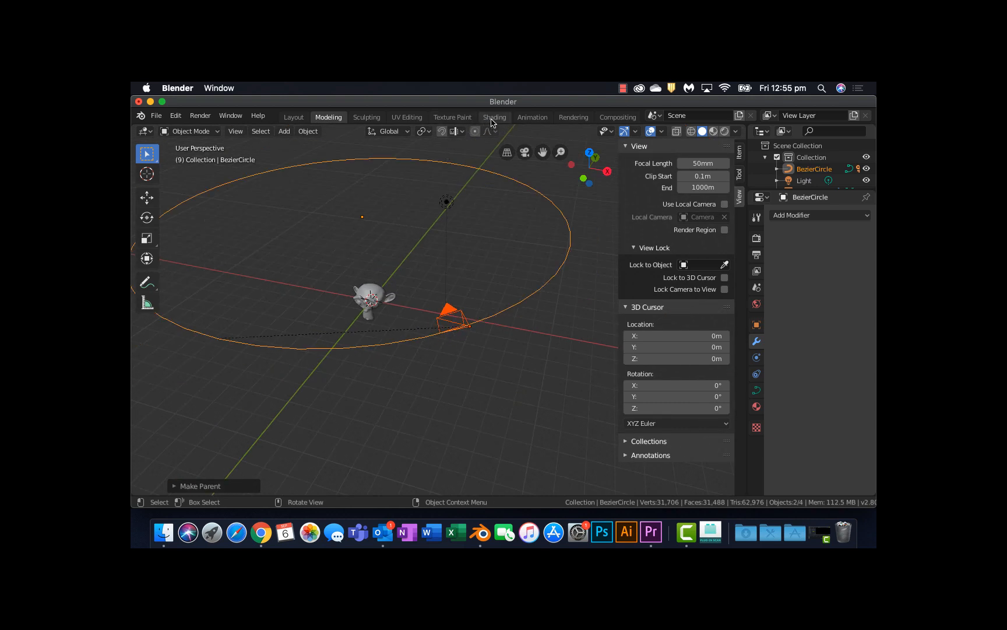
# Step: Play the camera's orbit in the Animation workspace, set the output's end frame to 100, and stop playback
pyautogui.click(525, 119)
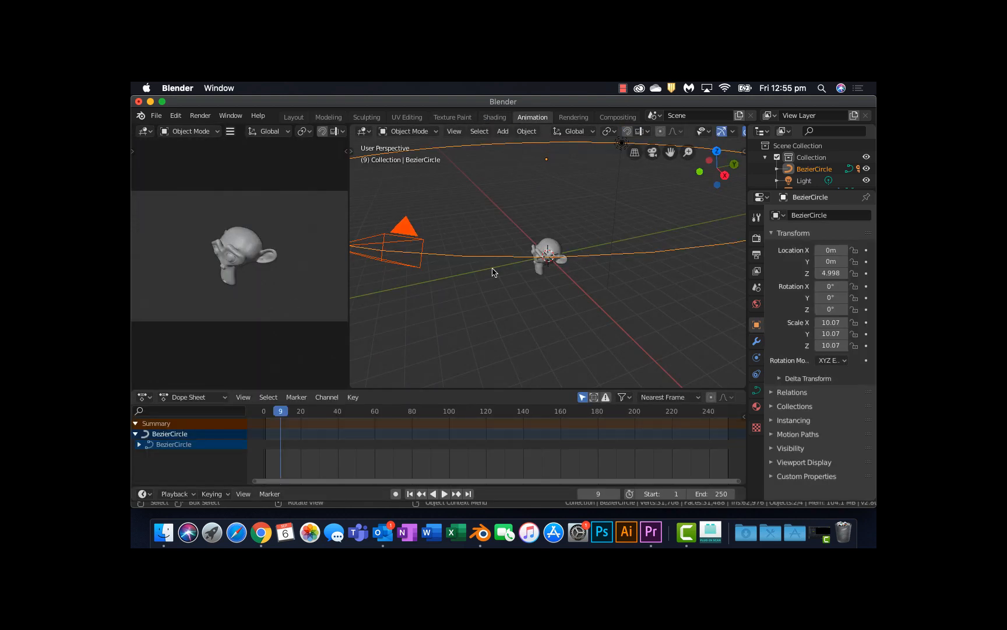
pyautogui.click(441, 494)
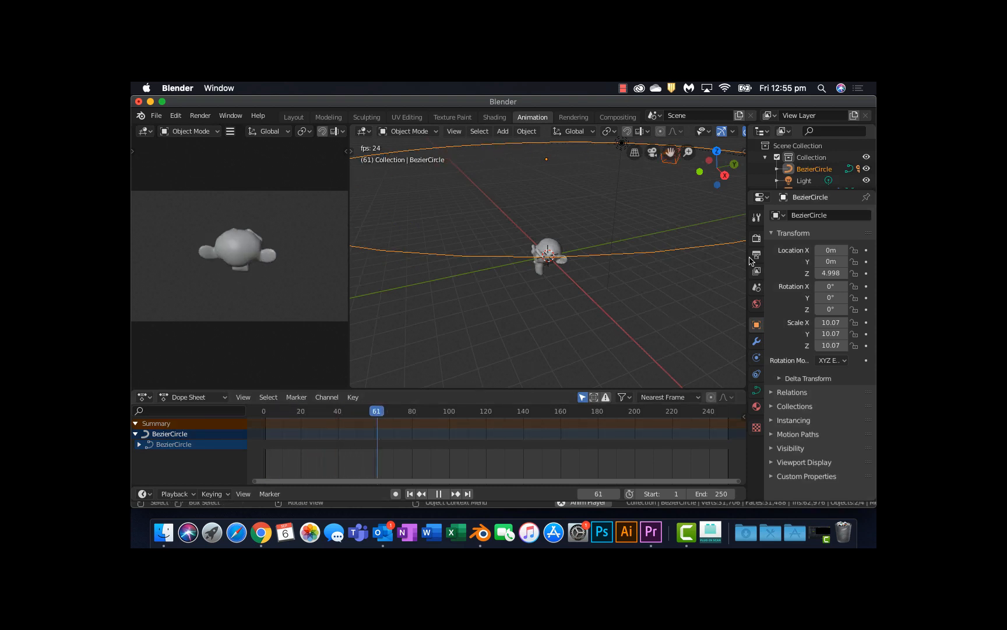
pyautogui.click(756, 238)
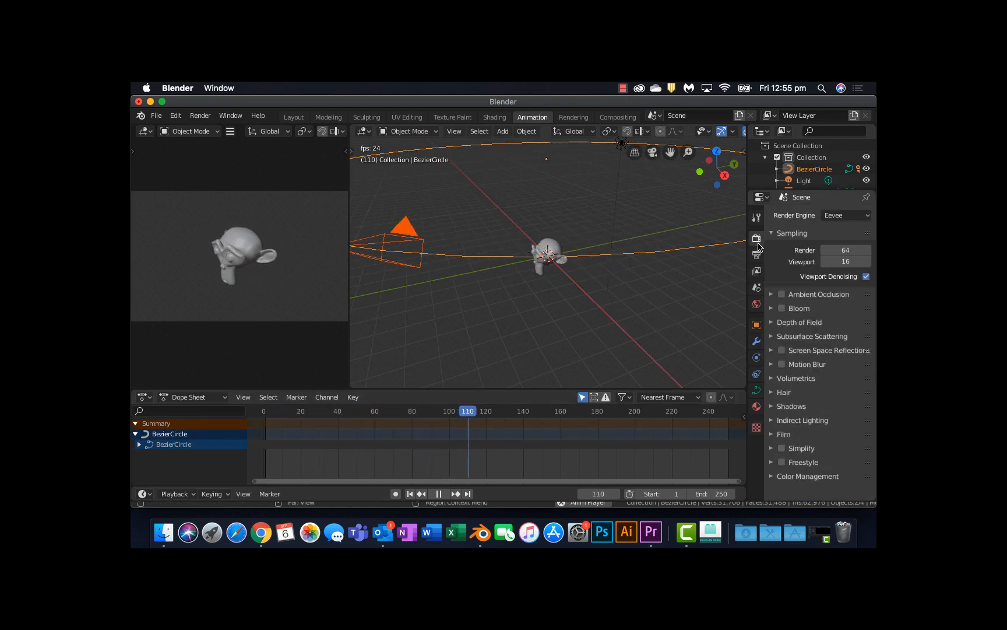
pyautogui.click(756, 255)
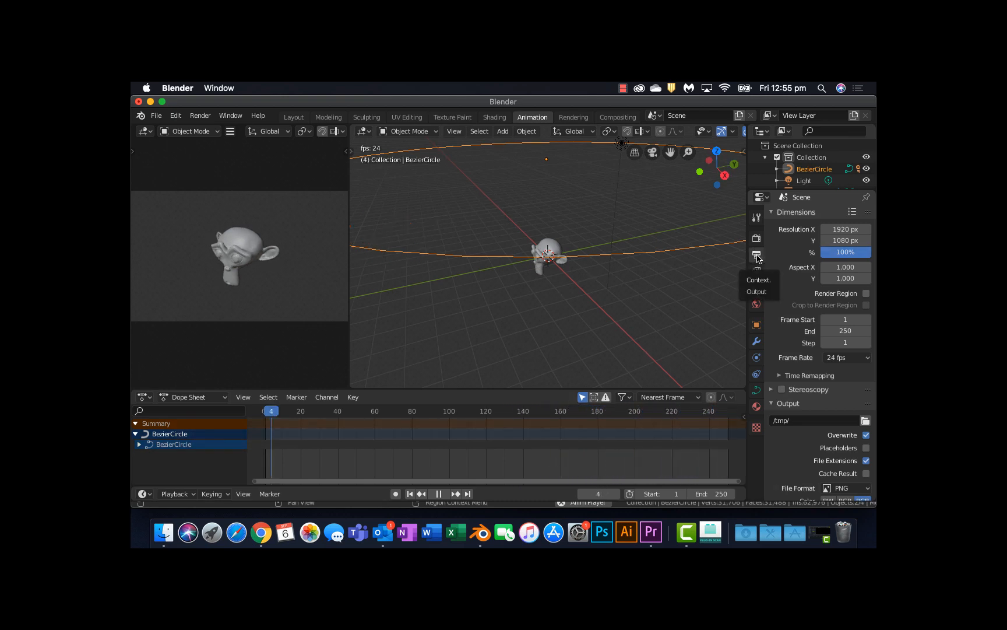
pyautogui.click(843, 330)
pyautogui.write('100')
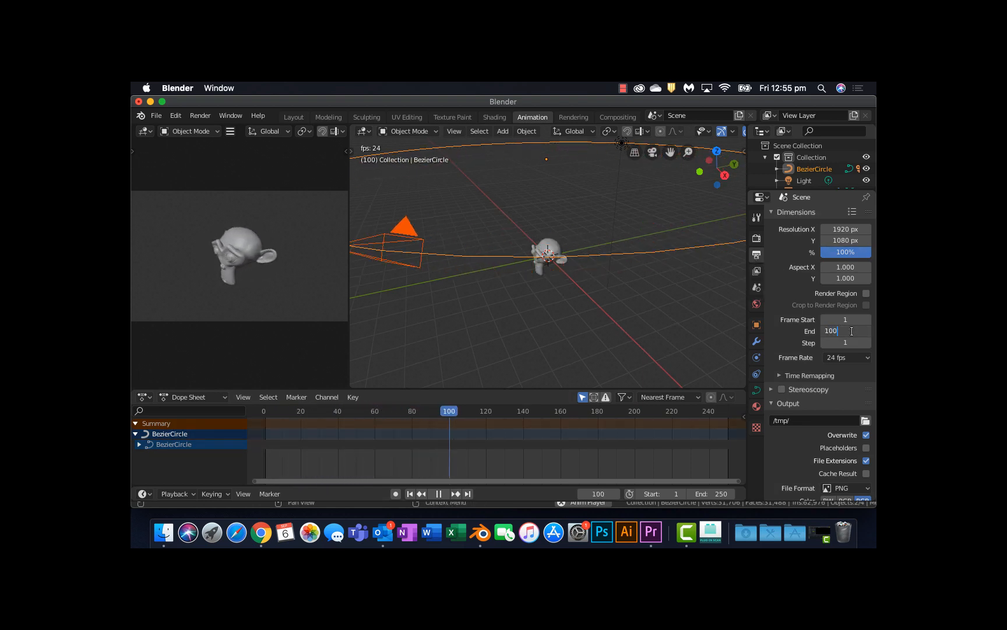
pyautogui.press('Return')
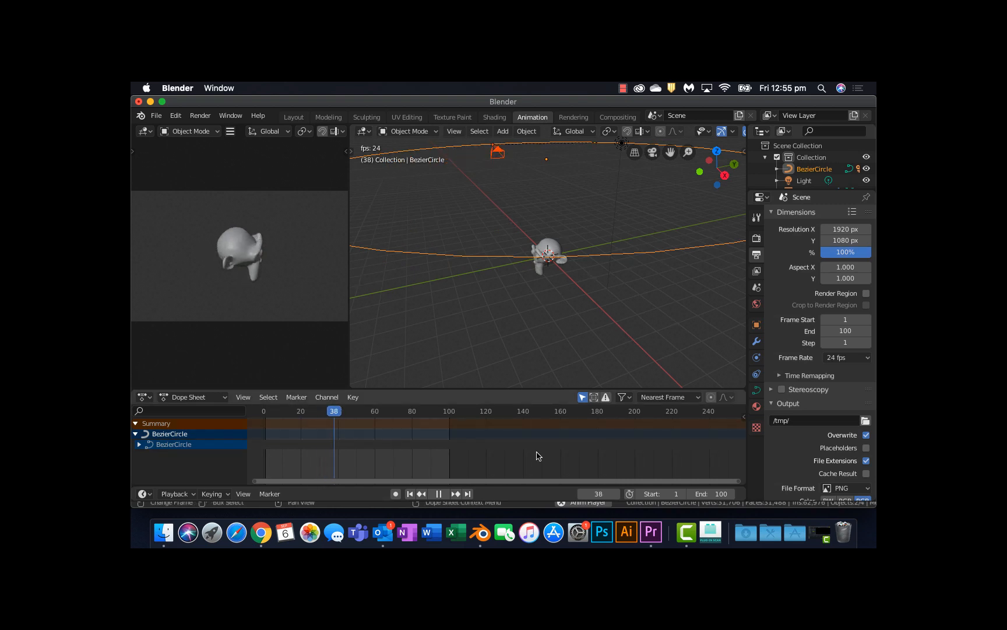
pyautogui.press('space')
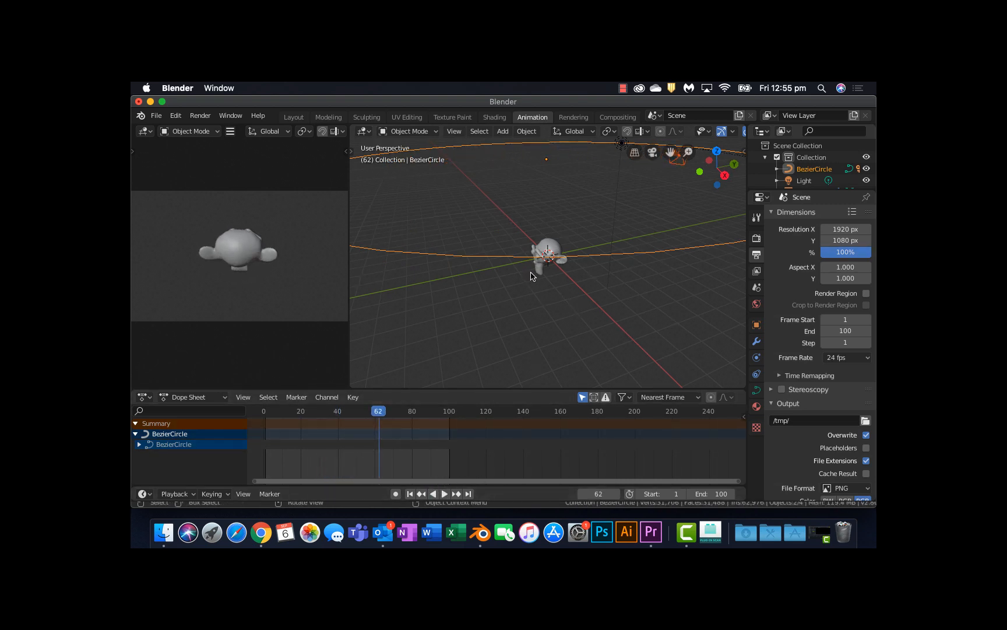
# Step: Switch the main viewport to Rendered shading and view the painted Suzanne up close from the front
pyautogui.moveTo(543, 269); pyautogui.dragTo(540, 276, button='middle')
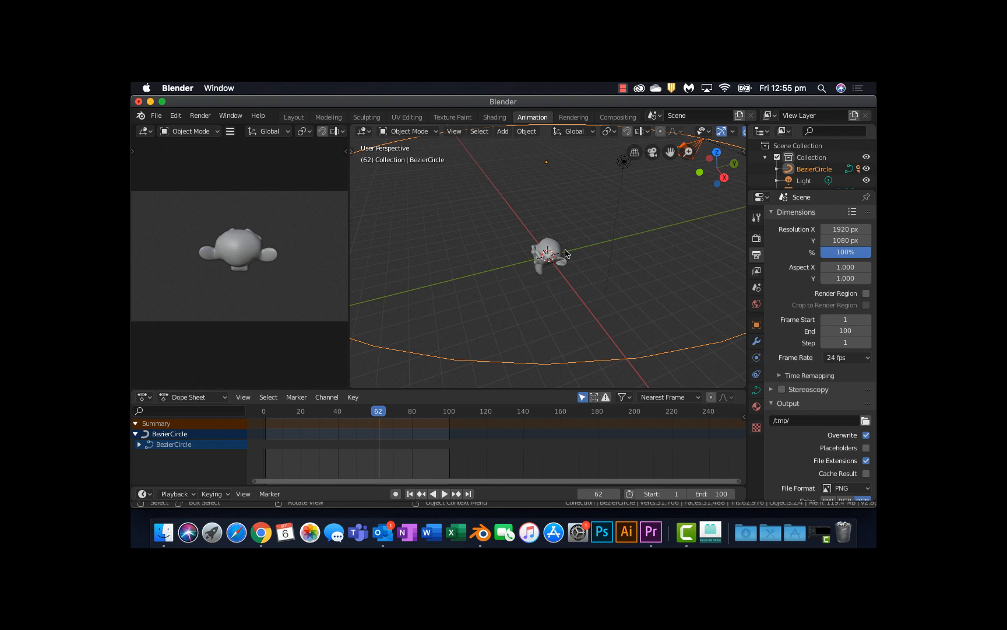
pyautogui.press('z')
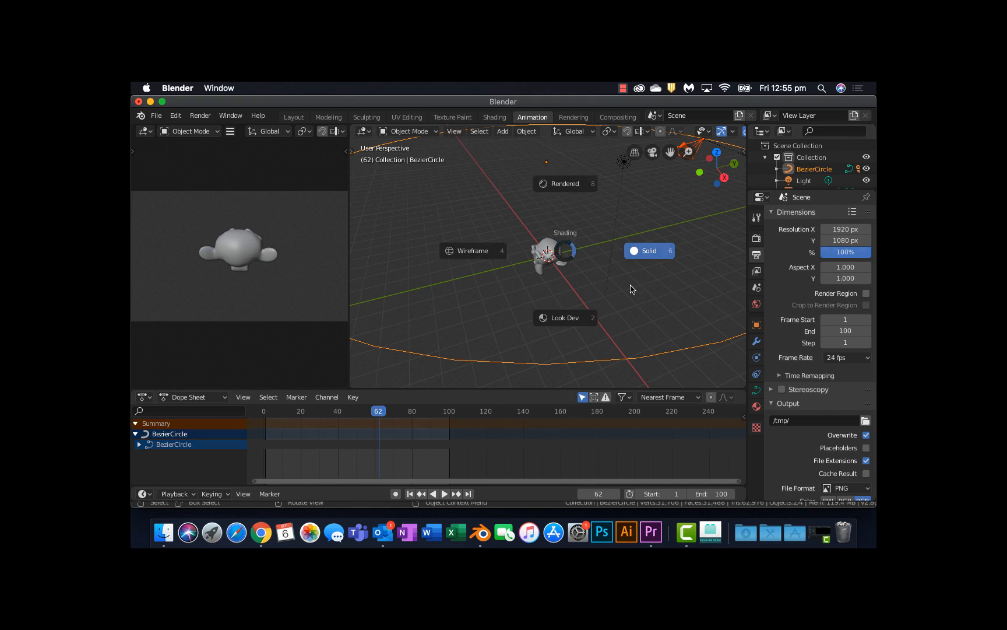
pyautogui.click(569, 185)
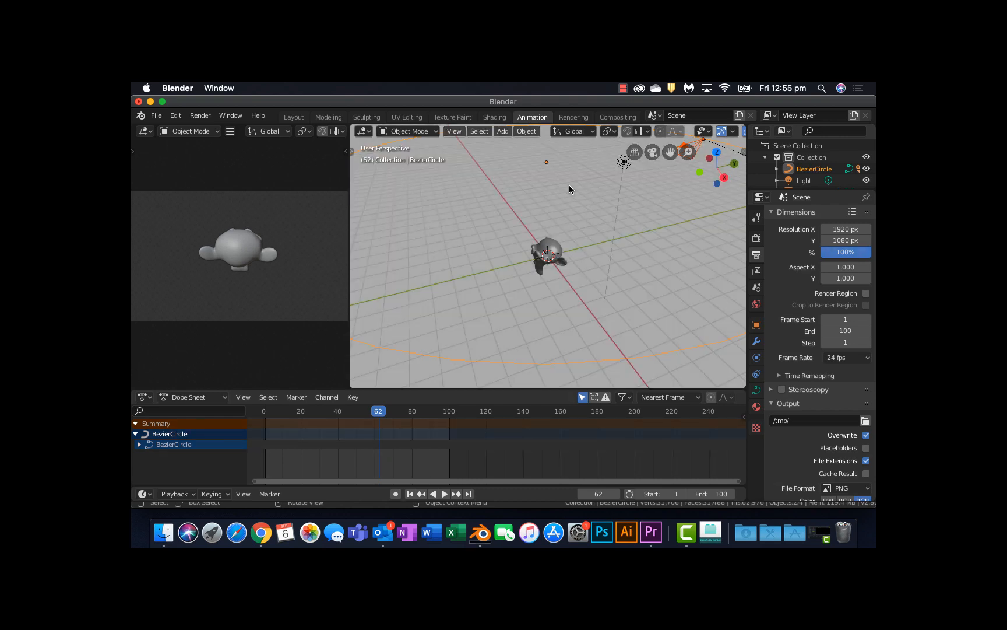
pyautogui.moveTo(574, 262)
pyautogui.mouseDown(button='middle')
pyautogui.moveTo(565, 266)
pyautogui.moveTo(598, 263)
pyautogui.moveTo(562, 267)
pyautogui.mouseUp(button='middle')
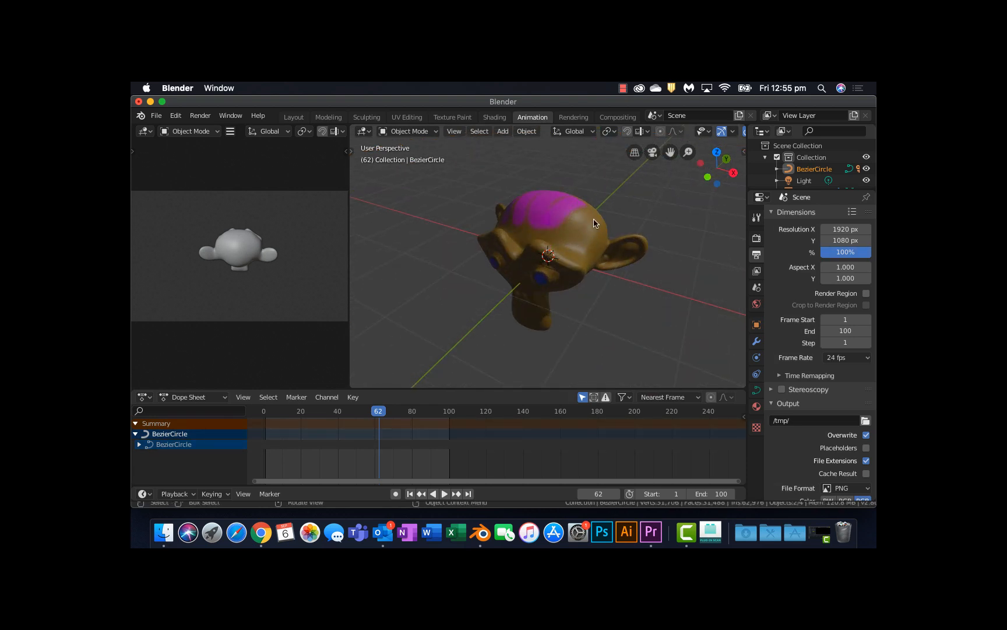
pyautogui.moveTo(586, 232); pyautogui.dragTo(542, 266, button='middle')
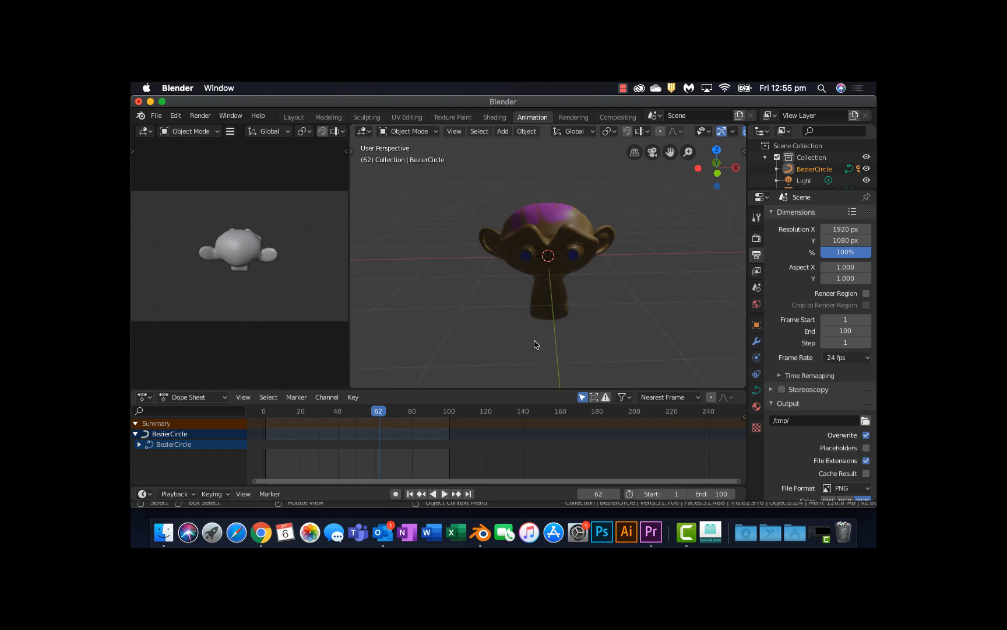
# Step: Add a mesh plane at the scene's centre and scale it up 20 times as a floor
pyautogui.scroll(-8, 535, 347)
pyautogui.moveTo(537, 350); pyautogui.dragTo(557, 305, button='middle')
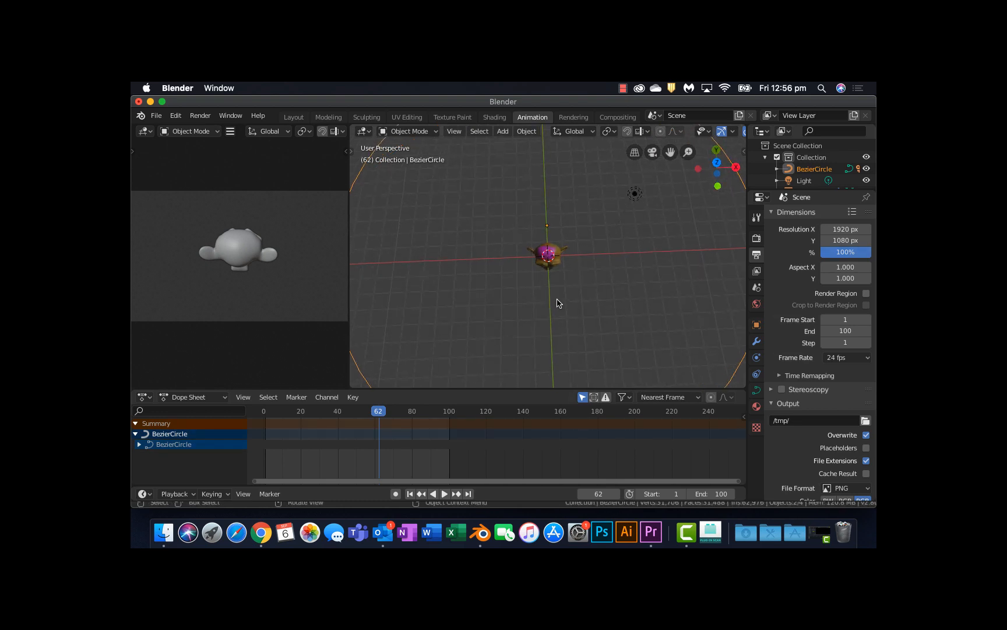
pyautogui.click(556, 281)
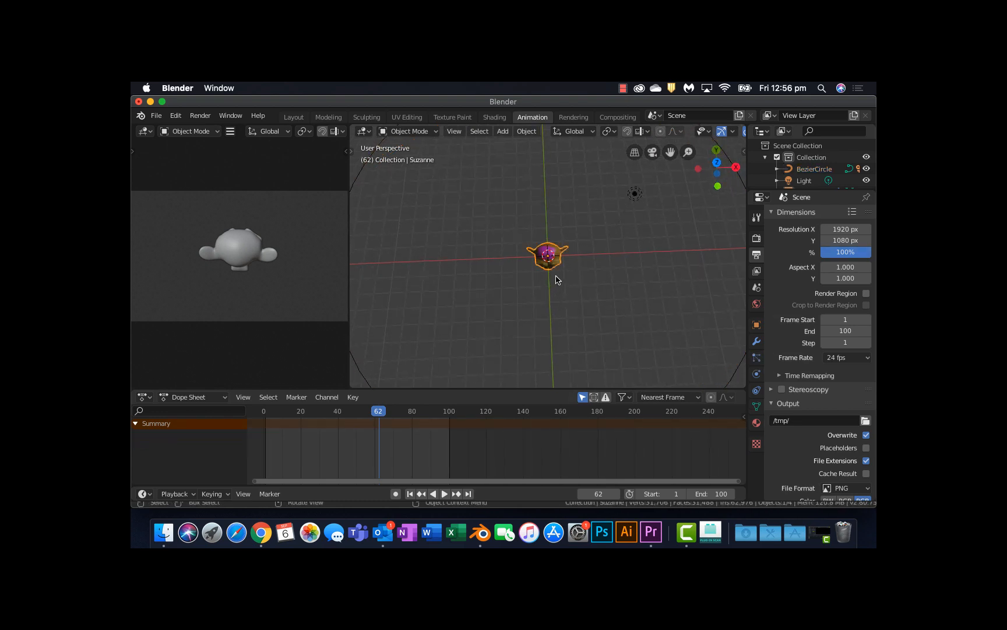
pyautogui.hotkey('shift', 'a')
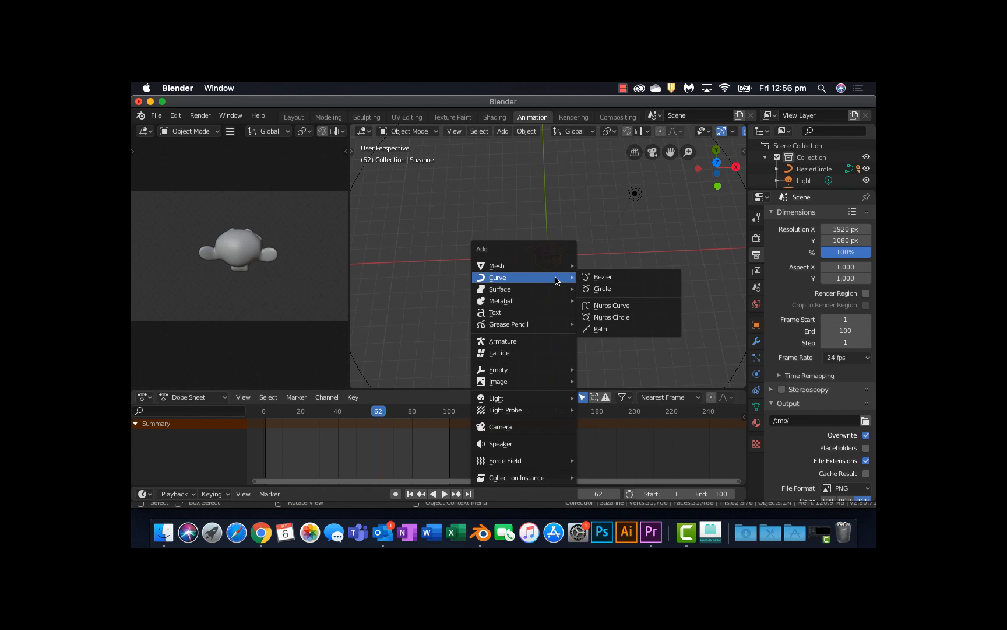
pyautogui.moveTo(554, 266)
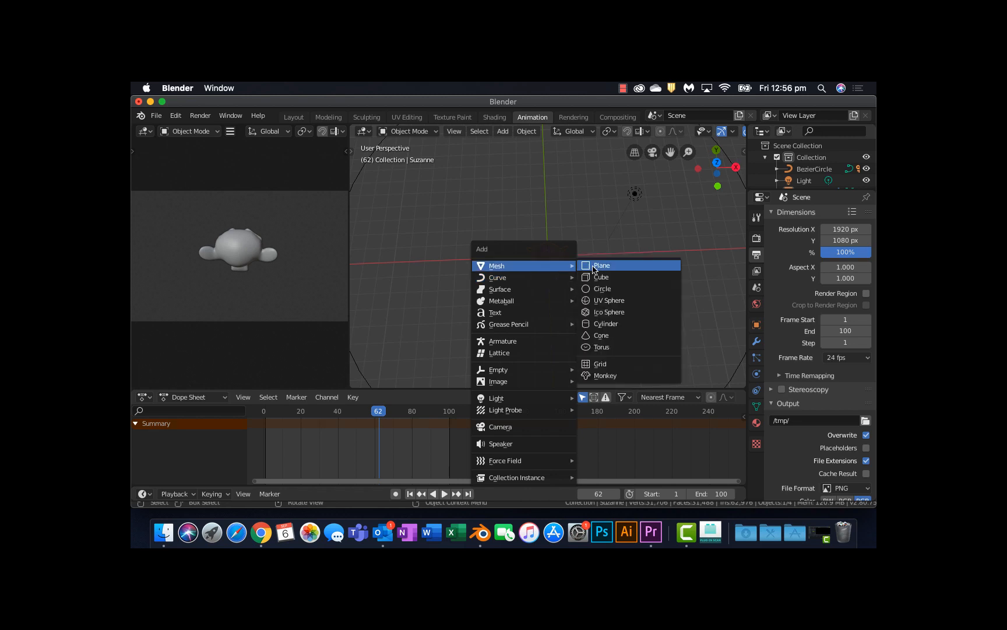
pyautogui.click(595, 269)
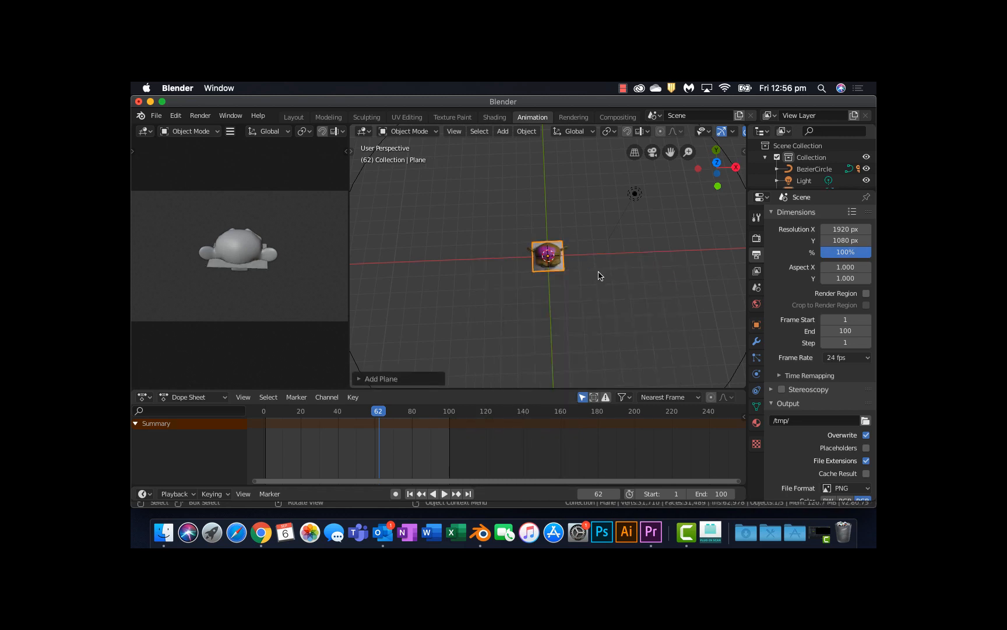
pyautogui.write('s')
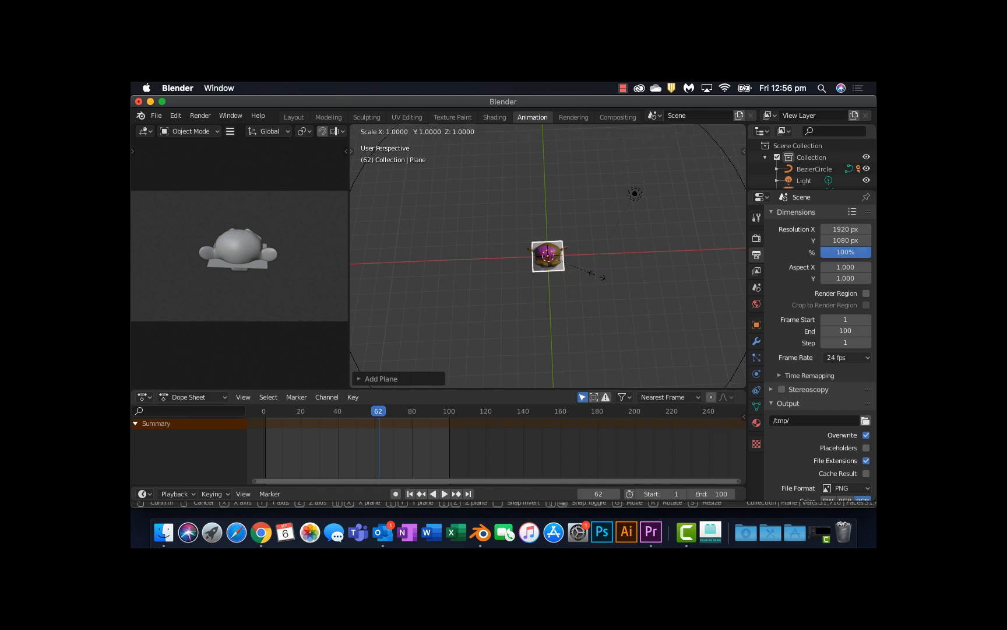
pyautogui.write('20')
pyautogui.press('Return')
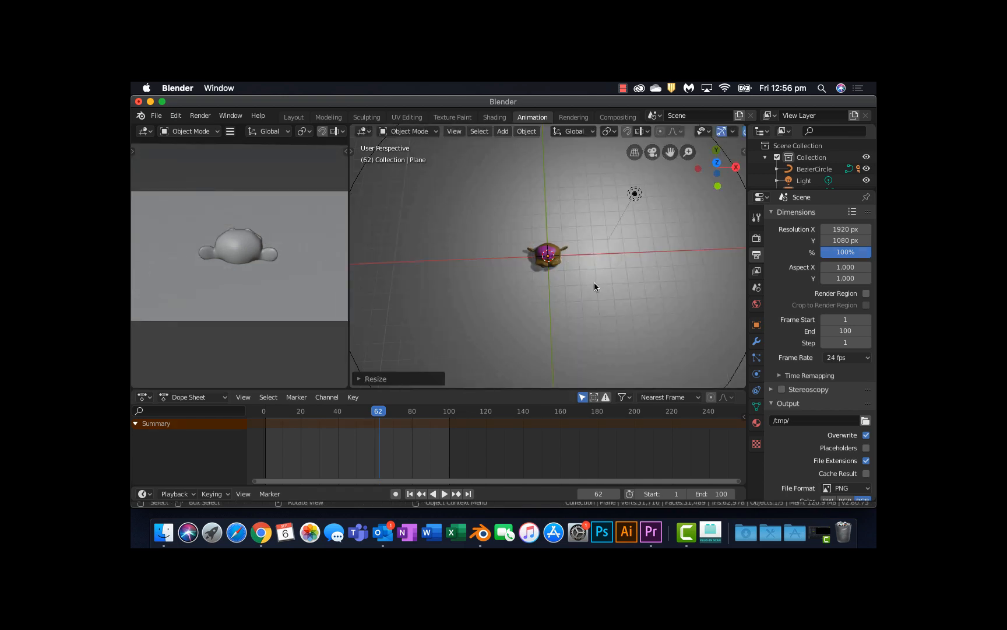
# Step: Lower the floor plane along the Z axis until it sits at the base of Suzanne's head
pyautogui.scroll(-10, 594, 289)
pyautogui.moveTo(595, 289); pyautogui.dragTo(596, 228, button='middle')
pyautogui.scroll(10, 564, 260)
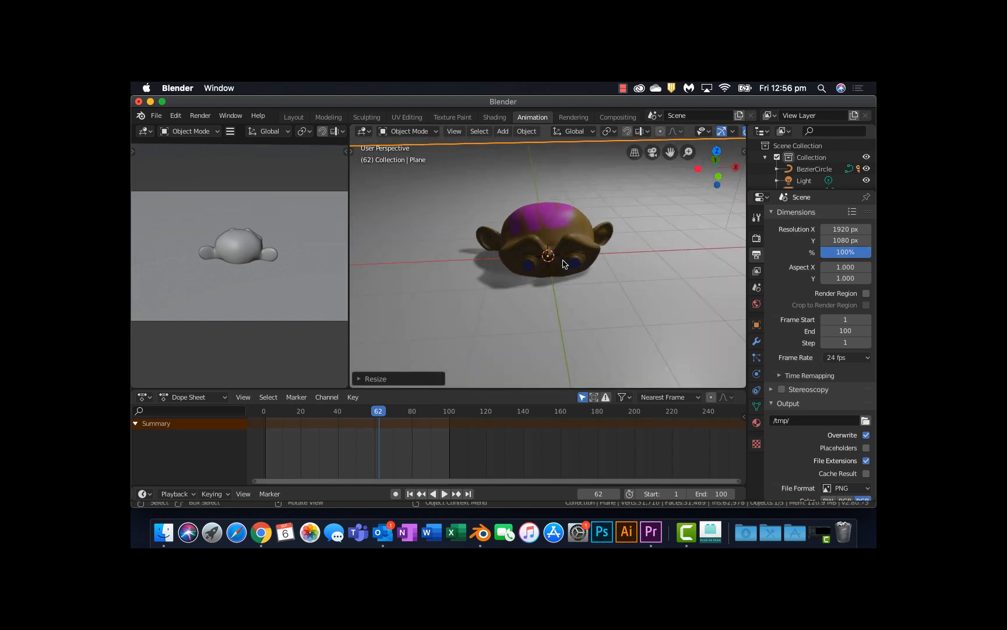
pyautogui.moveTo(565, 265); pyautogui.dragTo(569, 260, button='middle')
pyautogui.press('g')
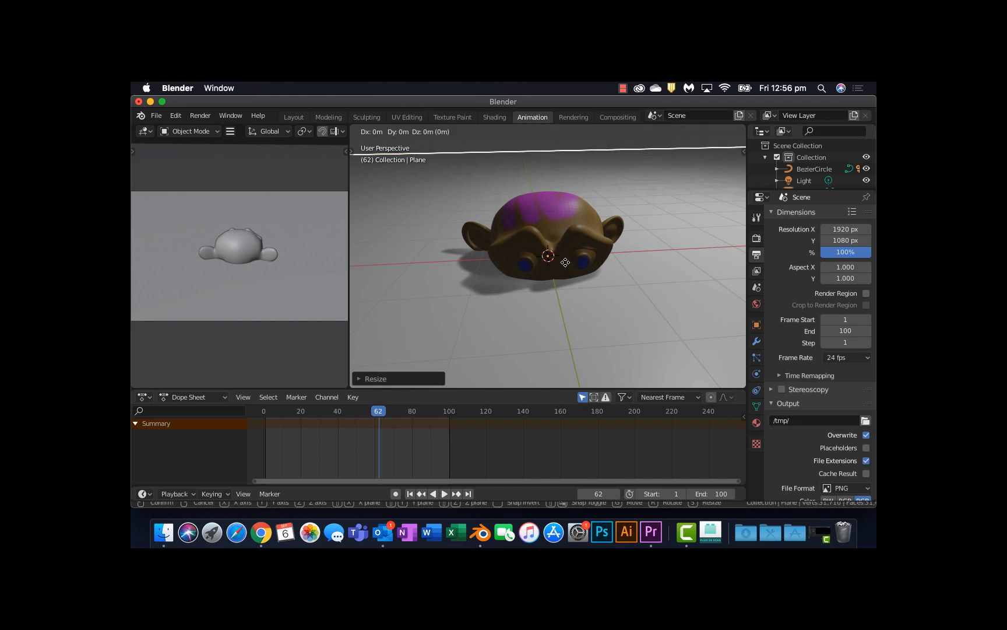
pyautogui.press('z')
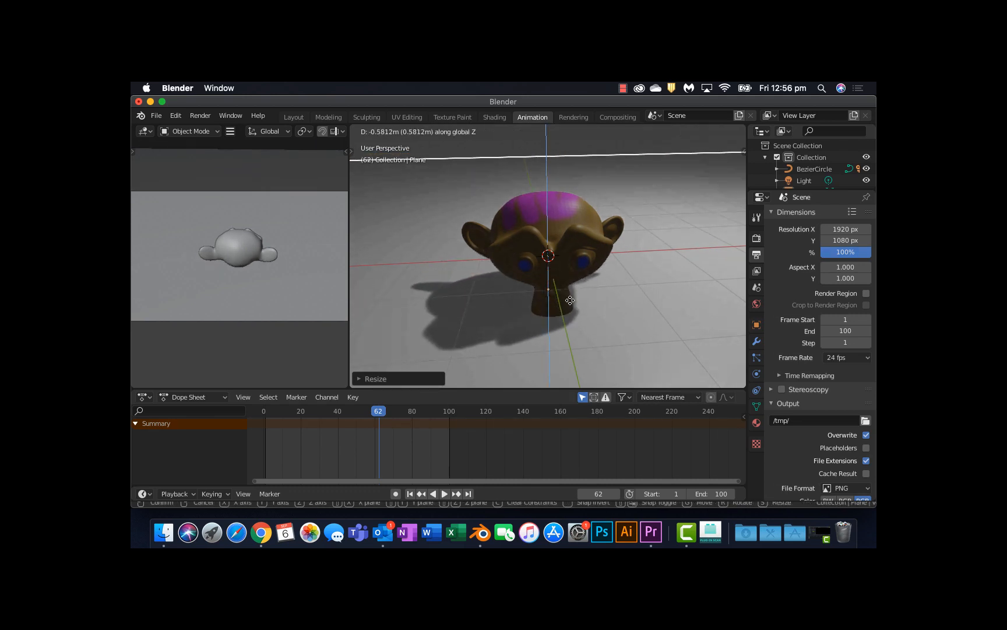
pyautogui.click(579, 313)
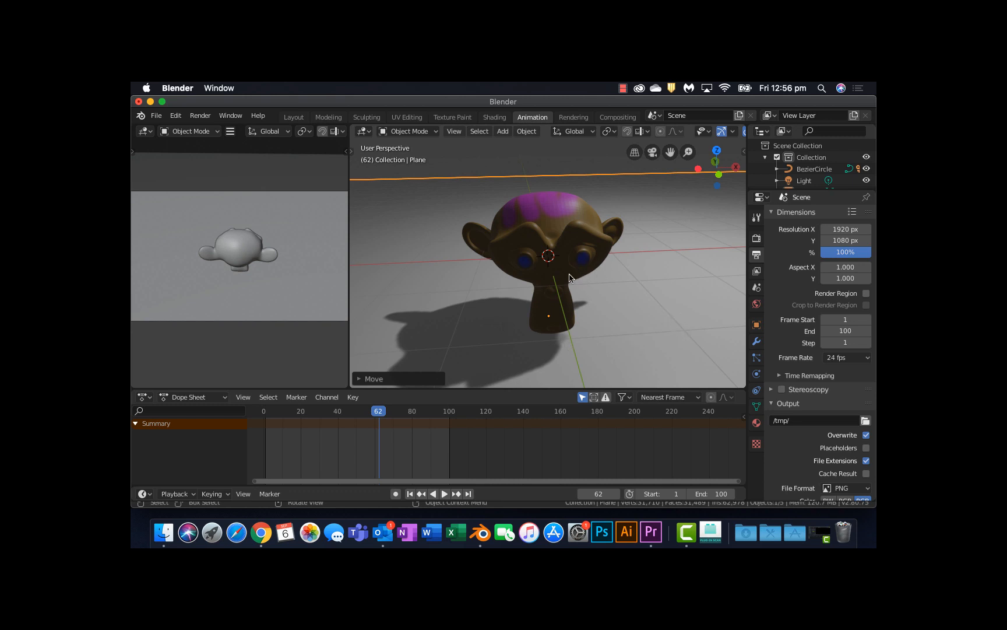
# Step: Add a point light at the centre of the scene
pyautogui.scroll(-6, 569, 277)
pyautogui.moveTo(569, 280)
pyautogui.mouseDown(button='middle')
pyautogui.moveTo(574, 333)
pyautogui.moveTo(577, 263)
pyautogui.moveTo(566, 282)
pyautogui.mouseUp(button='middle')
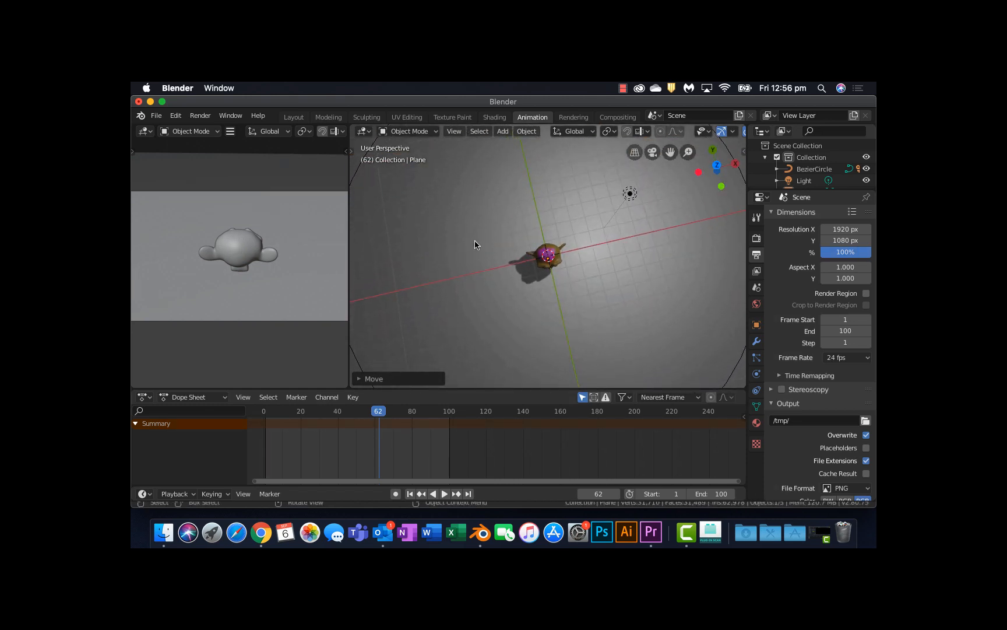
pyautogui.hotkey('shift', 'a')
pyautogui.moveTo(475, 240)
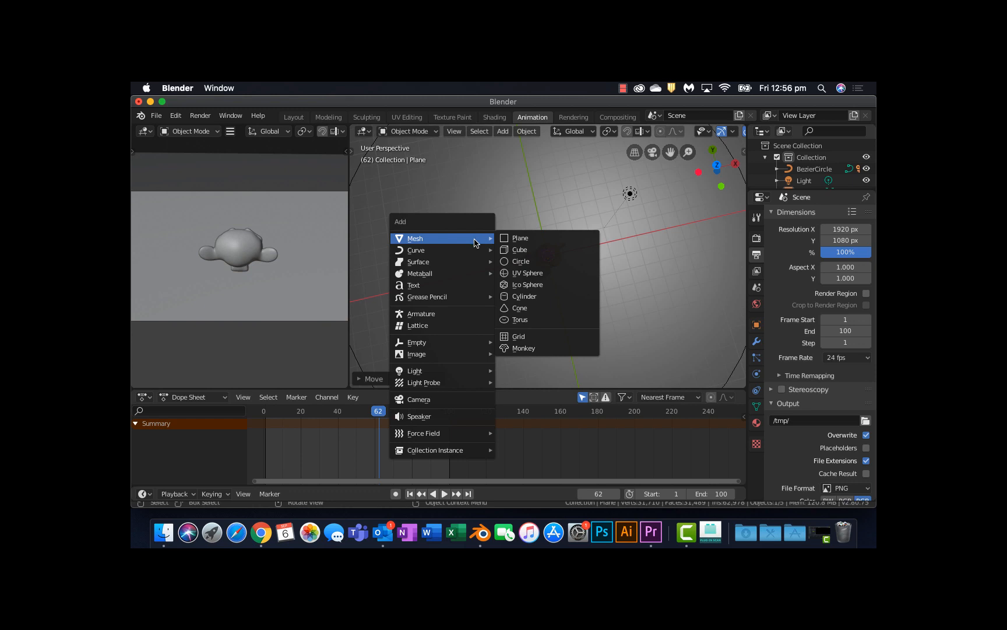
pyautogui.moveTo(471, 372)
pyautogui.click(516, 372)
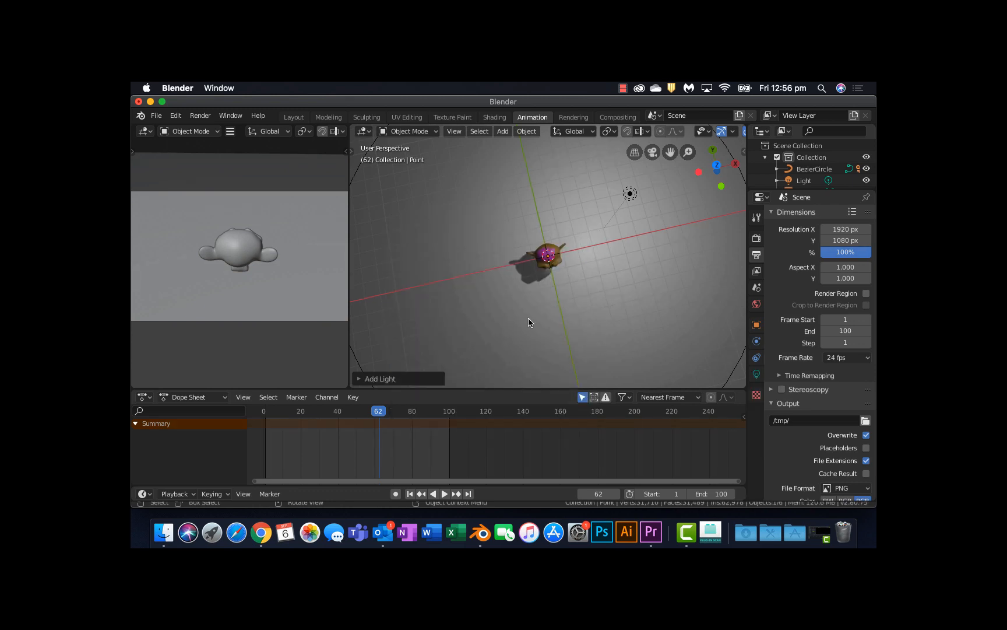
# Step: Raise the point light along the Z axis and move it about 5 m to Suzanne's shadowed side, opposite the existing light
pyautogui.moveTo(529, 323); pyautogui.dragTo(549, 264, button='middle')
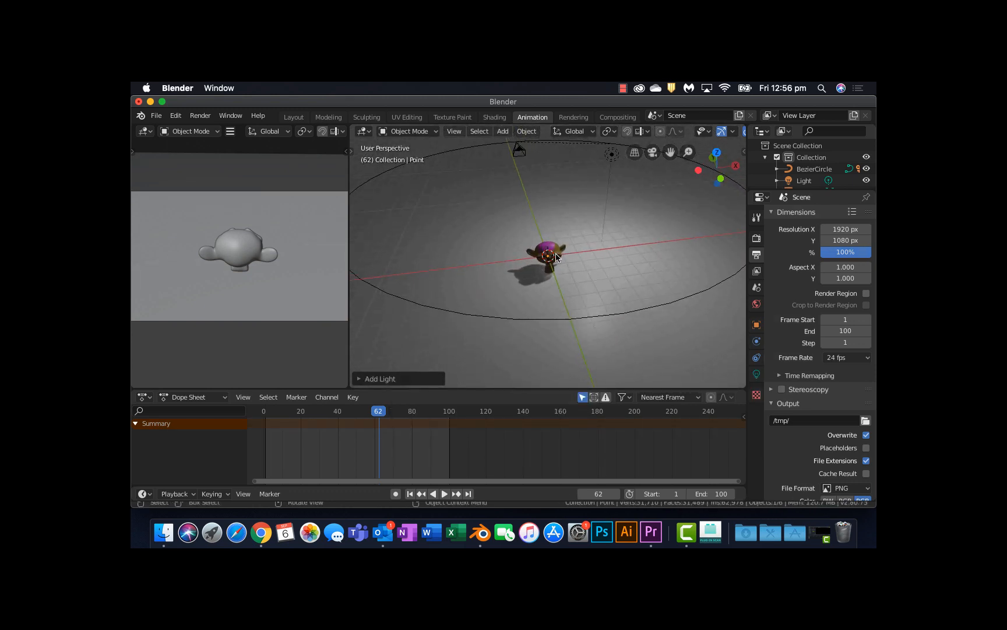
pyautogui.press('g')
pyautogui.press('z')
pyautogui.click(557, 209)
pyautogui.moveTo(557, 209); pyautogui.dragTo(560, 260, button='middle')
pyautogui.press('g')
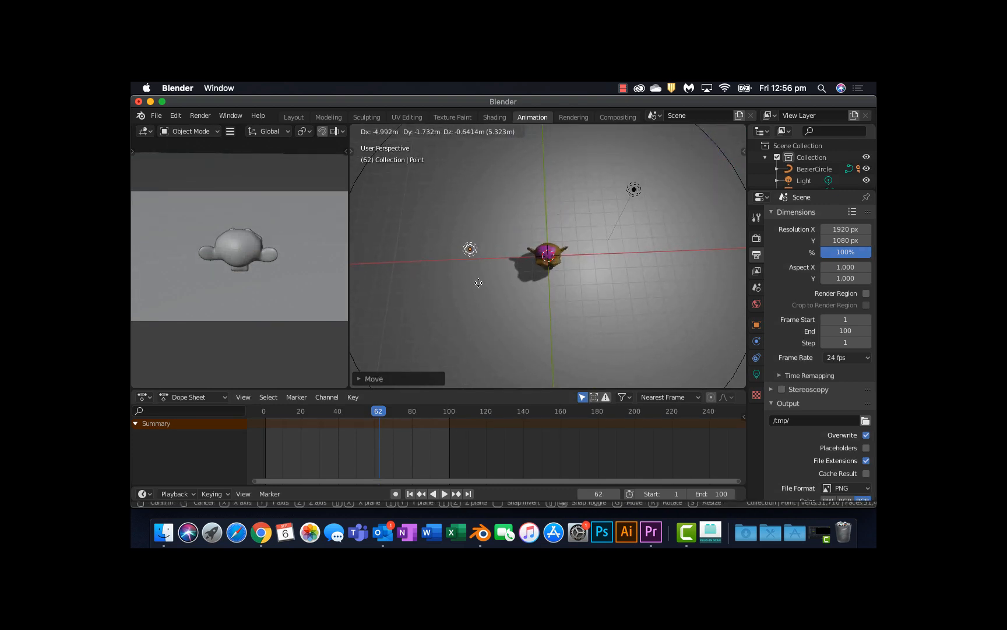
pyautogui.click(479, 279)
pyautogui.moveTo(480, 280); pyautogui.dragTo(599, 200, button='middle')
pyautogui.scroll(3, 511, 261)
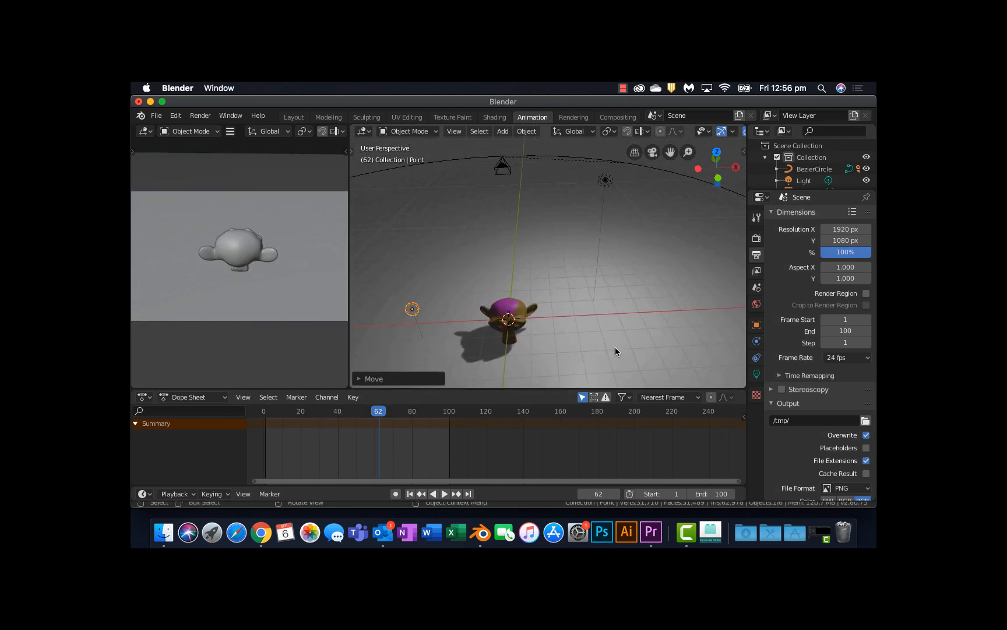
# Step: Set the power of the newly added point light to 100 W
pyautogui.click(757, 375)
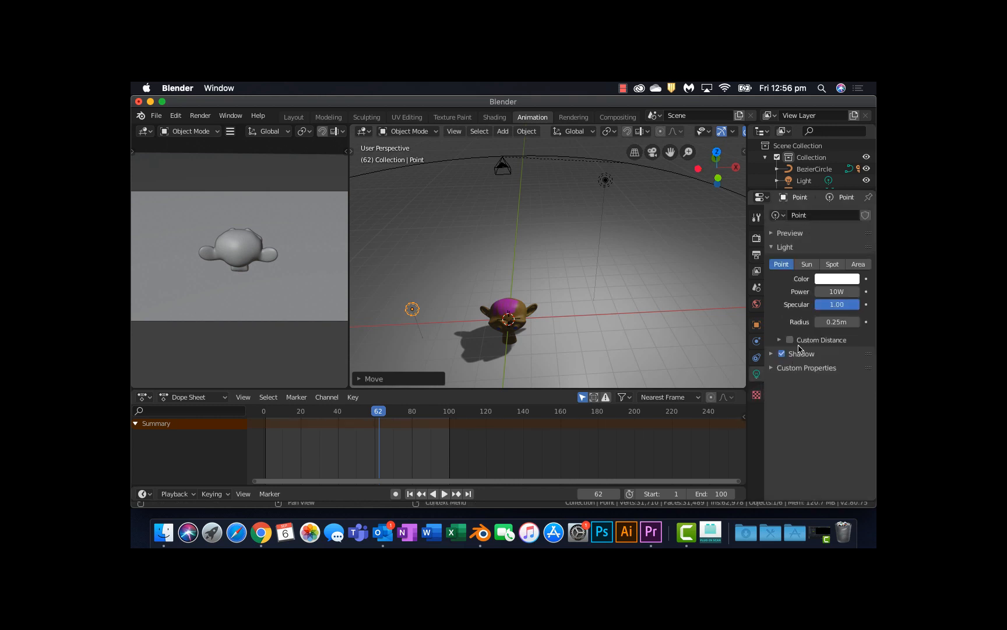
pyautogui.moveTo(829, 294); pyautogui.dragTo(848, 293)
pyautogui.click(845, 292)
pyautogui.press('BackSpace')
pyautogui.press('Return')
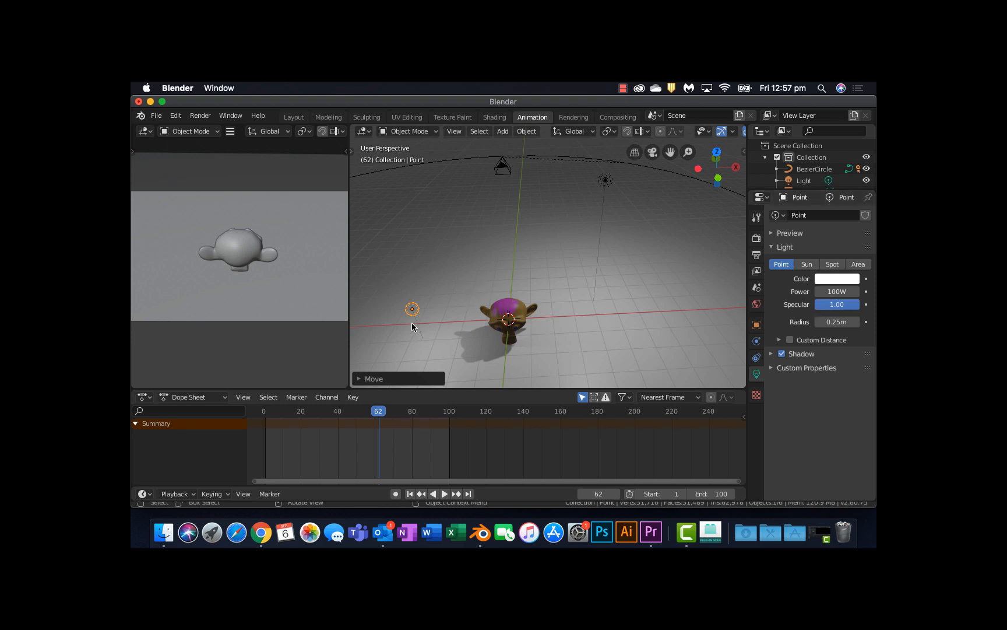
pyautogui.scroll(5, 465, 267)
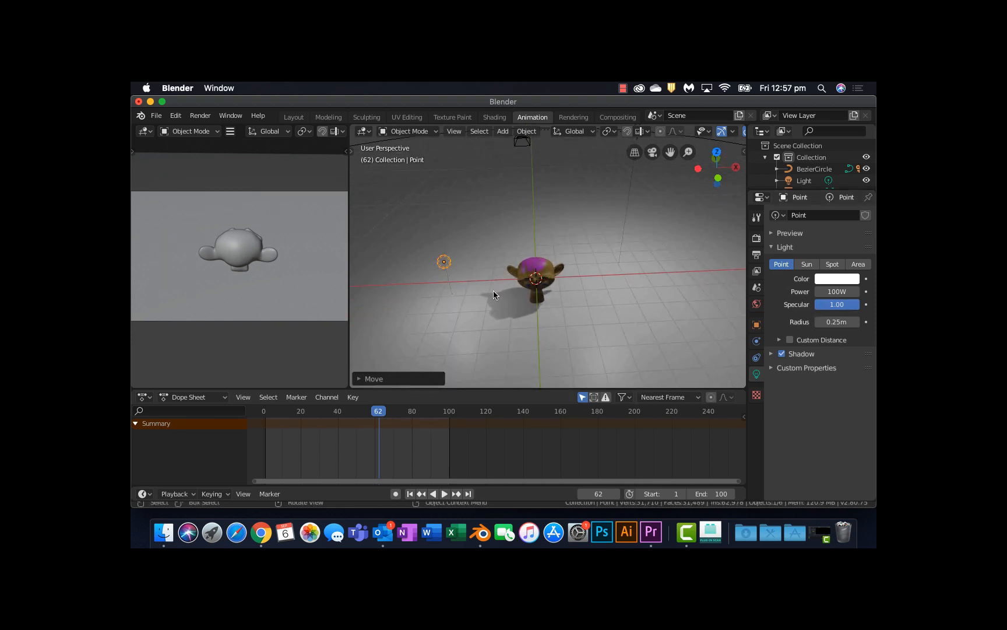
pyautogui.moveTo(494, 294); pyautogui.dragTo(502, 220, button='middle')
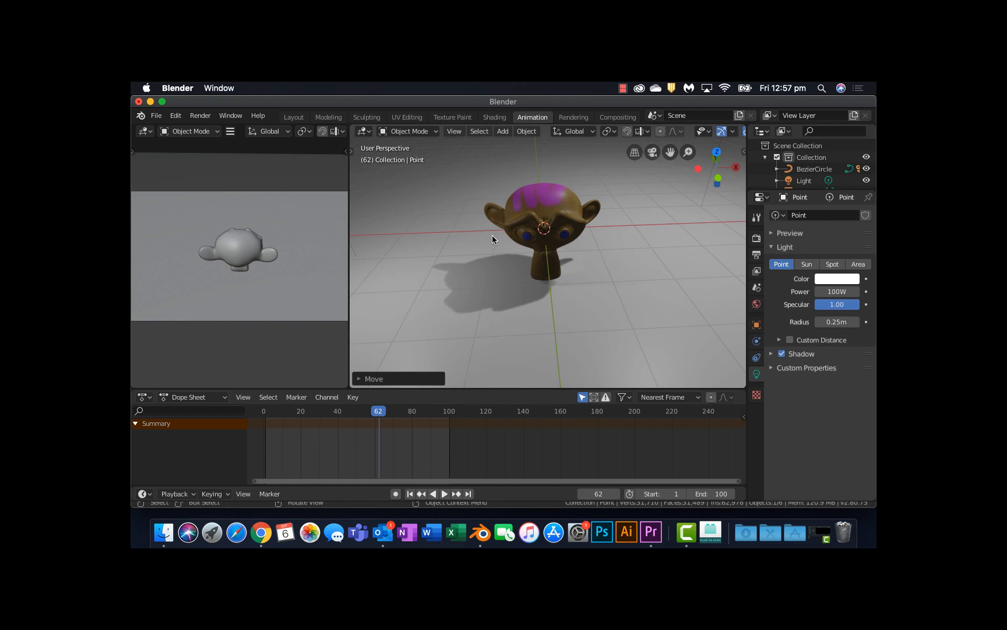
pyautogui.scroll(-5, 492, 239)
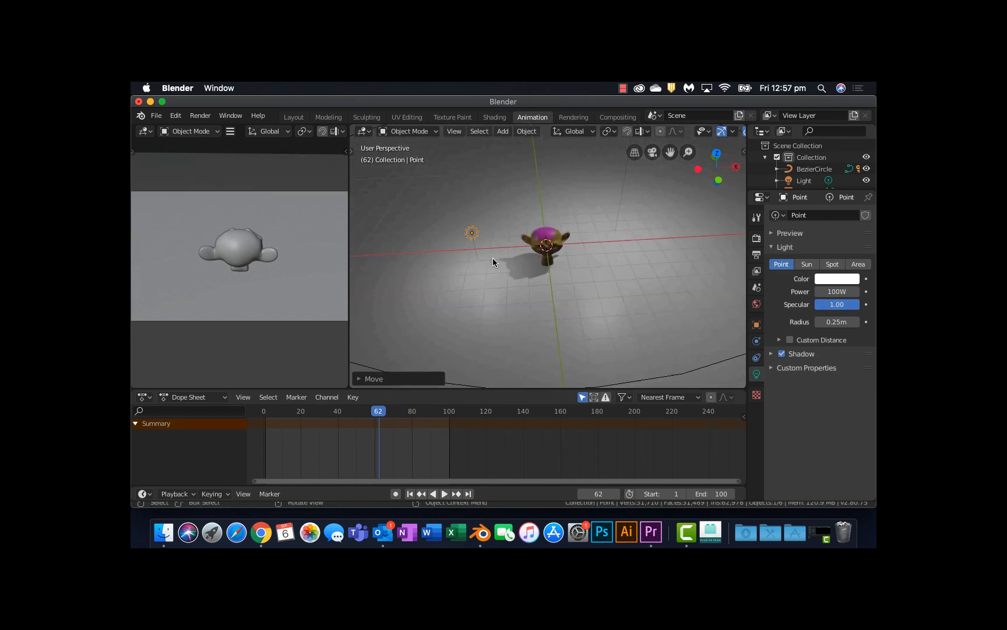
# Step: Move the 100 W point light farther behind Suzanne, towards the camera's side of the circle path
pyautogui.moveTo(492, 257); pyautogui.dragTo(503, 315, button='middle')
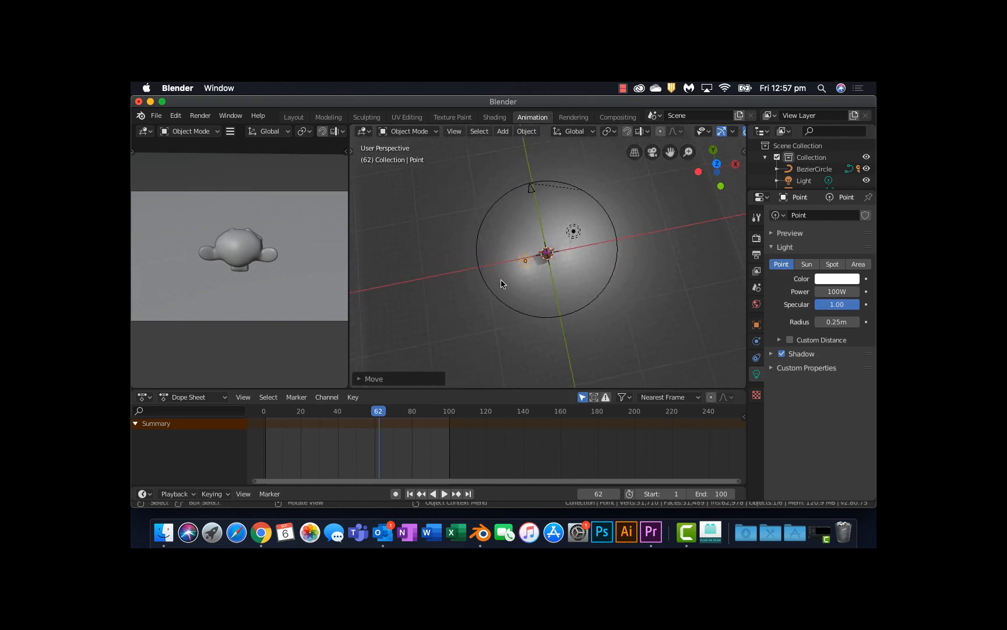
pyautogui.click(519, 270)
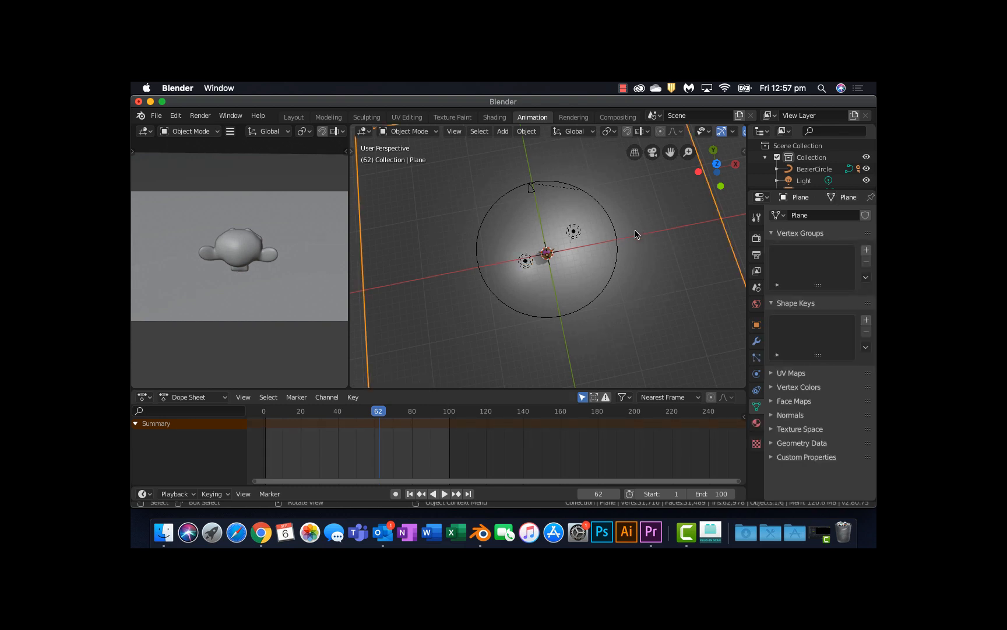
pyautogui.scroll(2, 516, 265)
pyautogui.click(515, 264)
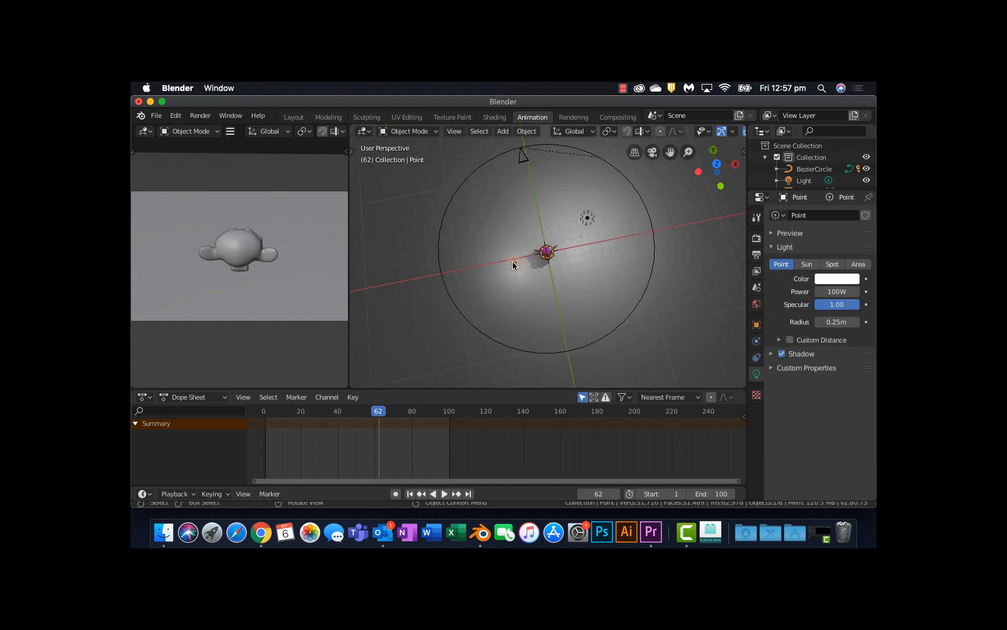
pyautogui.click(503, 234)
pyautogui.press('g')
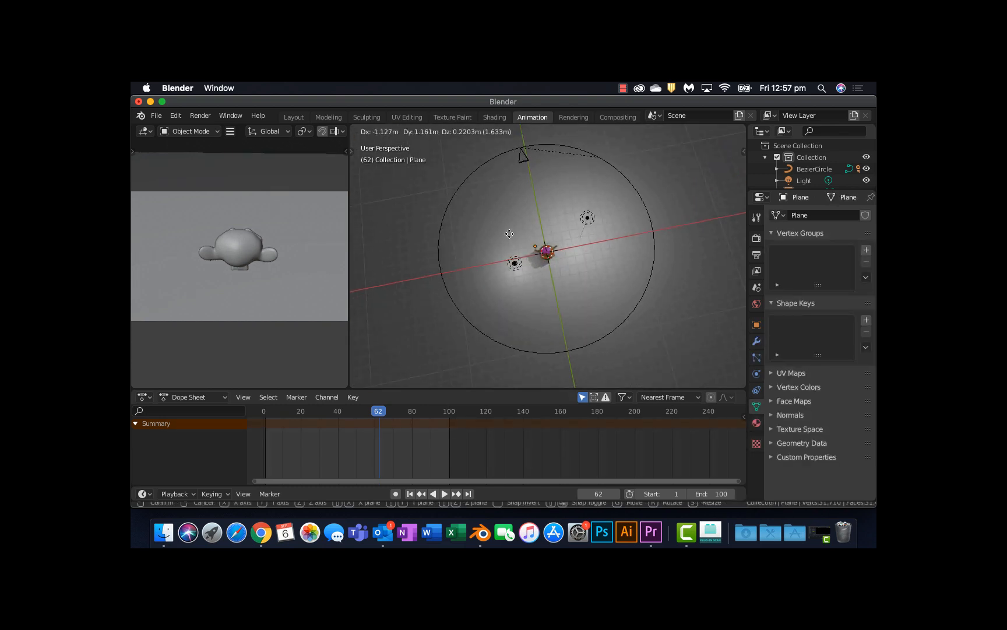
pyautogui.click(509, 226)
pyautogui.click(515, 263)
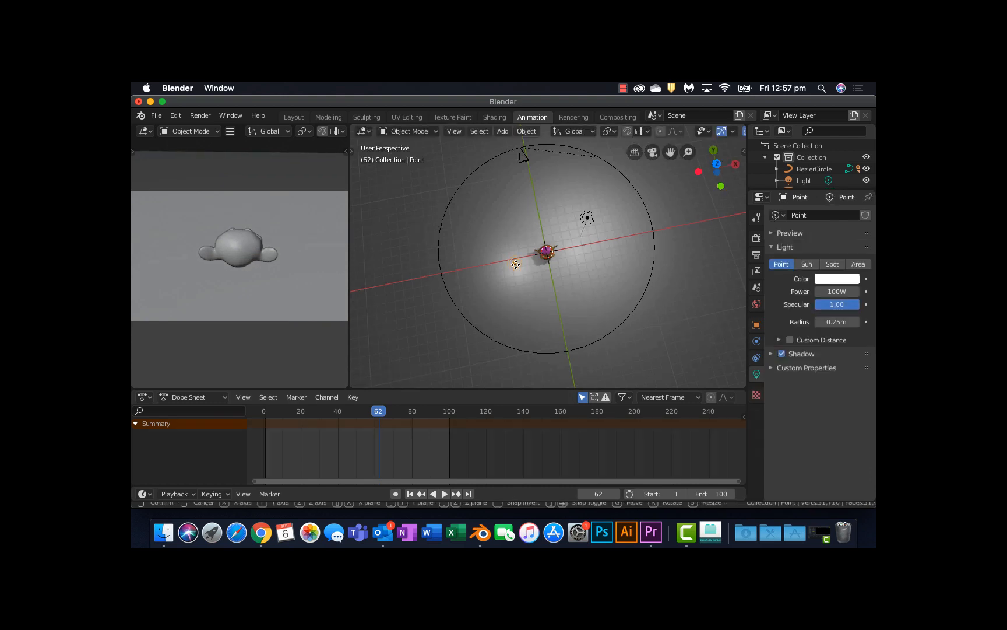
pyautogui.press('g')
pyautogui.click(538, 264)
pyautogui.moveTo(538, 264)
pyautogui.mouseDown(button='middle')
pyautogui.moveTo(541, 252)
pyautogui.moveTo(553, 254)
pyautogui.mouseUp(button='middle')
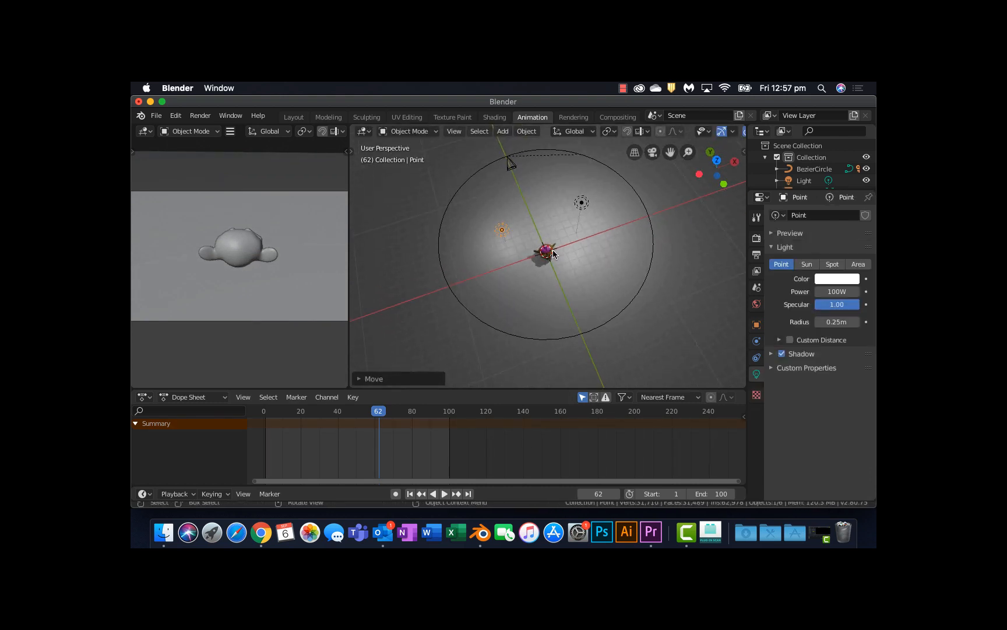
# Step: Add a sun light at the centre of the scene
pyautogui.hotkey('shift', 'a')
pyautogui.moveTo(553, 252)
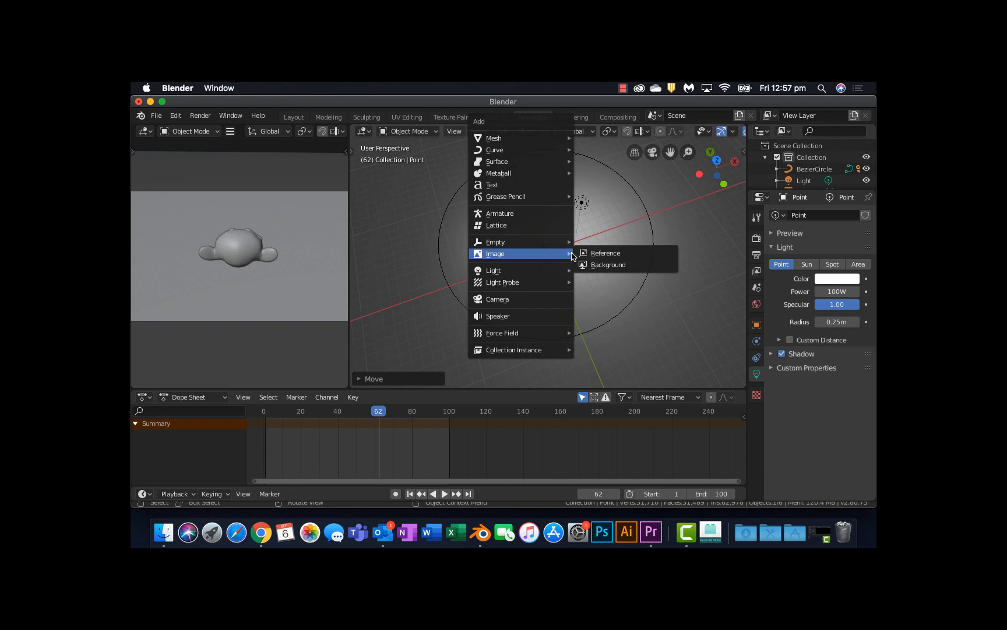
pyautogui.moveTo(531, 273)
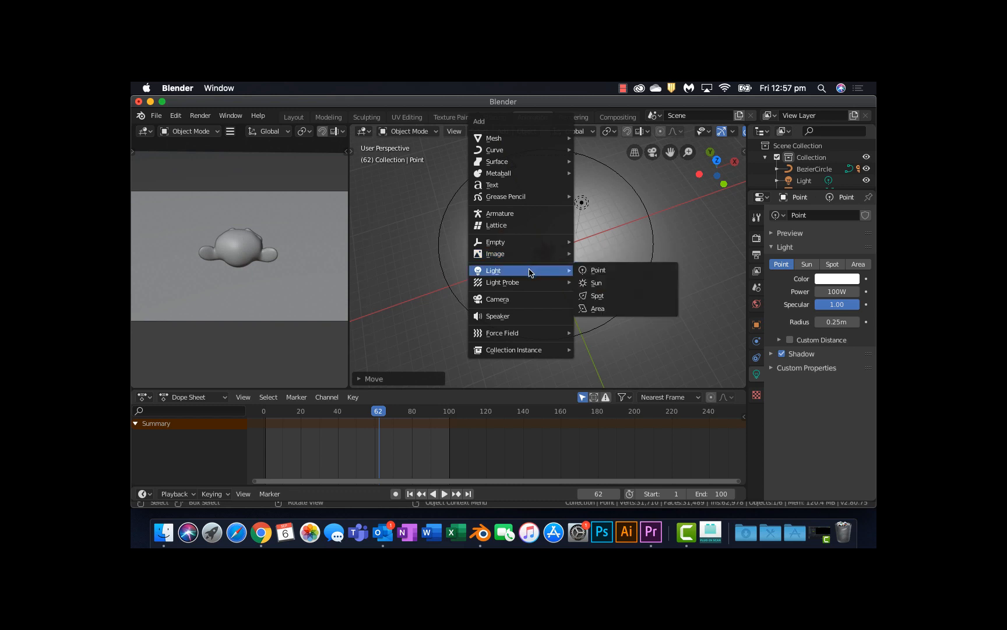
pyautogui.click(590, 282)
# Step: Raise the sun light above the floor and move it about 7.6 m out in front of Suzanne, opposite the camera
pyautogui.moveTo(588, 279); pyautogui.dragTo(614, 277, button='middle')
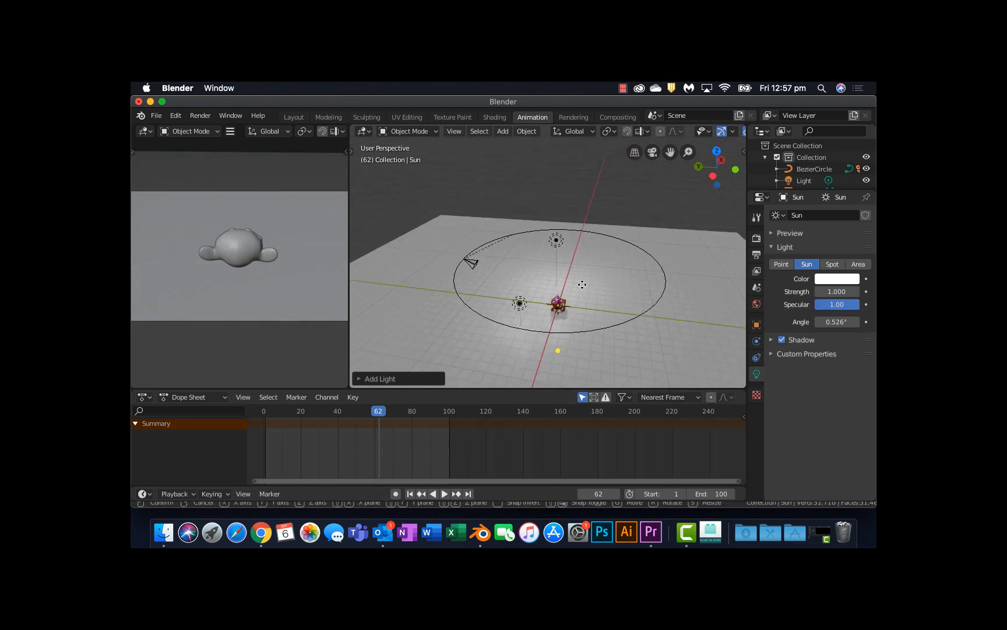
pyautogui.press('g')
pyautogui.click(613, 238)
pyautogui.press('g')
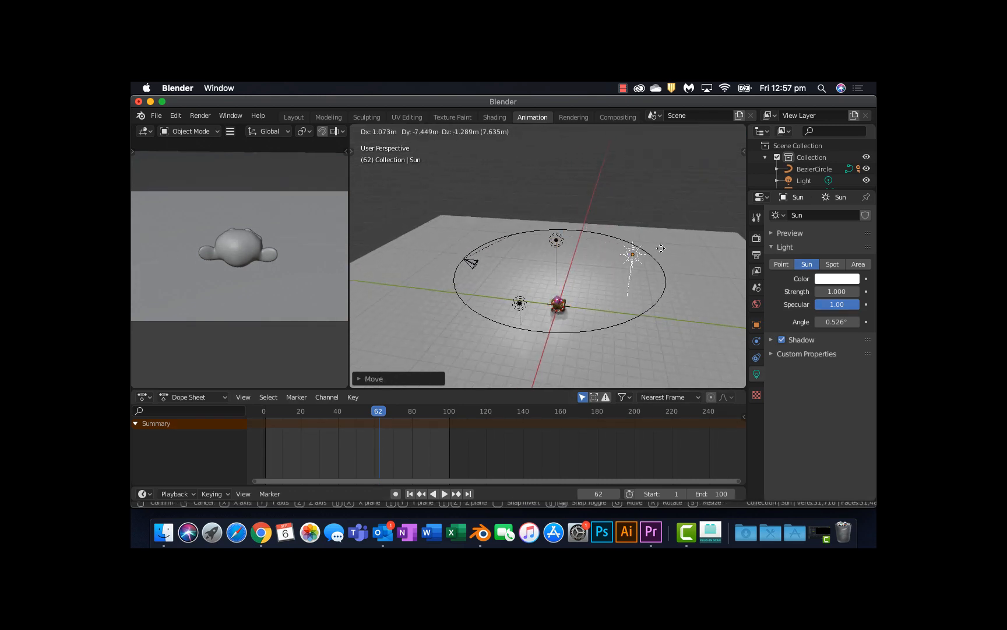
pyautogui.click(662, 251)
pyautogui.moveTo(660, 252)
pyautogui.mouseDown(button='middle')
pyautogui.moveTo(650, 310)
pyautogui.moveTo(659, 249)
pyautogui.mouseUp(button='middle')
pyautogui.press('g')
pyautogui.click(637, 330)
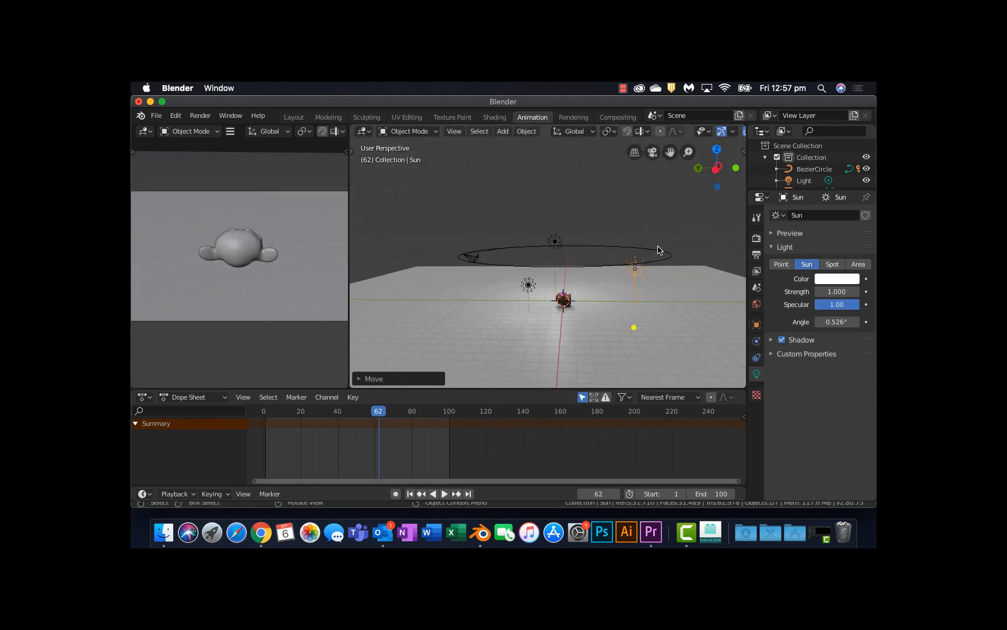
# Step: Rotate the sun light so its beam points towards Suzanne's face
pyautogui.press('r')
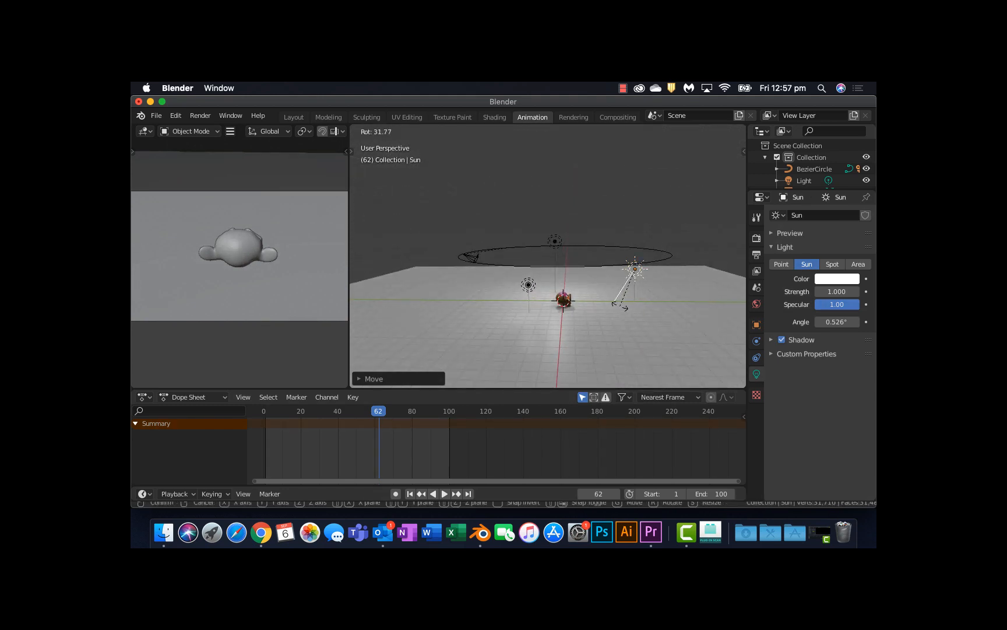
pyautogui.click(590, 301)
pyautogui.moveTo(590, 301); pyautogui.dragTo(551, 187, button='middle')
pyautogui.scroll(6, 497, 300)
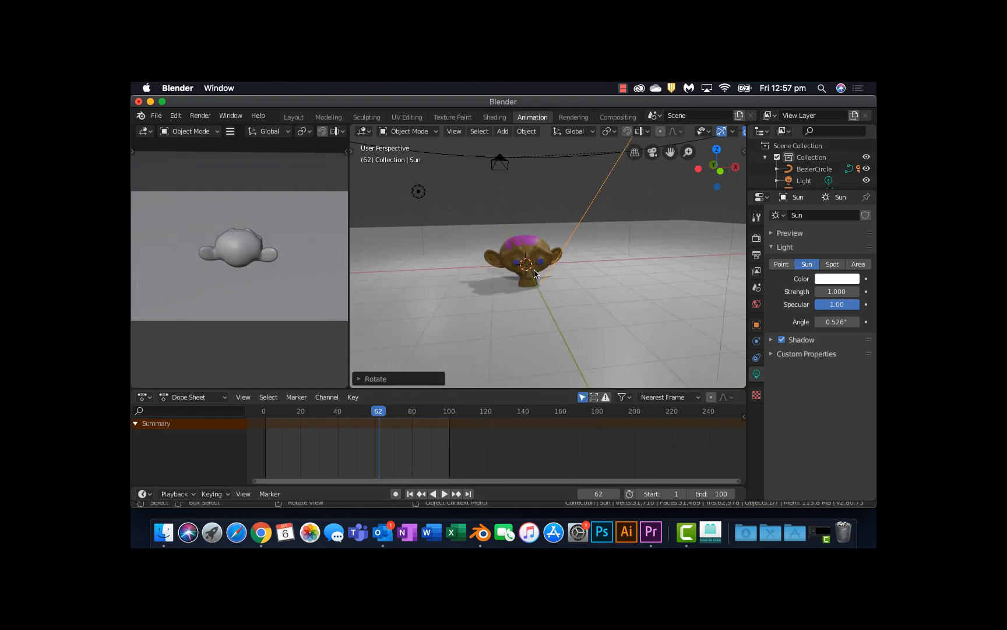
pyautogui.scroll(5, 536, 270)
pyautogui.moveTo(543, 261); pyautogui.dragTo(588, 257, button='middle')
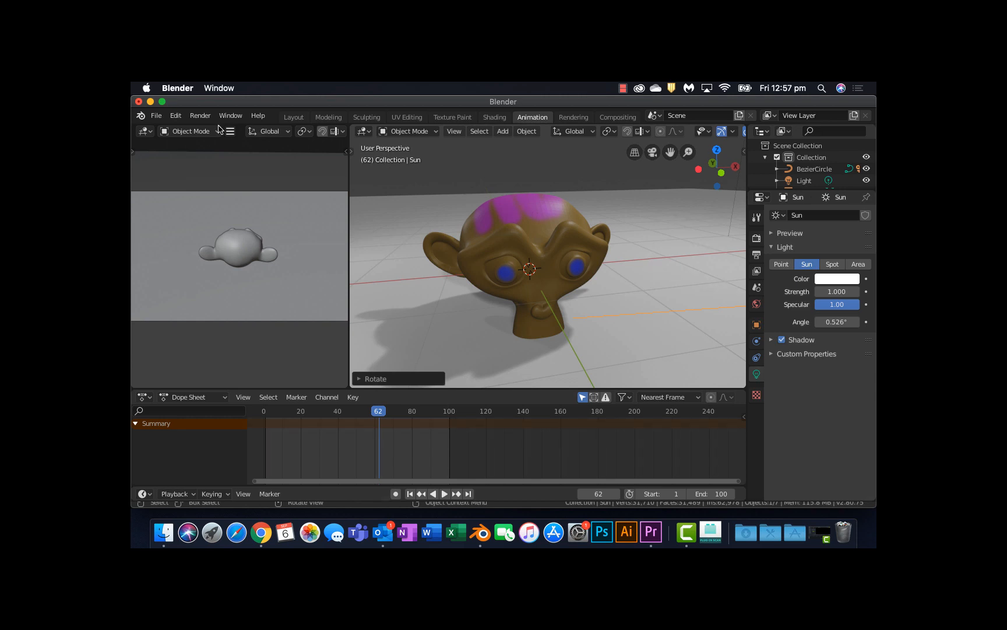
# Step: Save the project to the Desktop as MONKEY HEAD DEMO.blend
pyautogui.click(157, 115)
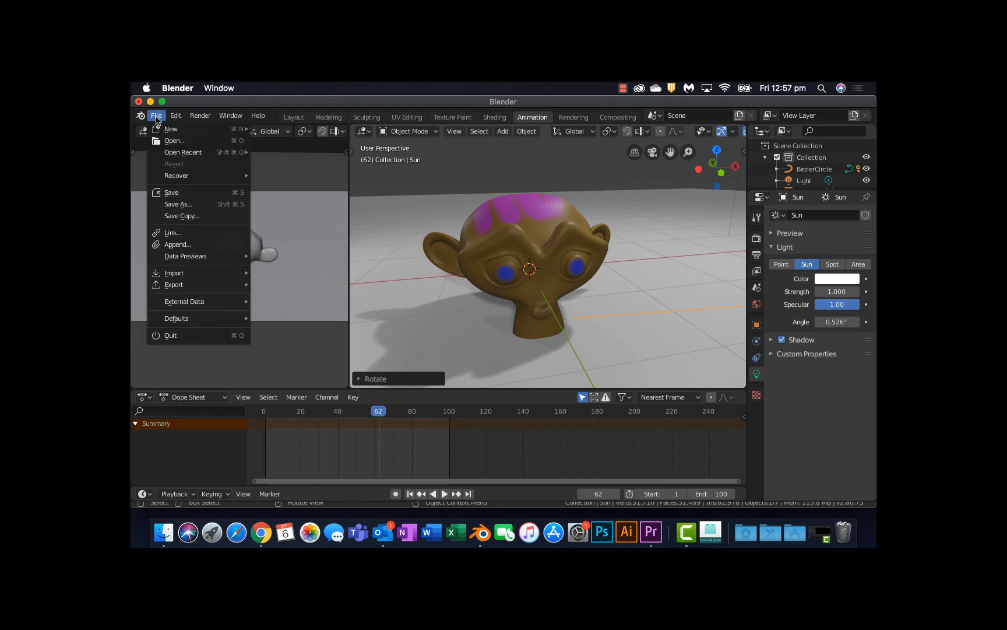
pyautogui.click(174, 204)
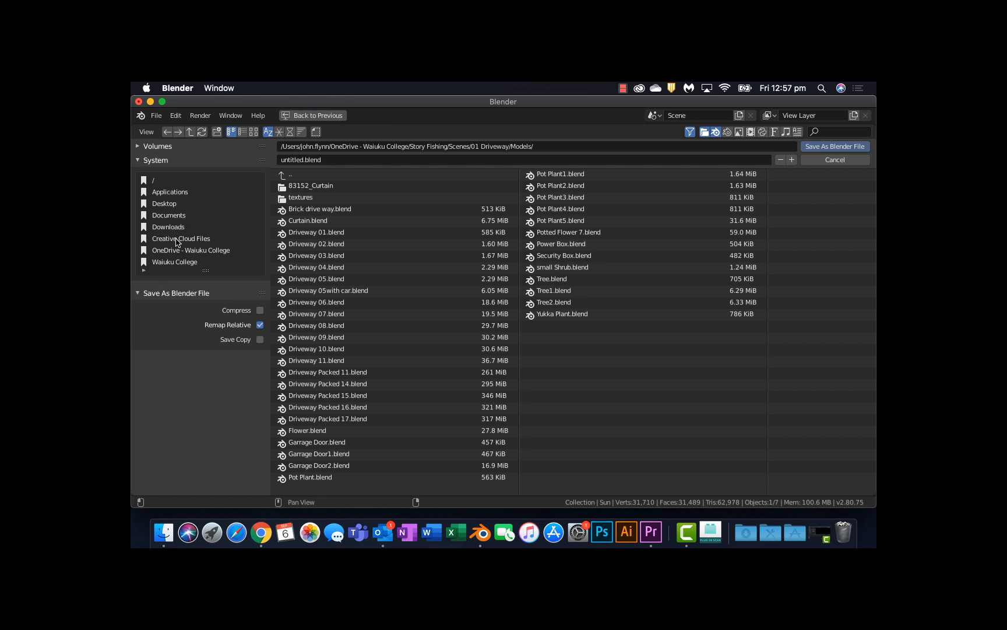
pyautogui.click(170, 204)
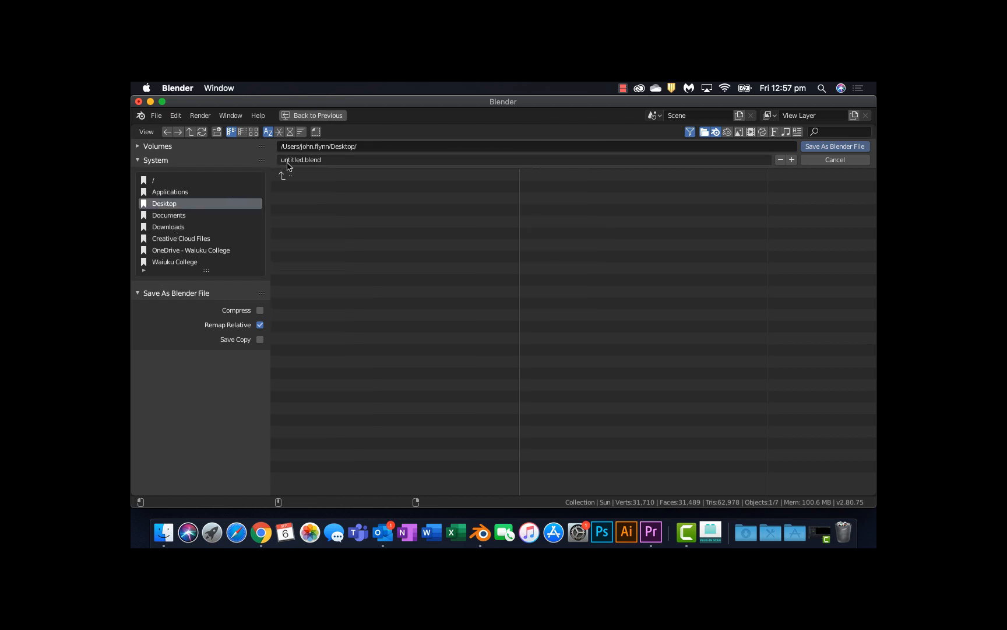
pyautogui.click(287, 162)
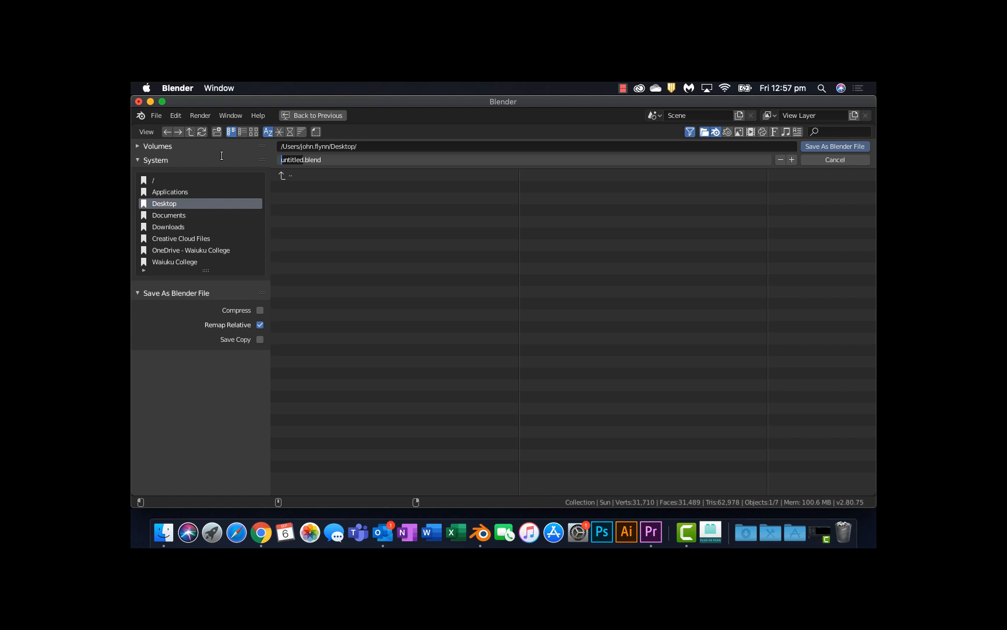
pyautogui.write('MONKEY HEAD DEMO')
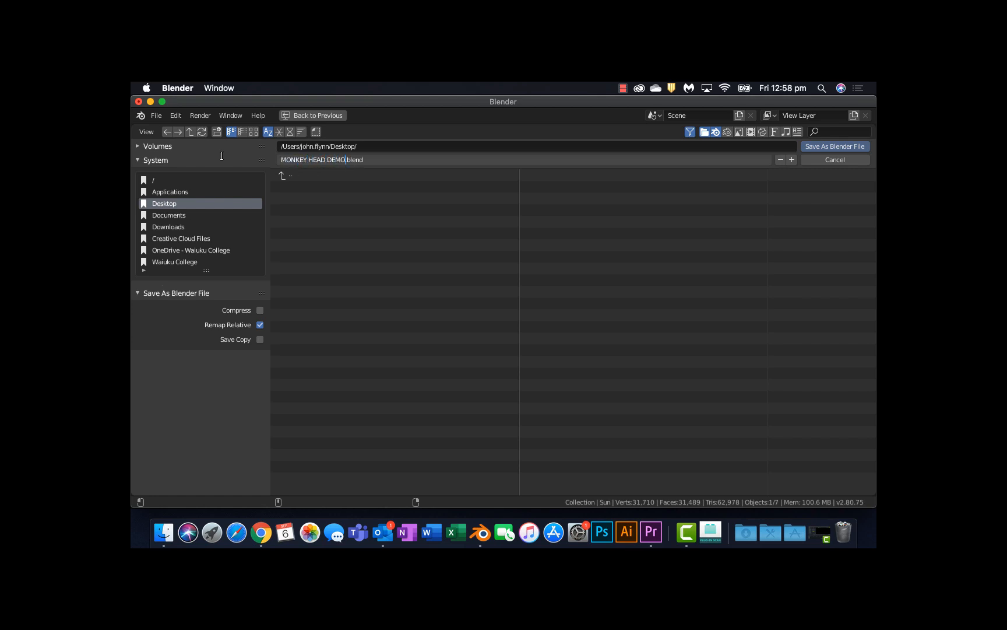
pyautogui.click(831, 150)
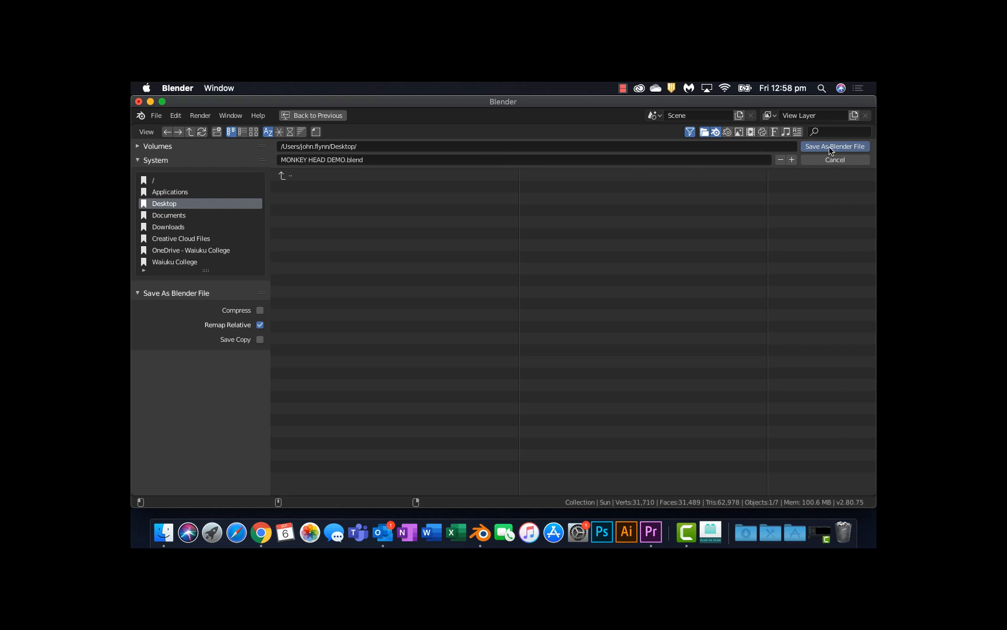
pyautogui.click(830, 150)
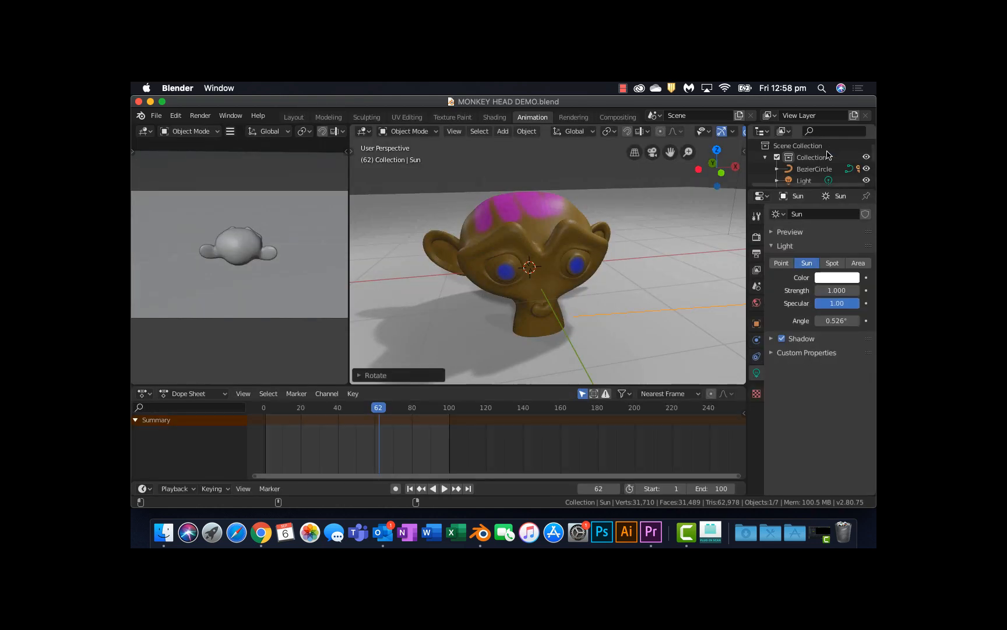
# Step: Bring up the scene's render engine settings and start rendering the animation
pyautogui.click(756, 217)
pyautogui.click(757, 236)
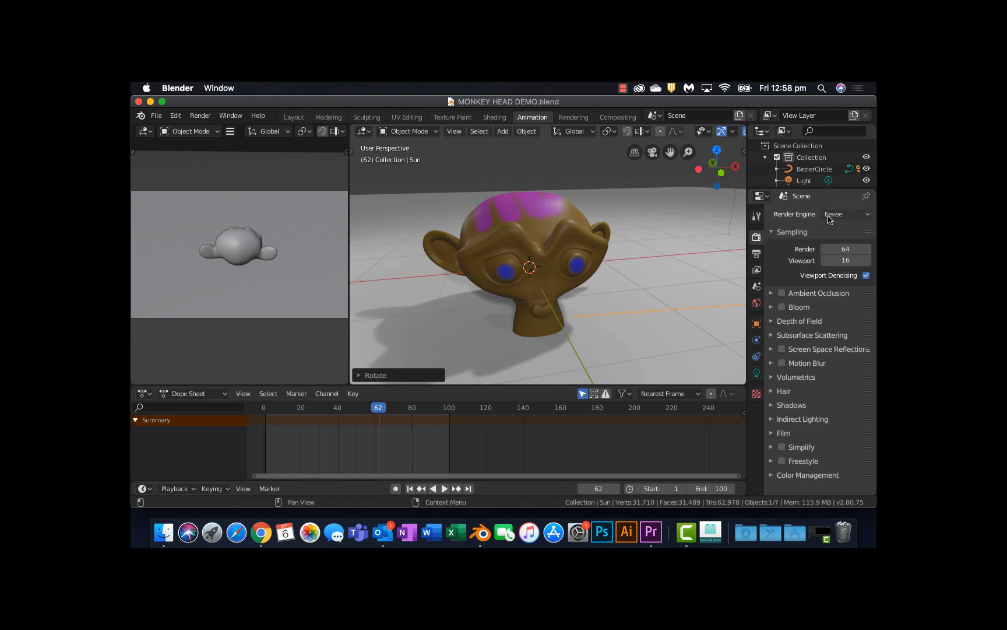
pyautogui.click(192, 119)
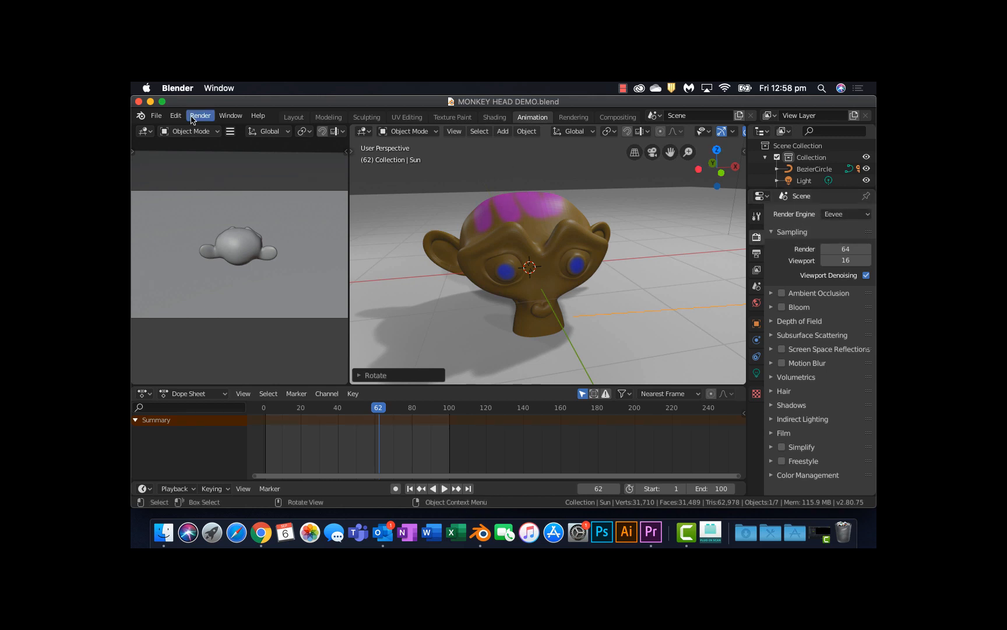
pyautogui.click(202, 141)
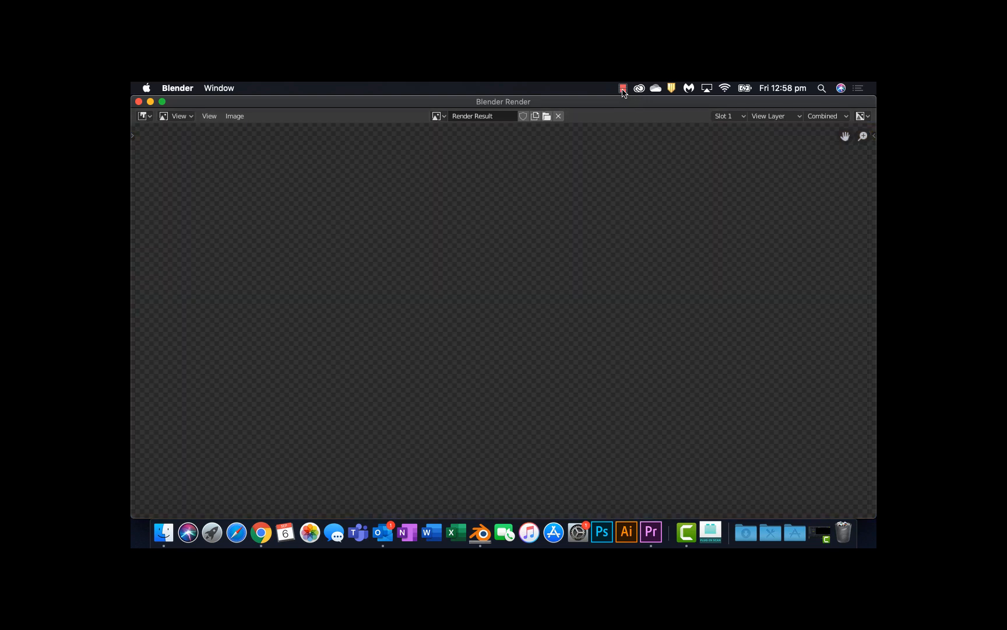
pyautogui.click(623, 89)
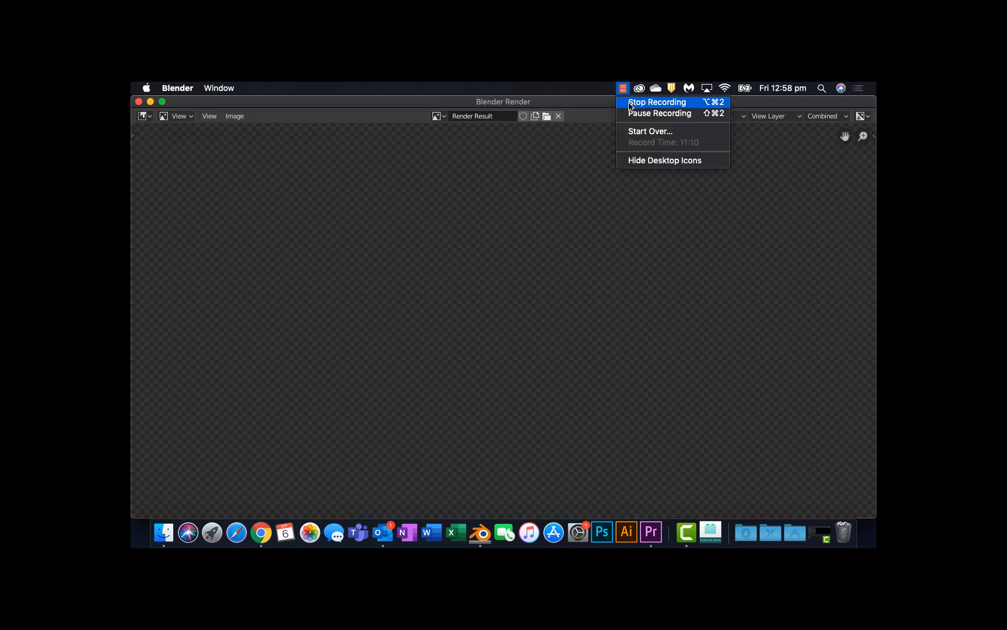
pyautogui.click(636, 115)
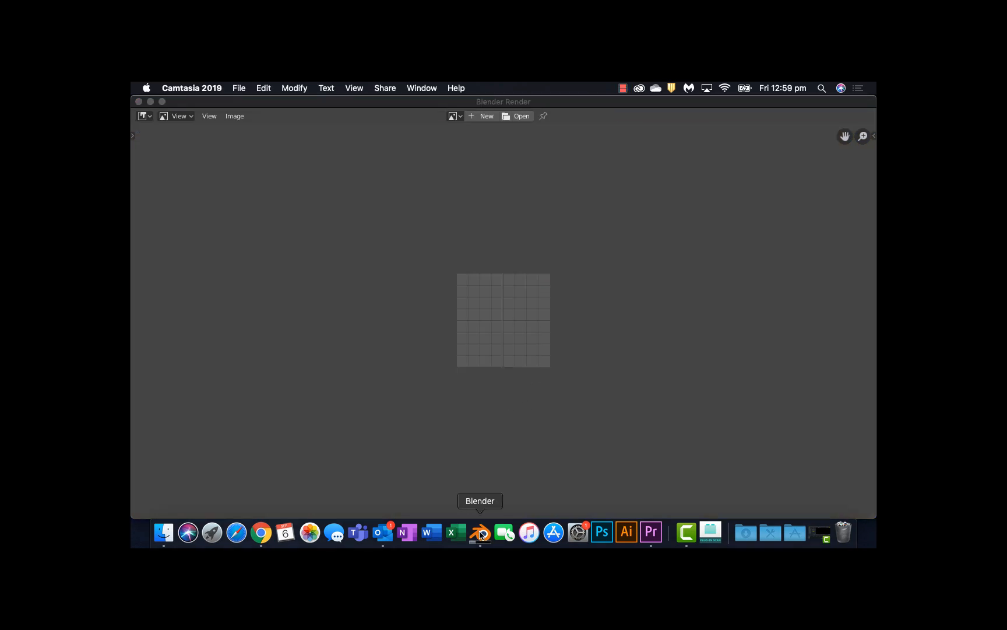
# Step: Return to Blender and close the render window to get back to the scene
pyautogui.click(481, 534)
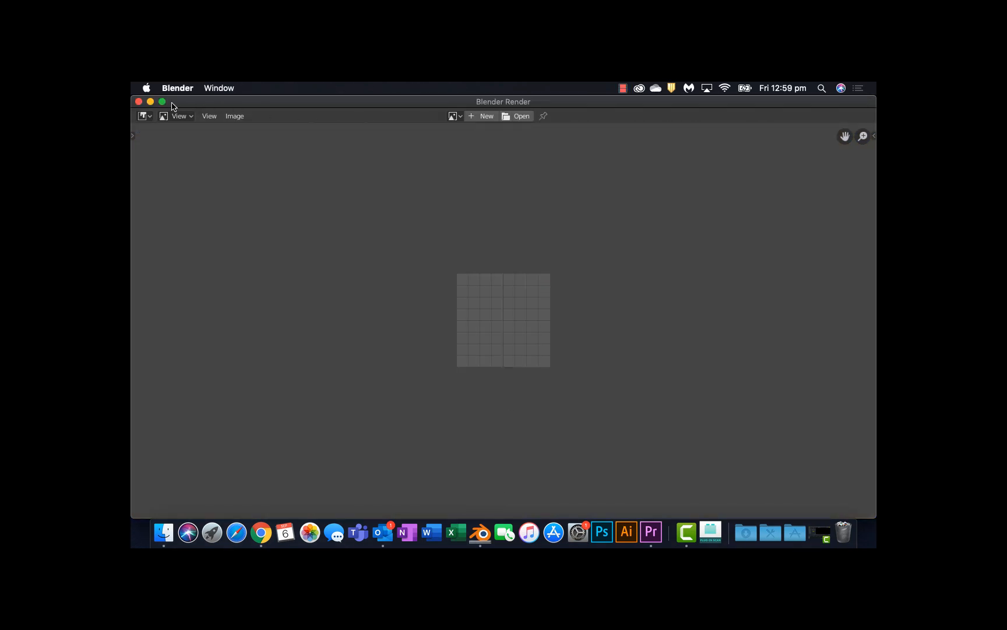
pyautogui.click(138, 102)
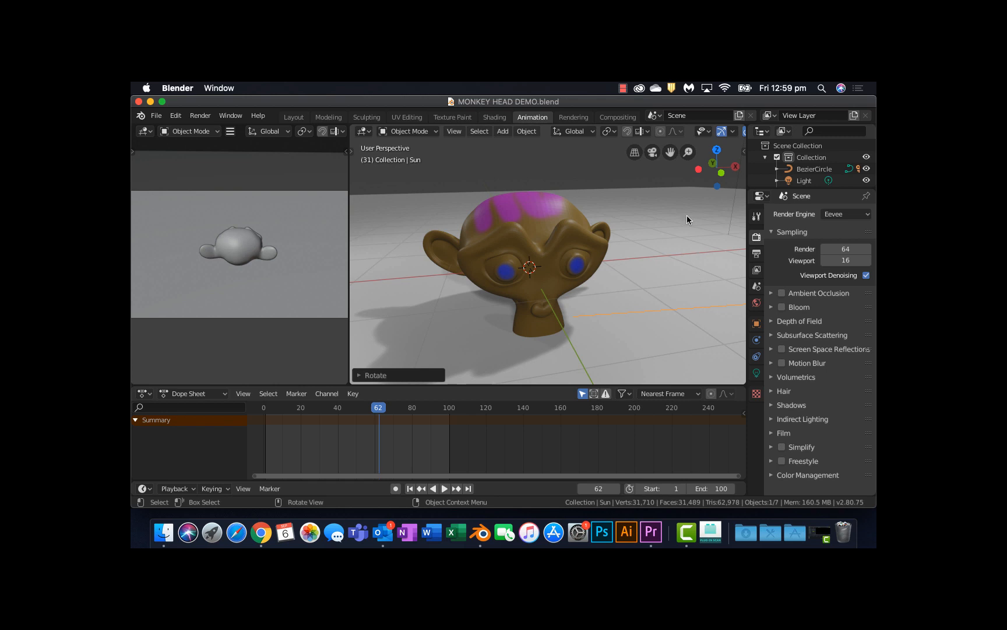
pyautogui.click(622, 89)
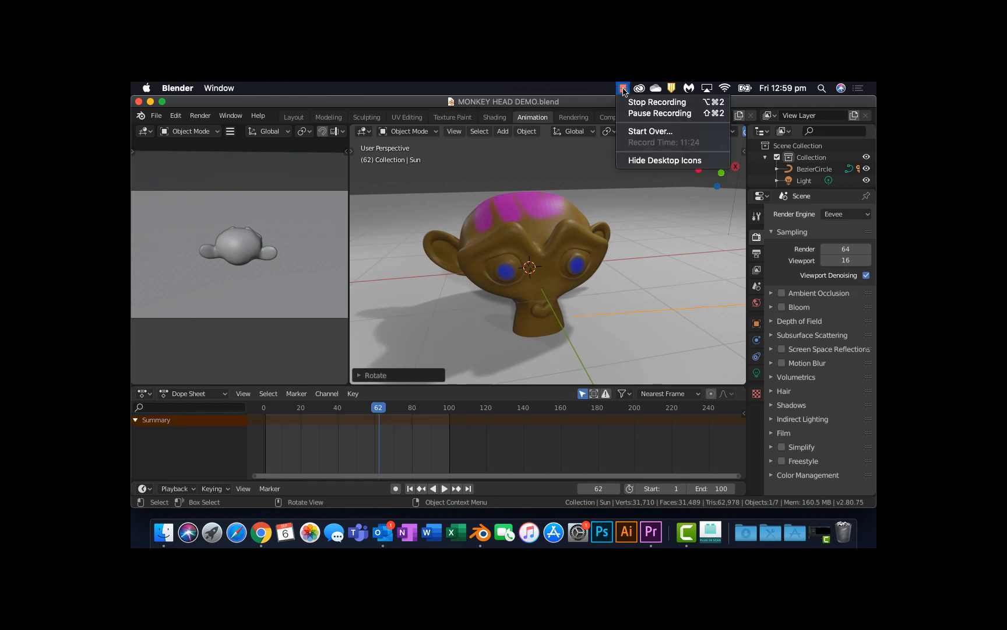
pyautogui.click(665, 160)
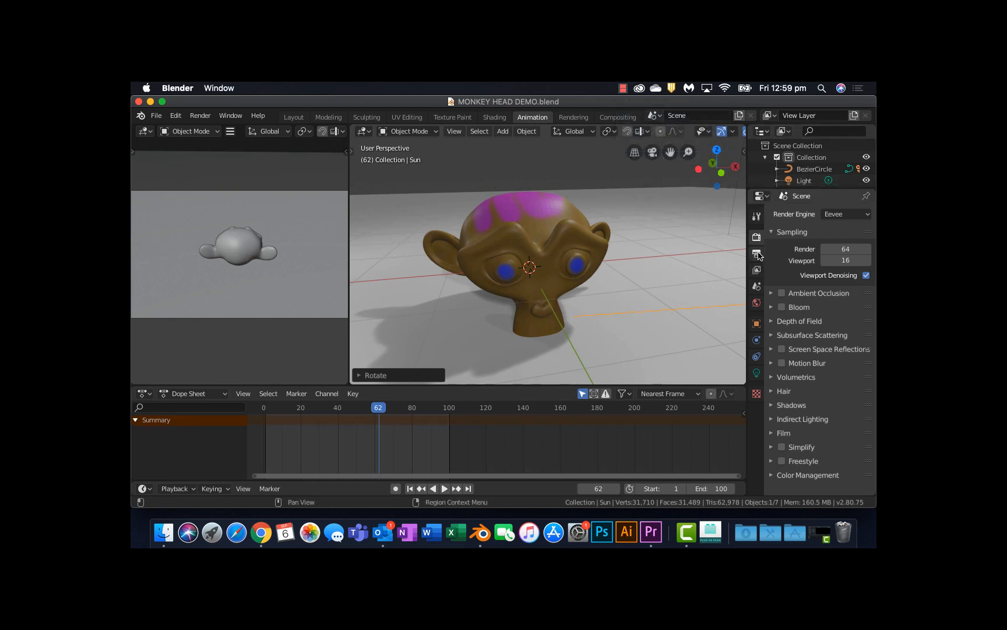
# Step: Create a folder named Renders on the Desktop and set it as the animation's render output location
pyautogui.click(757, 253)
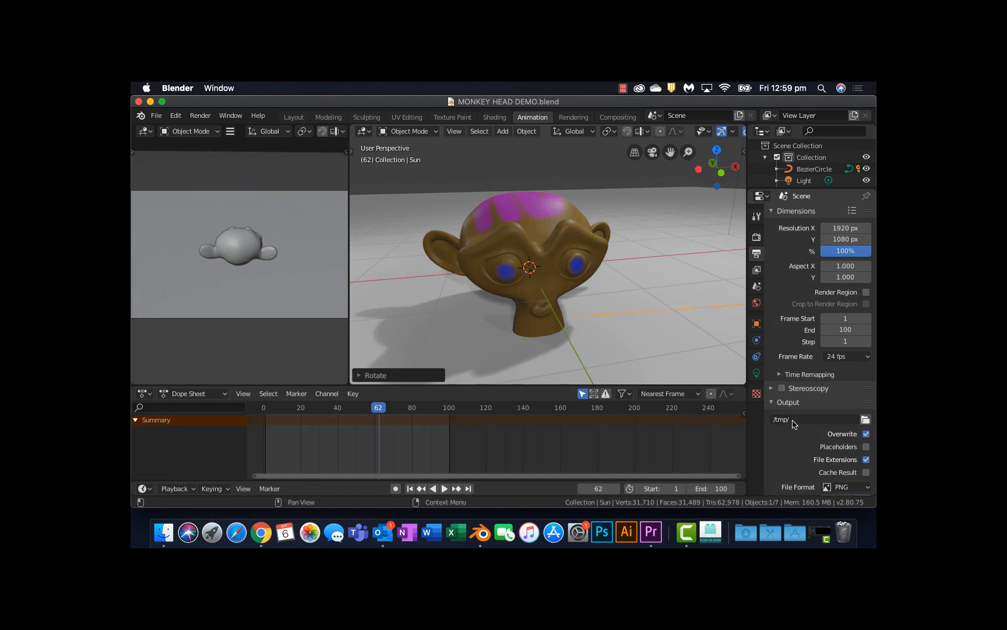
pyautogui.click(865, 420)
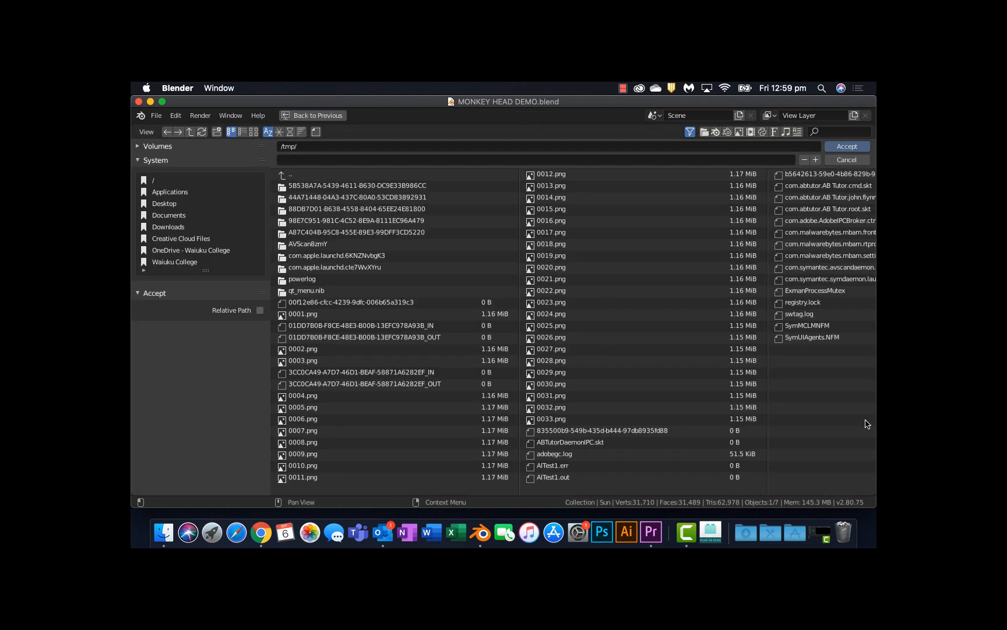
pyautogui.click(184, 203)
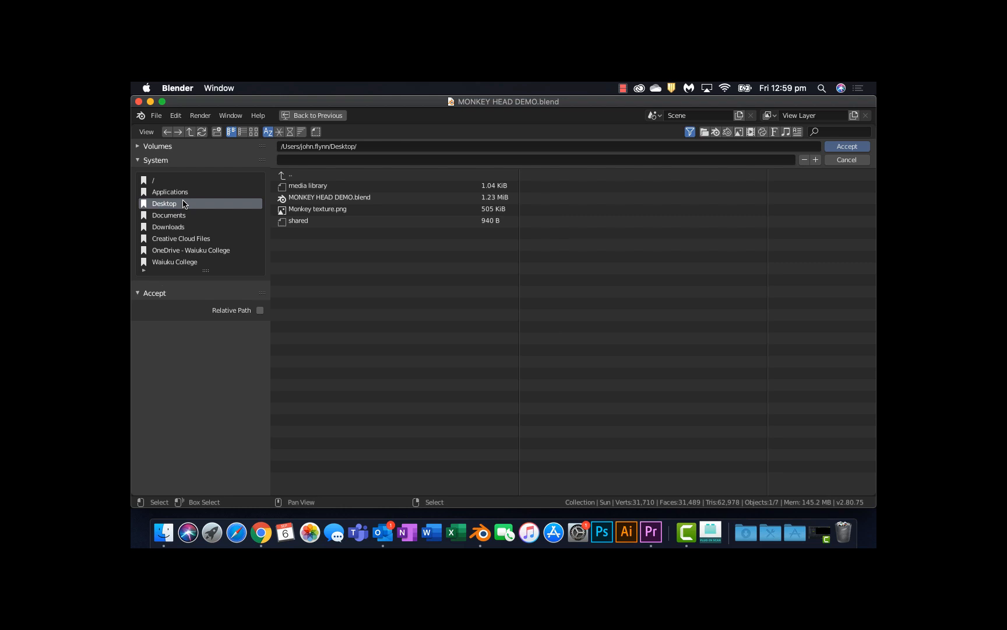
pyautogui.click(215, 132)
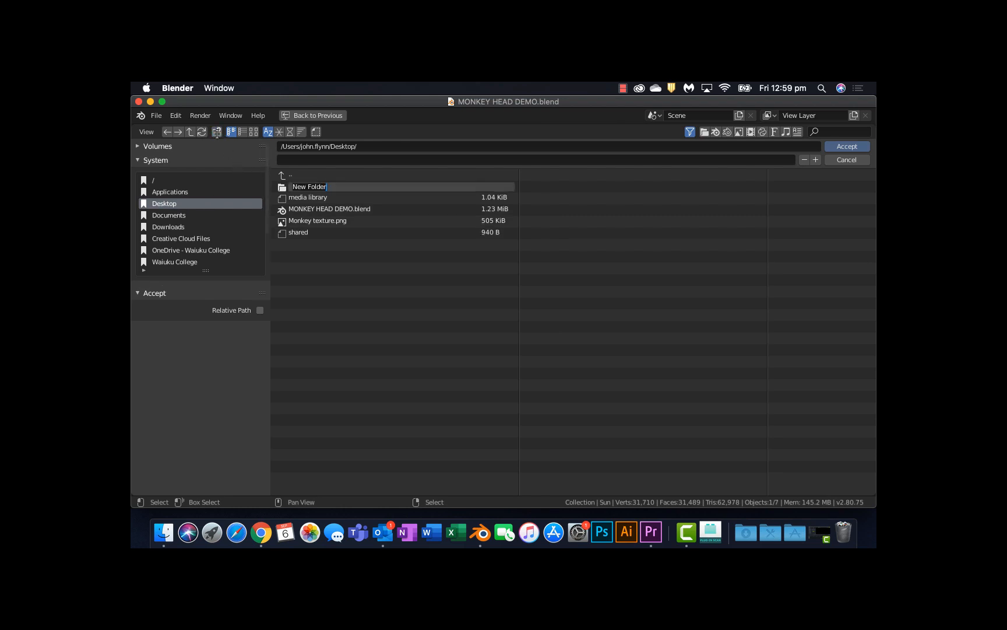
pyautogui.write('RW')
pyautogui.press('Return')
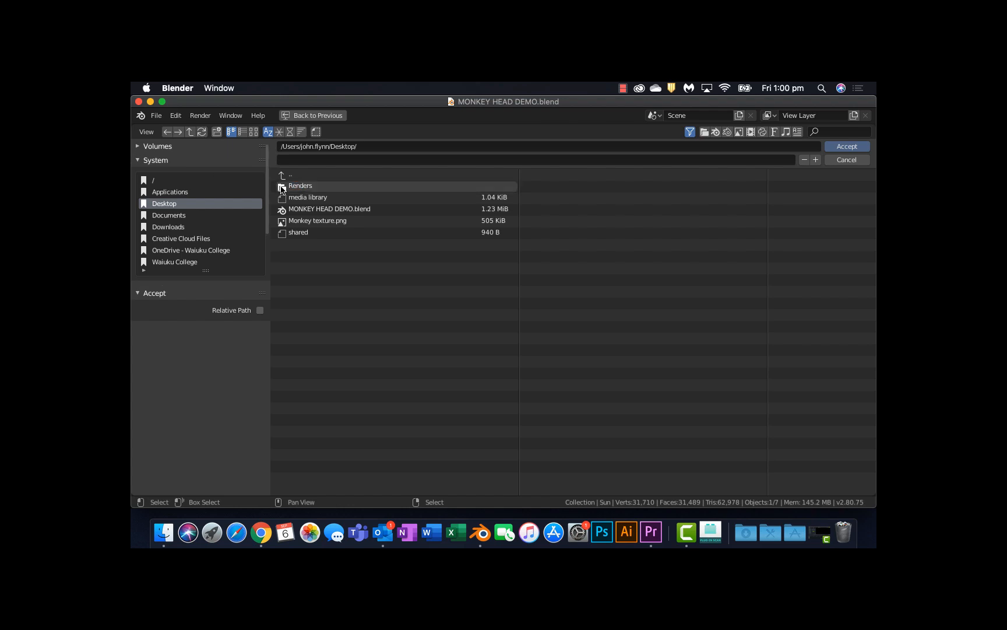
pyautogui.doubleClick(280, 187)
pyautogui.click(841, 149)
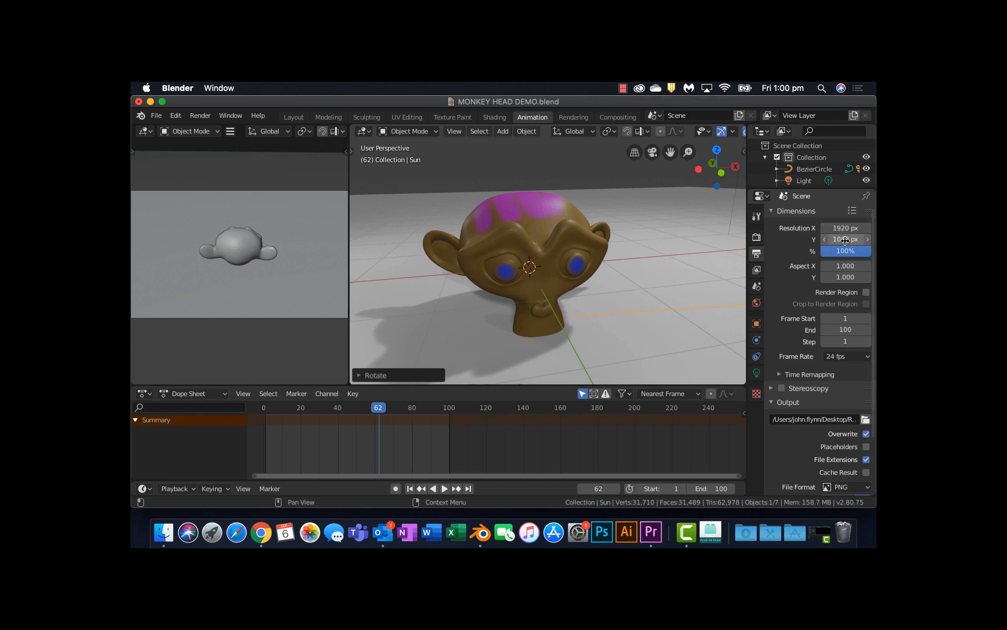
# Step: Render the full animation to the chosen output folder
pyautogui.click(200, 115)
pyautogui.click(211, 141)
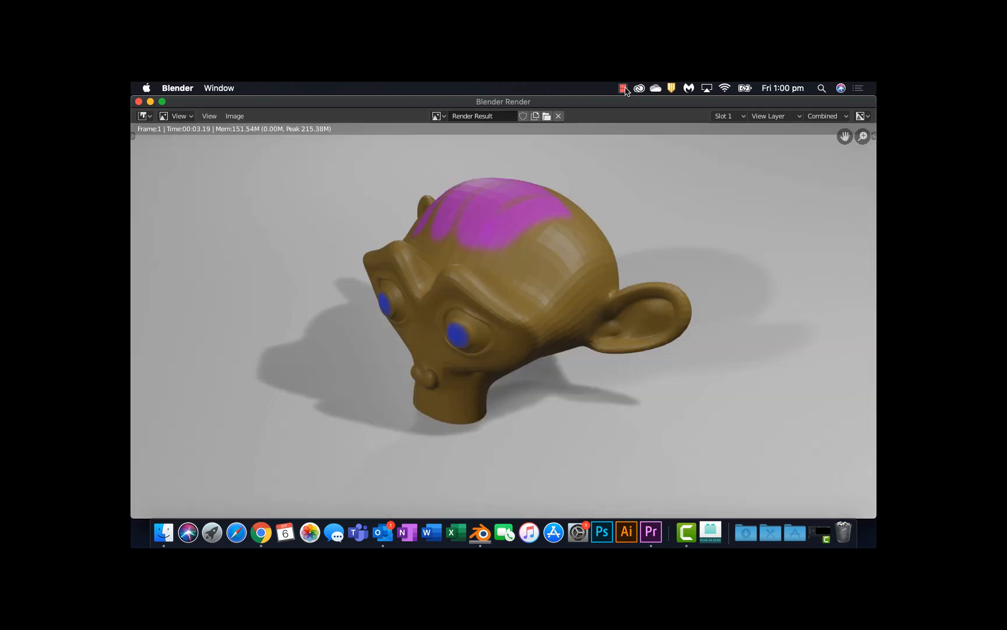
pyautogui.click(623, 88)
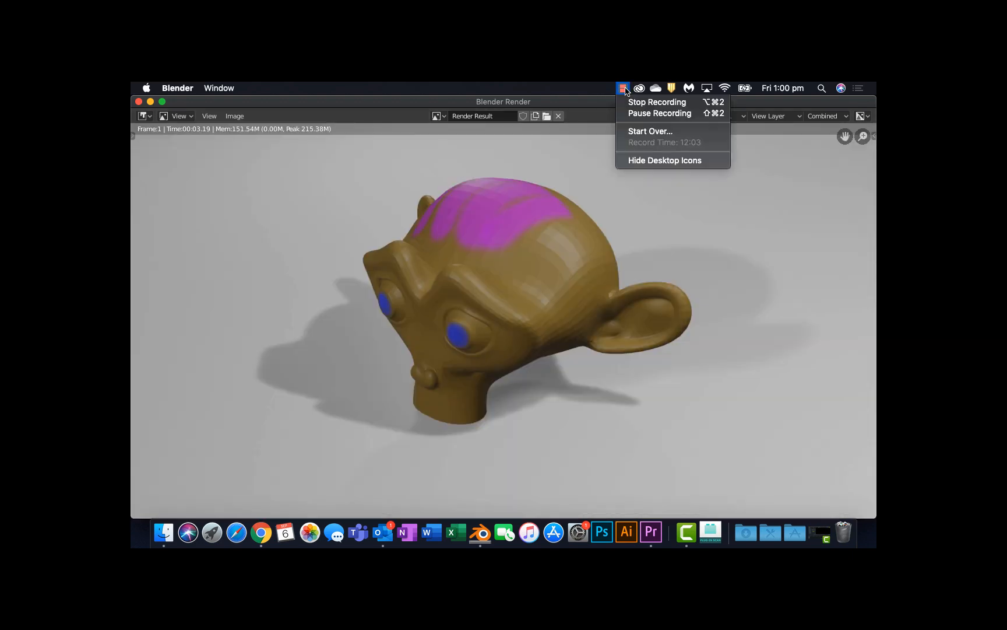
pyautogui.click(638, 113)
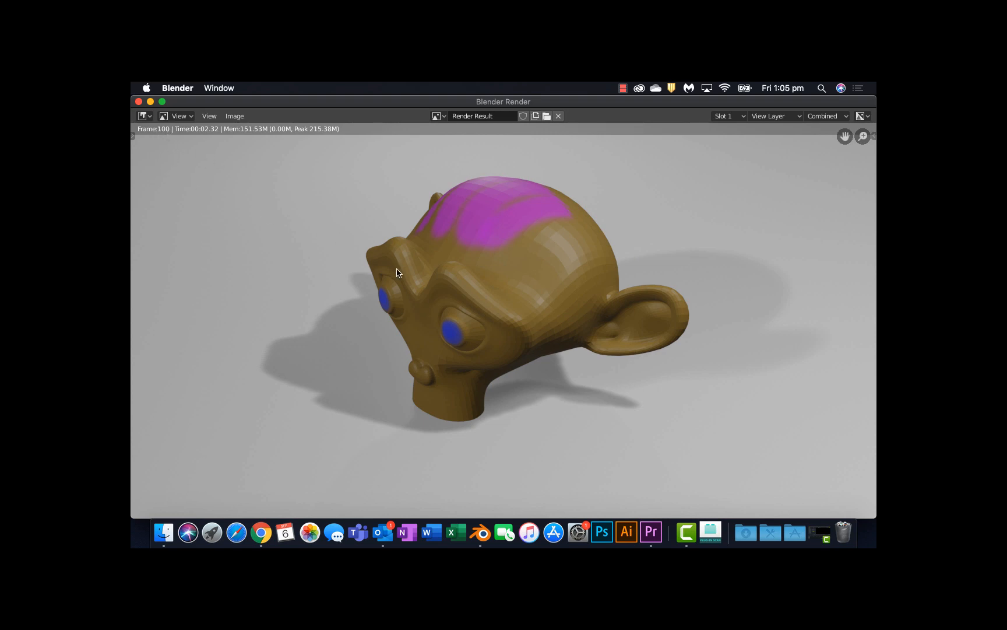
# Step: Switch to Premiere Pro and create a new project named monkey video, stored on the Desktop
pyautogui.click(652, 533)
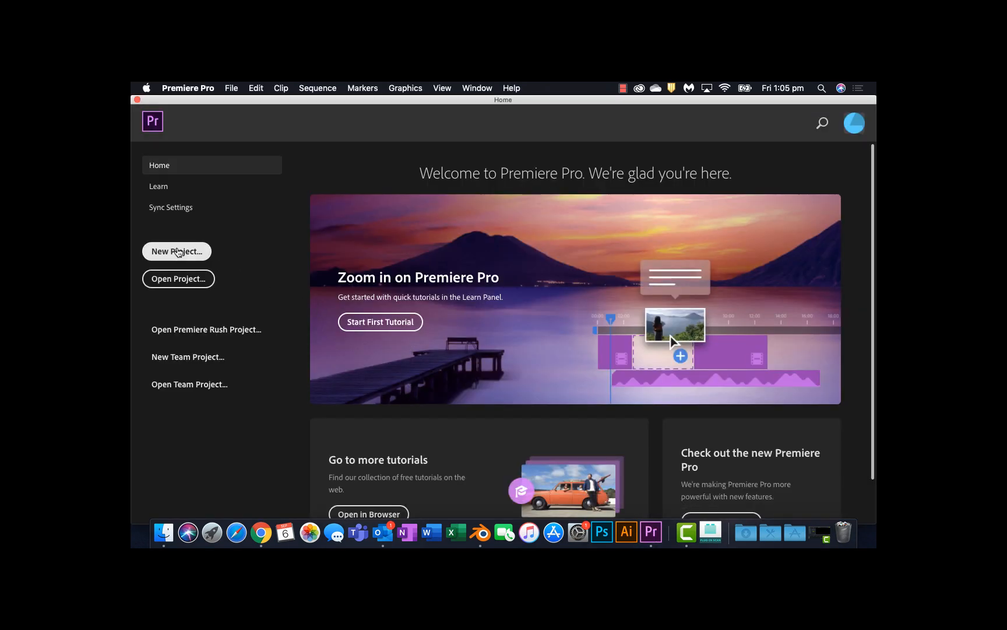
pyautogui.click(178, 252)
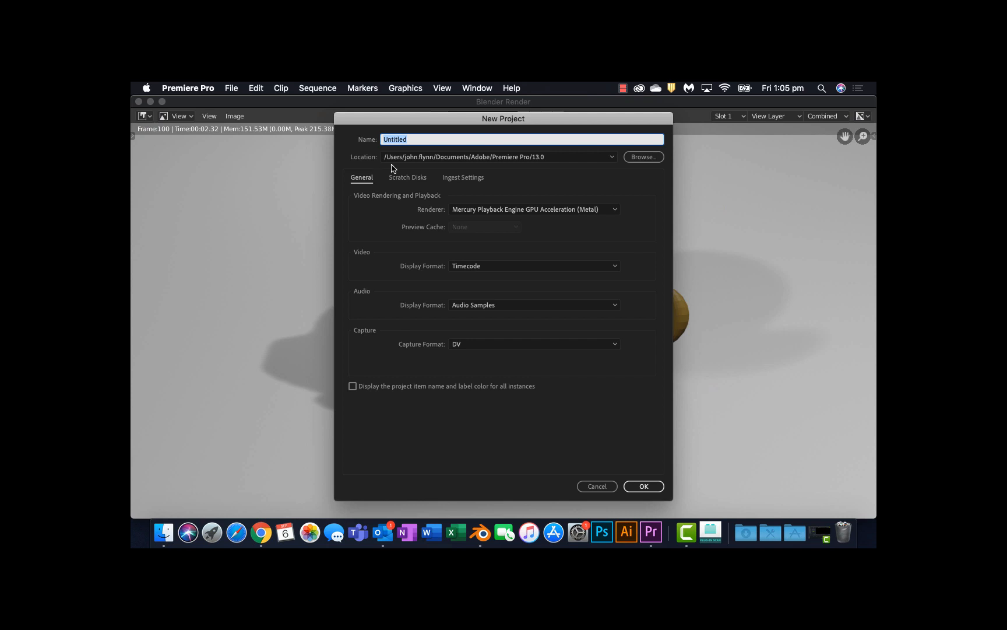
pyautogui.write('monkey video')
pyautogui.click(632, 159)
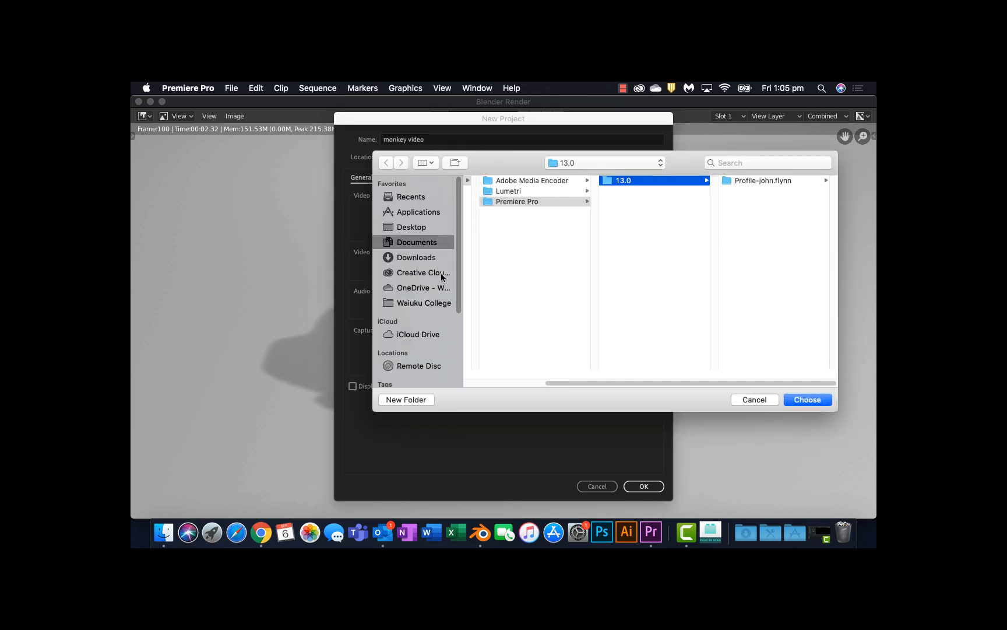
pyautogui.click(411, 227)
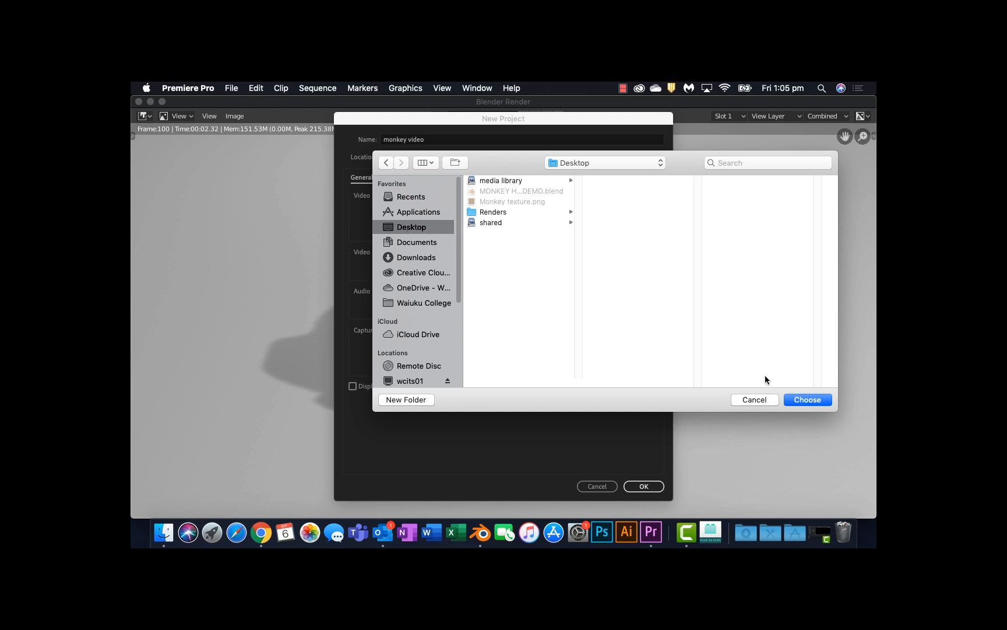
pyautogui.click(794, 398)
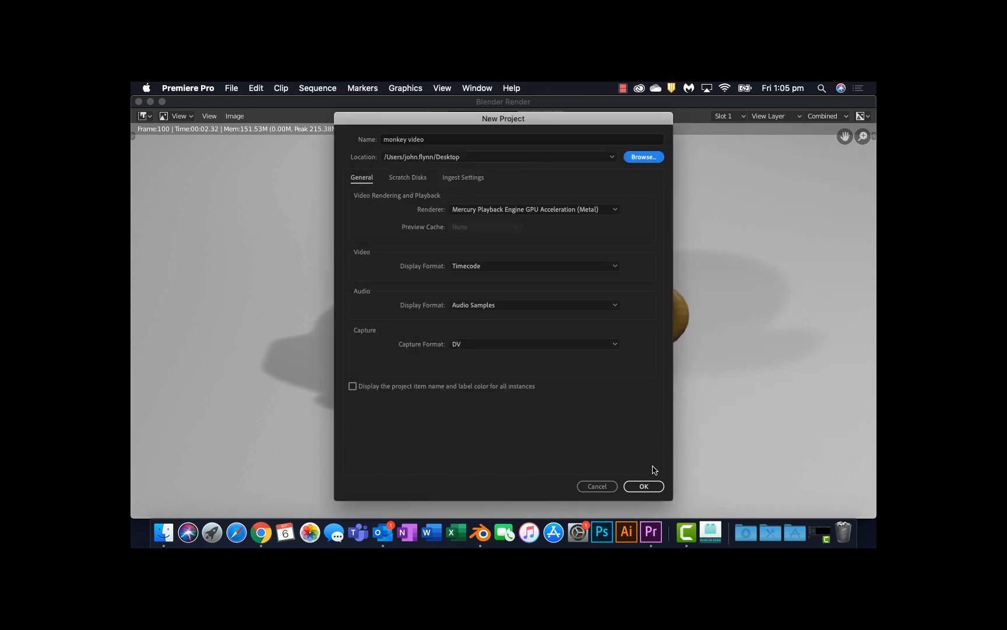
pyautogui.press('Return')
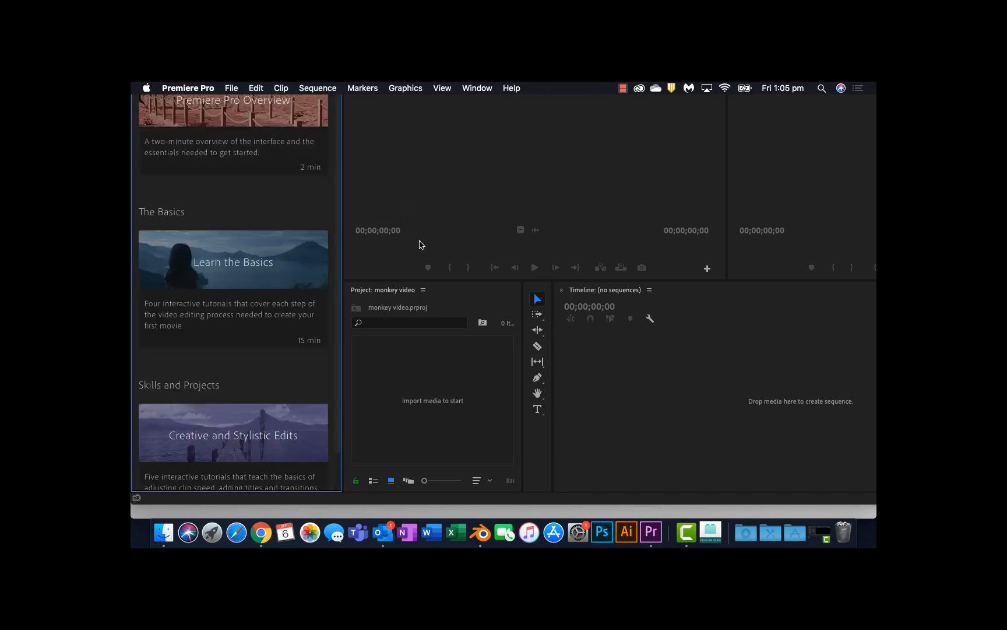
# Step: Import the rendered frames from the Desktop's Renders folder as an image sequence starting at 0001.png
pyautogui.doubleClick(433, 403)
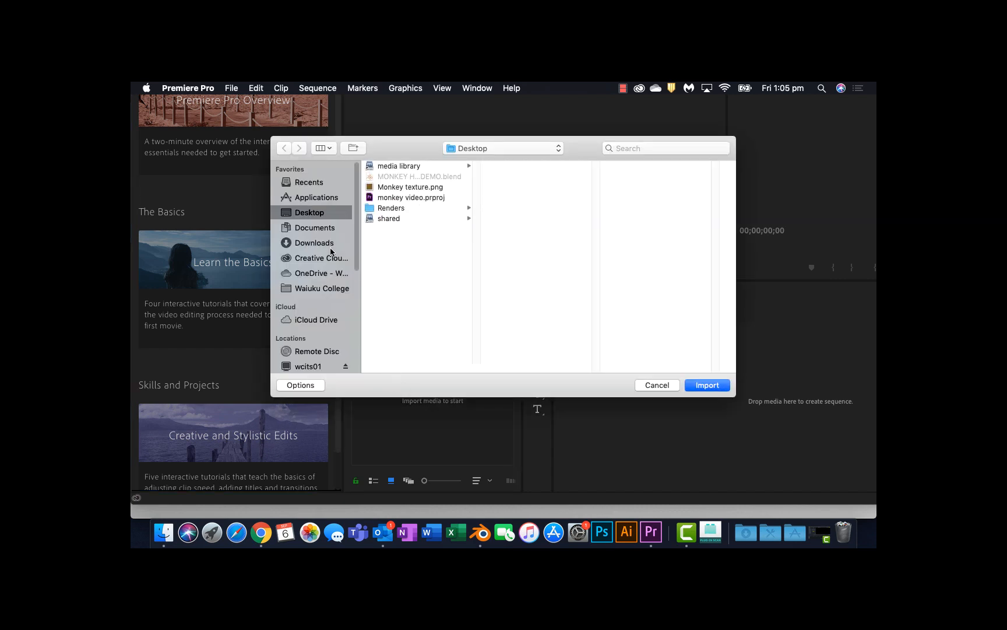
pyautogui.click(392, 210)
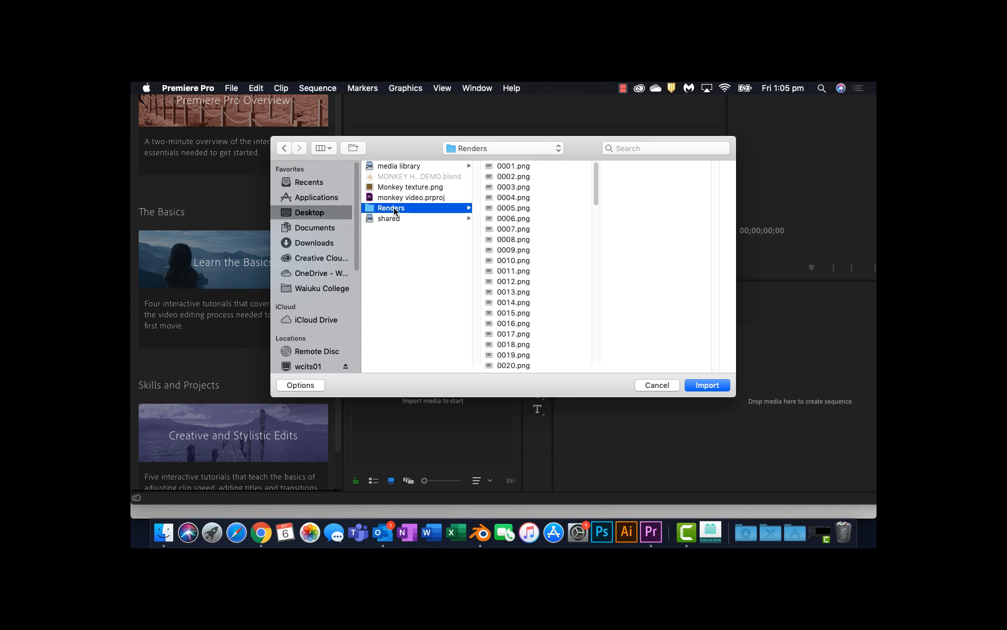
pyautogui.click(622, 88)
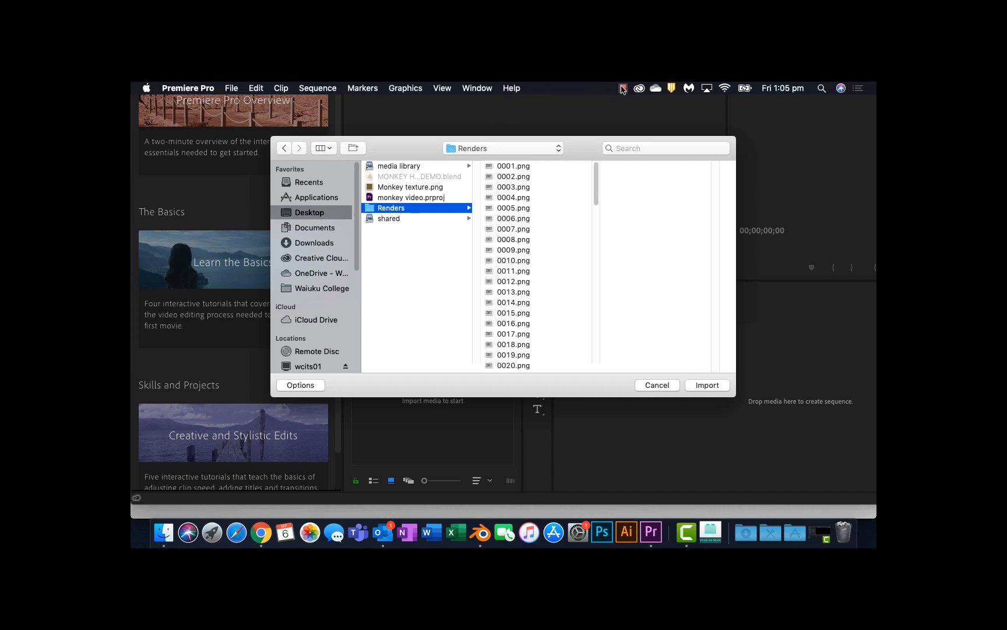
pyautogui.click(660, 113)
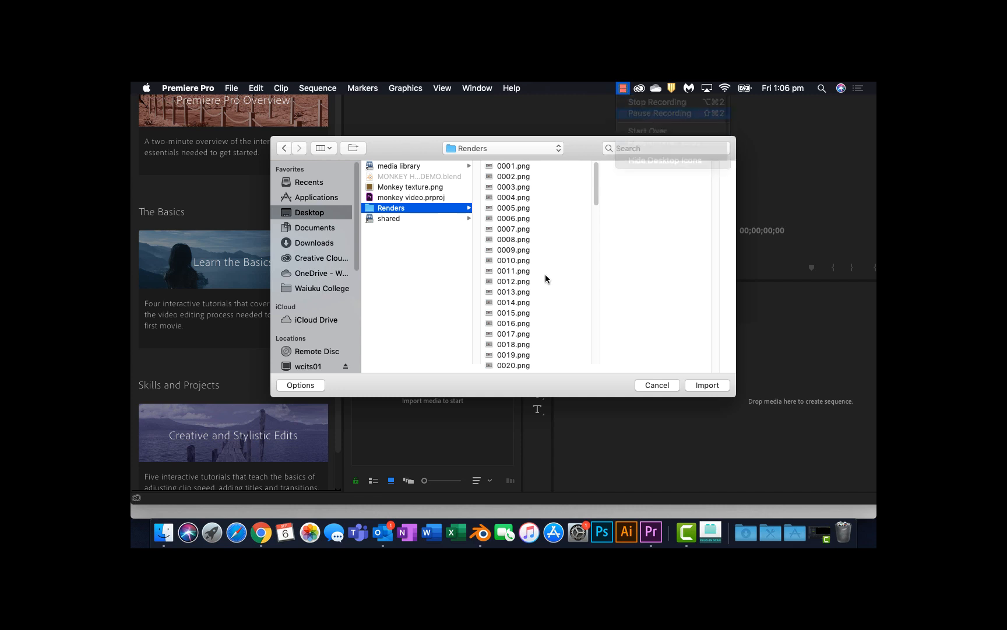
pyautogui.click(505, 167)
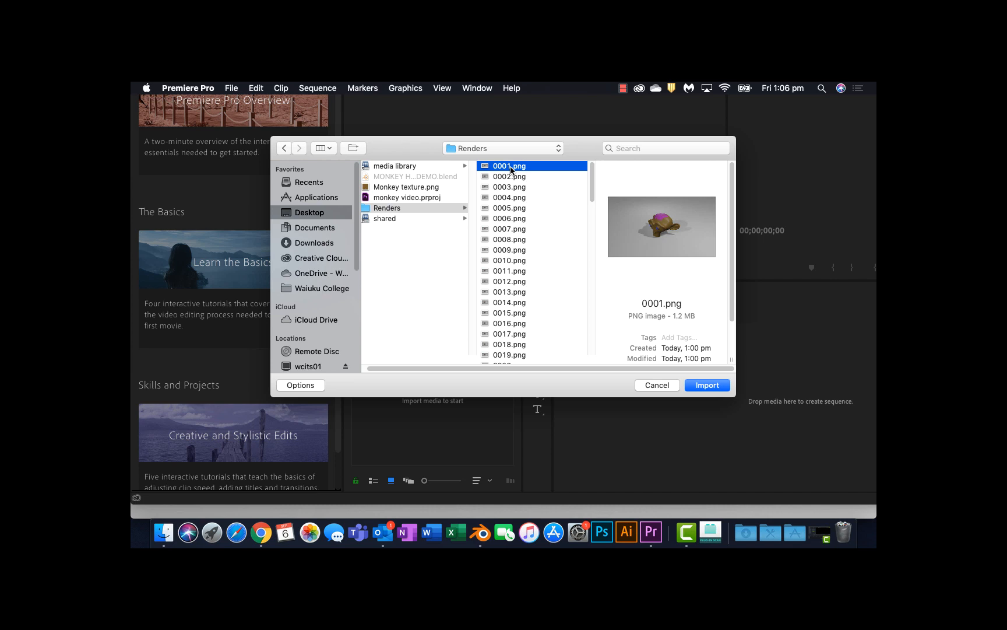
pyautogui.click(300, 385)
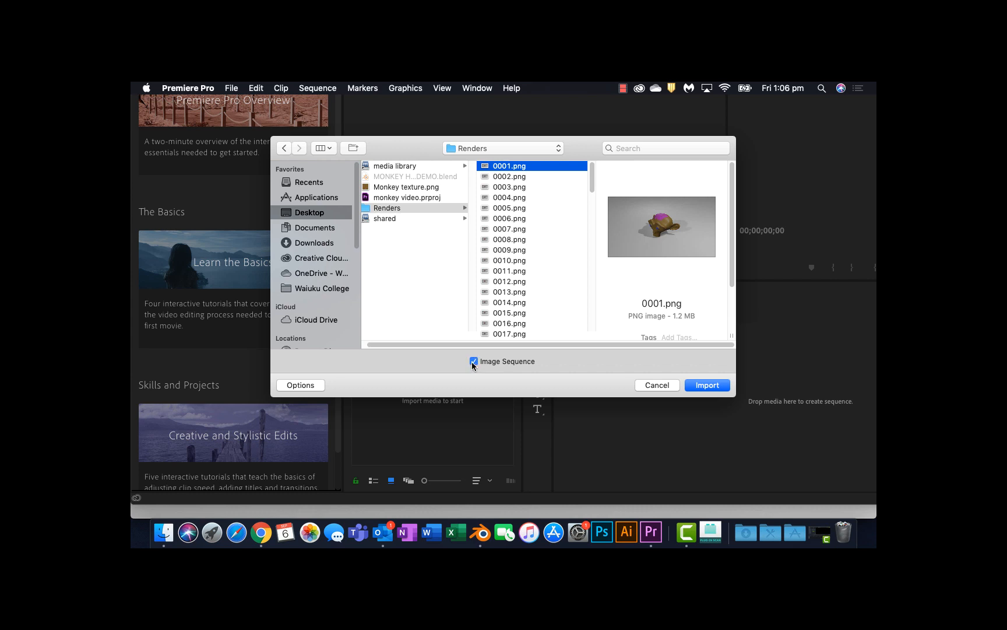
pyautogui.click(702, 387)
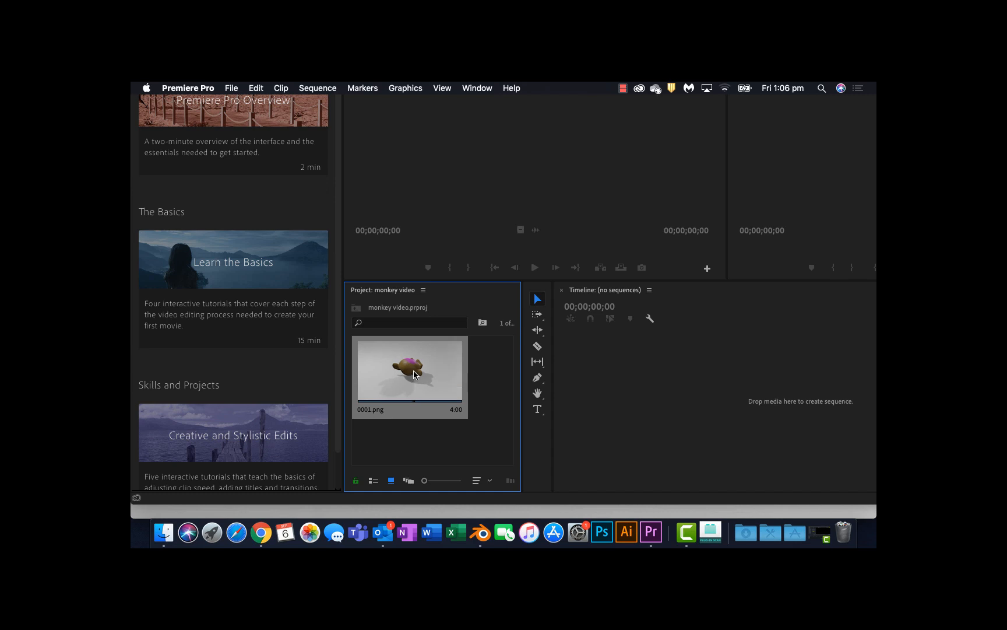
# Step: Try to place the imported 0001.png clip in the empty timeline to create a sequence
pyautogui.click(442, 447)
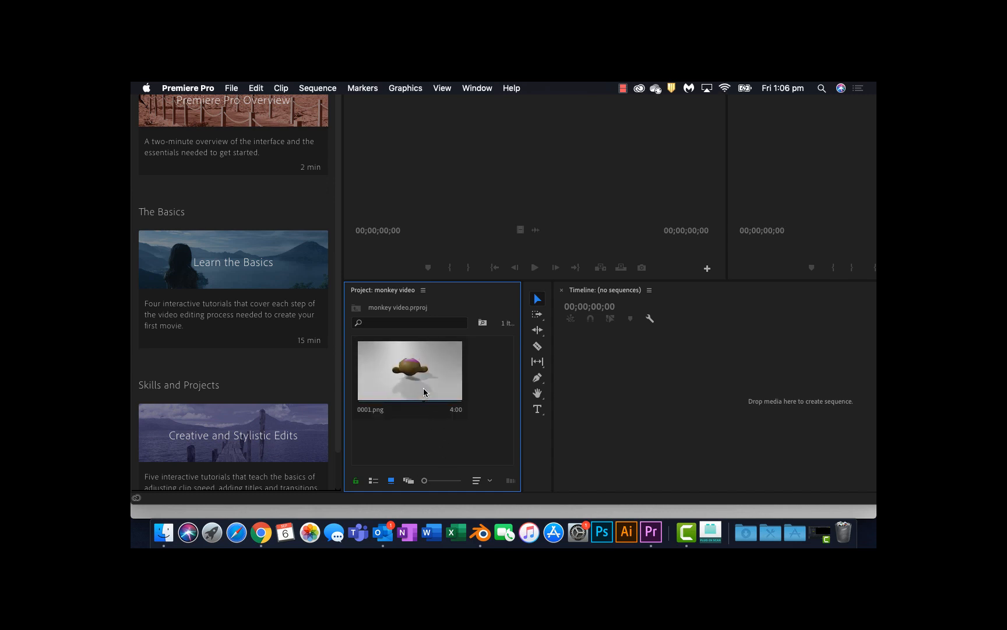
pyautogui.click(427, 396)
pyautogui.click(505, 160)
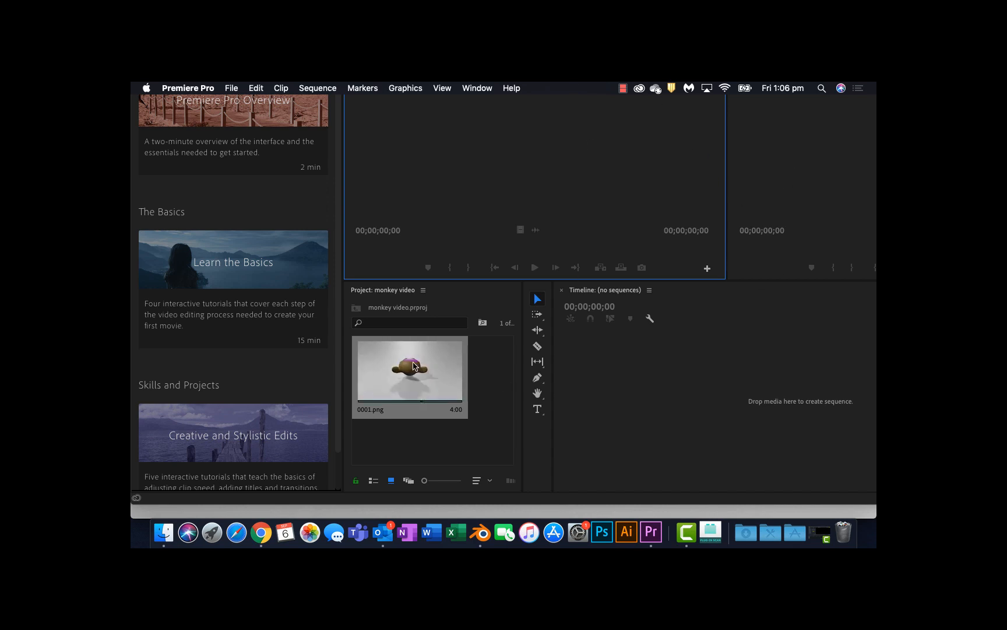
pyautogui.moveTo(402, 369); pyautogui.dragTo(760, 400)
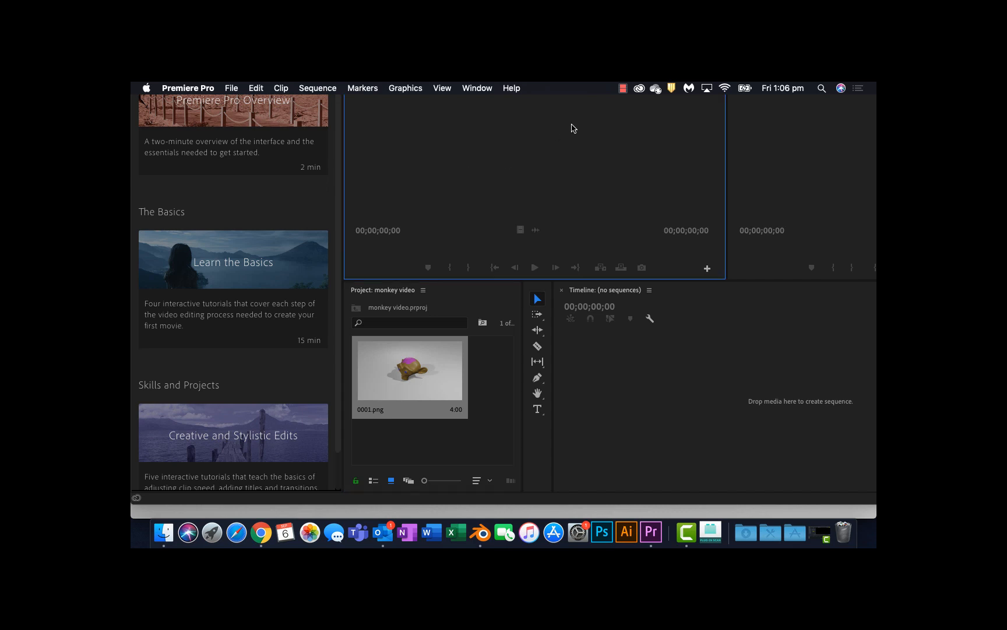
pyautogui.click(624, 88)
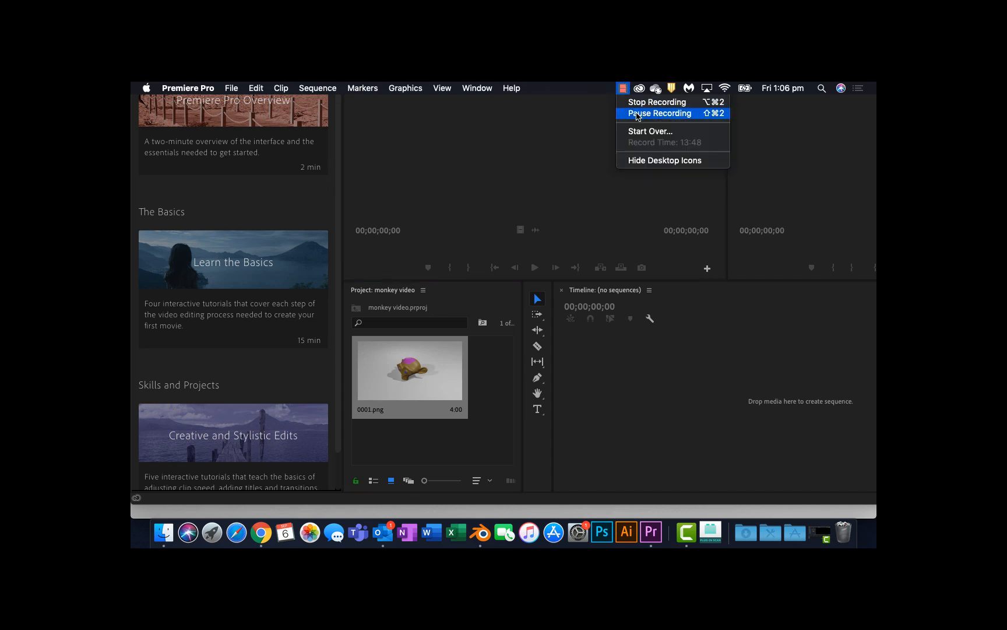
pyautogui.click(557, 117)
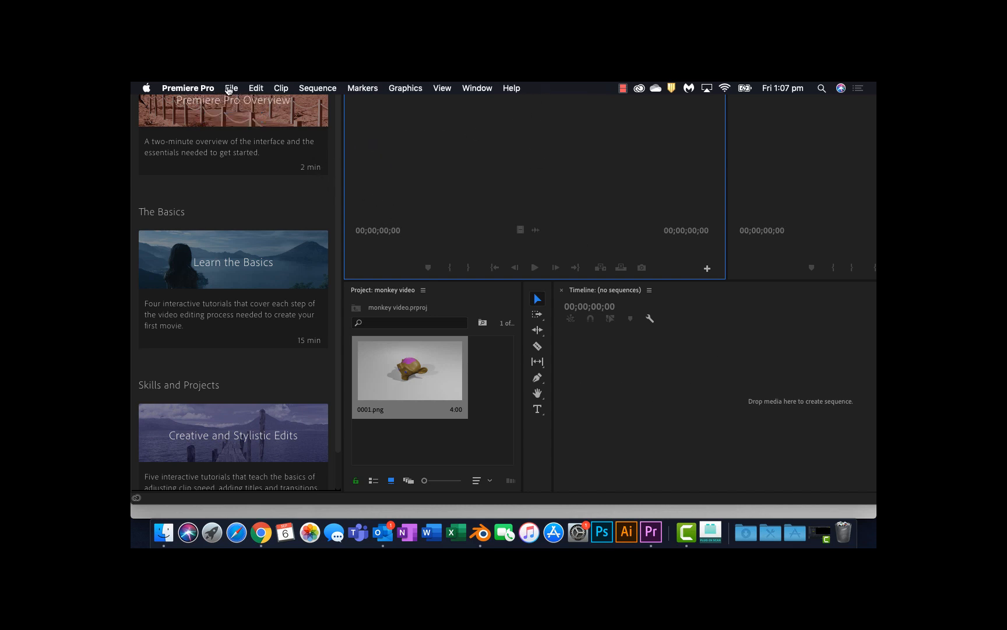
pyautogui.click(473, 386)
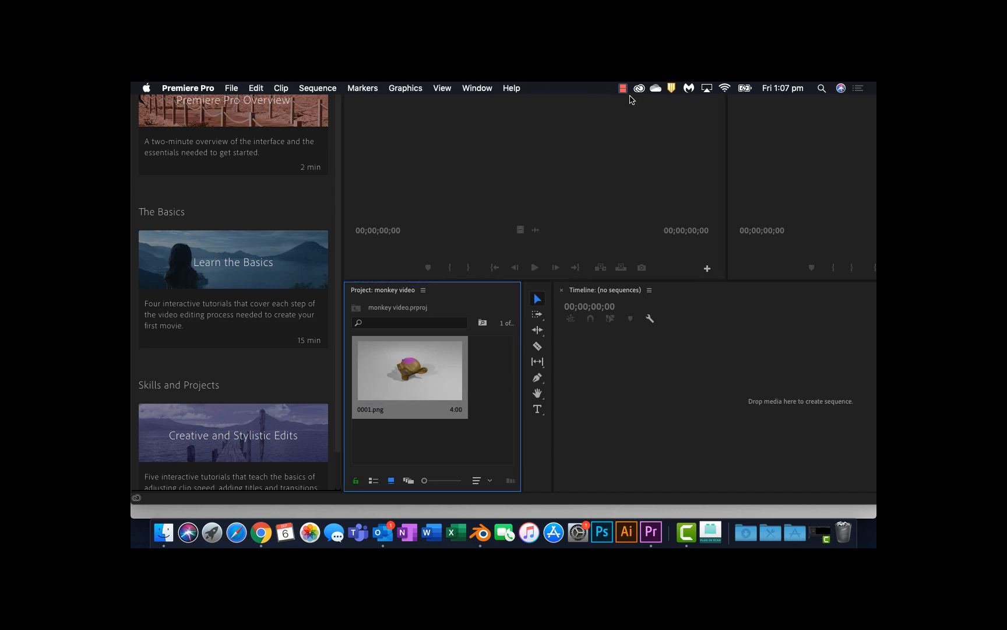
pyautogui.click(623, 88)
pyautogui.click(638, 113)
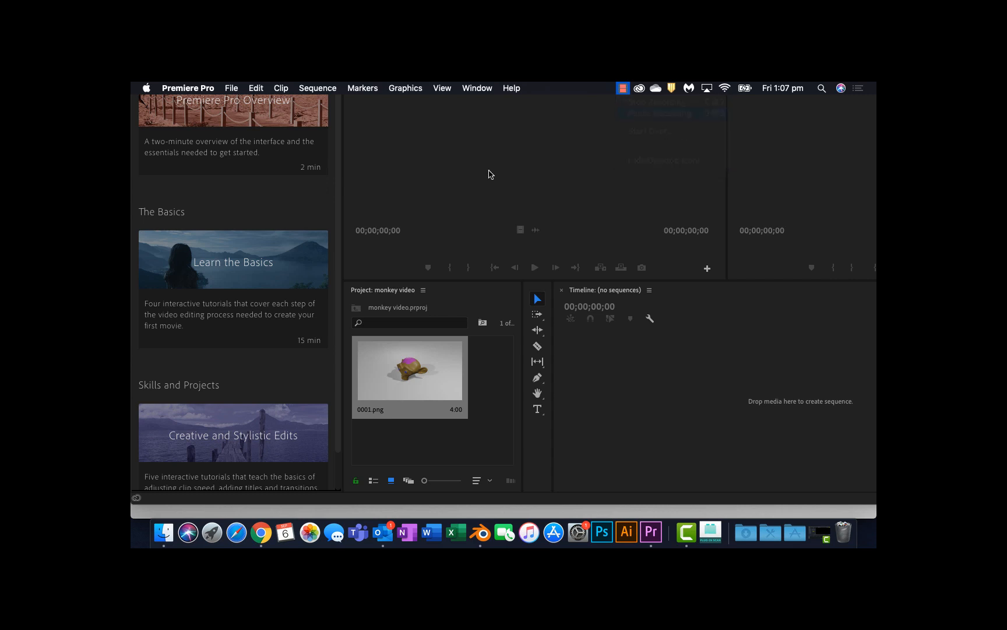